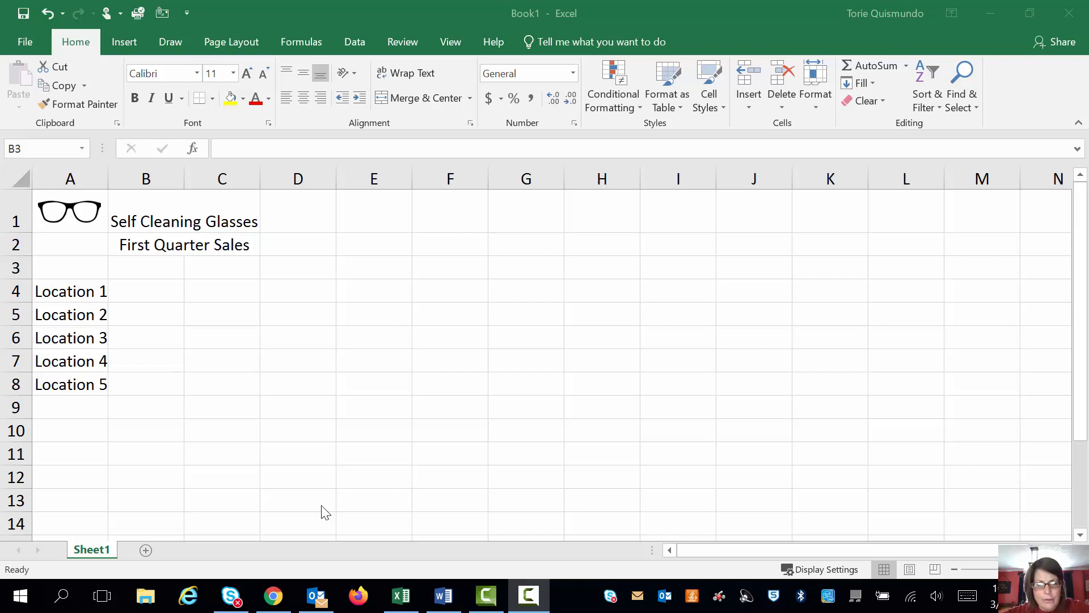
- Switch to the assignment document in Word and review the task description and grading requirements
{"action": "left_click", "coordinate": [443, 595]}
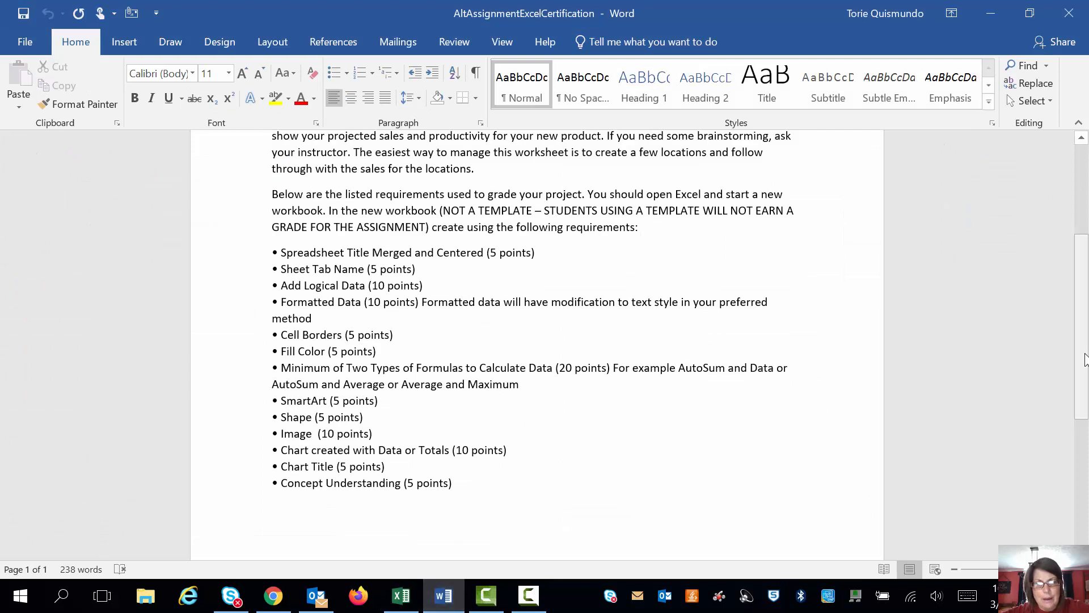
{"action": "left_click_drag", "start_coordinate": [1085, 360], "coordinate": [1085, 335]}
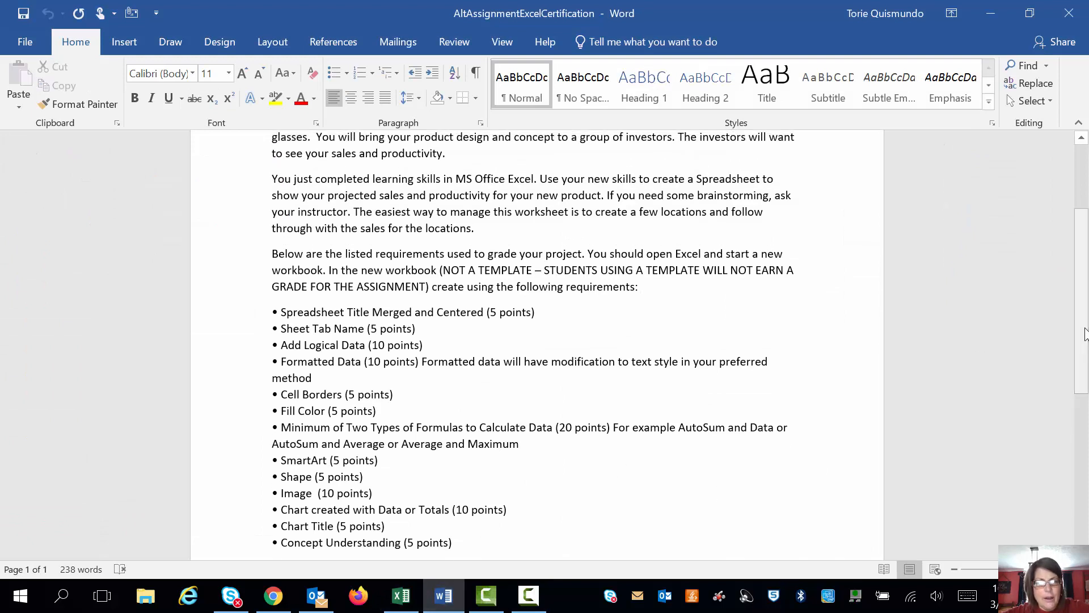
{"action": "left_click_drag", "start_coordinate": [1086, 335], "coordinate": [1085, 322]}
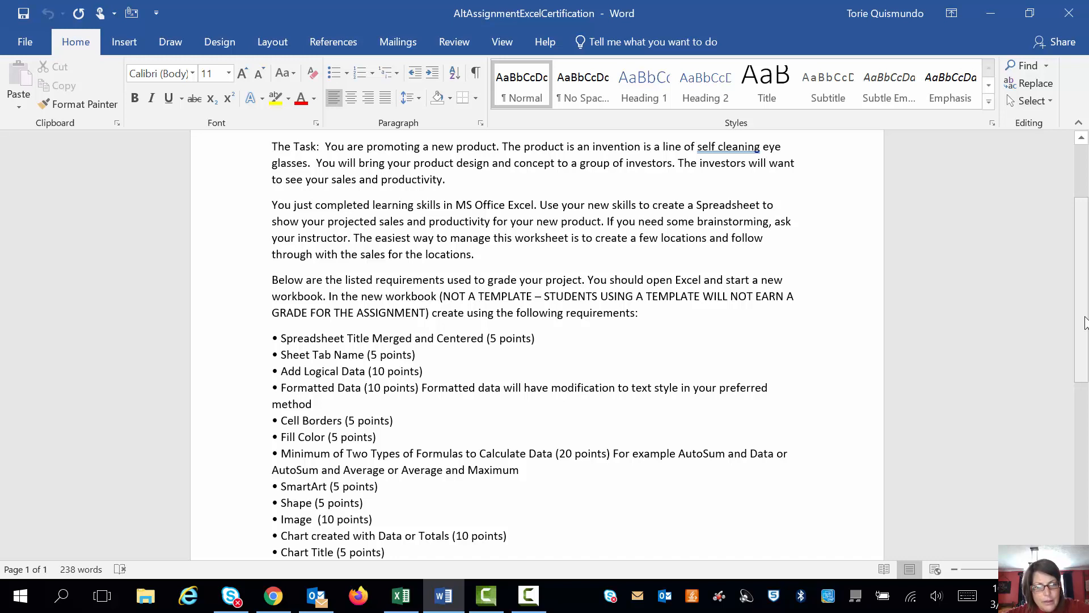
{"action": "left_click_drag", "start_coordinate": [1085, 322], "coordinate": [1085, 364]}
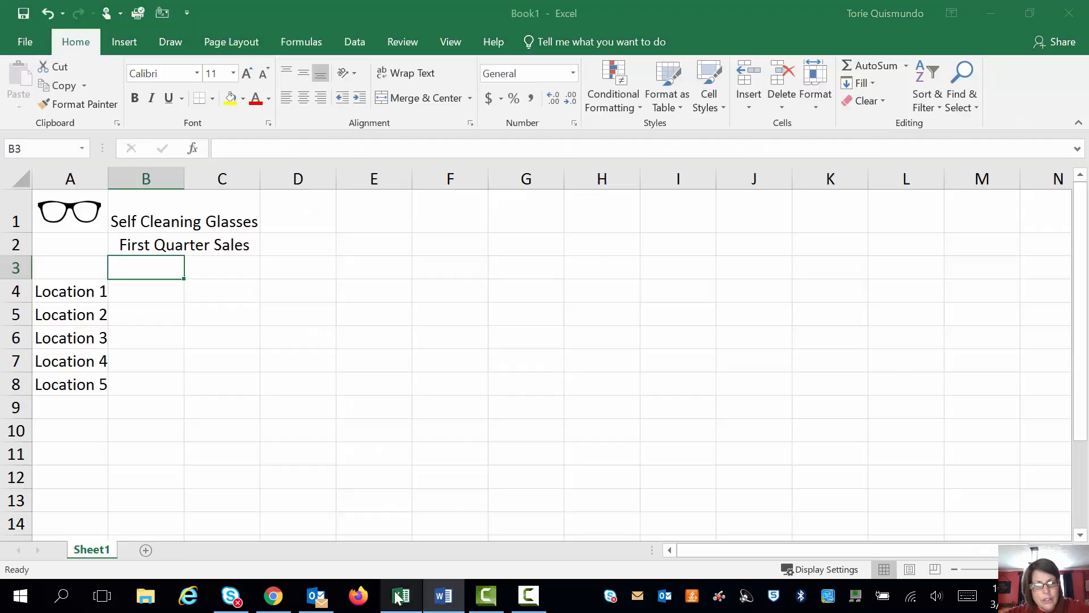
- Return to the Excel workbook, enter January in B3 and fill the month series across to March in D3
{"action": "left_click", "coordinate": [401, 595]}
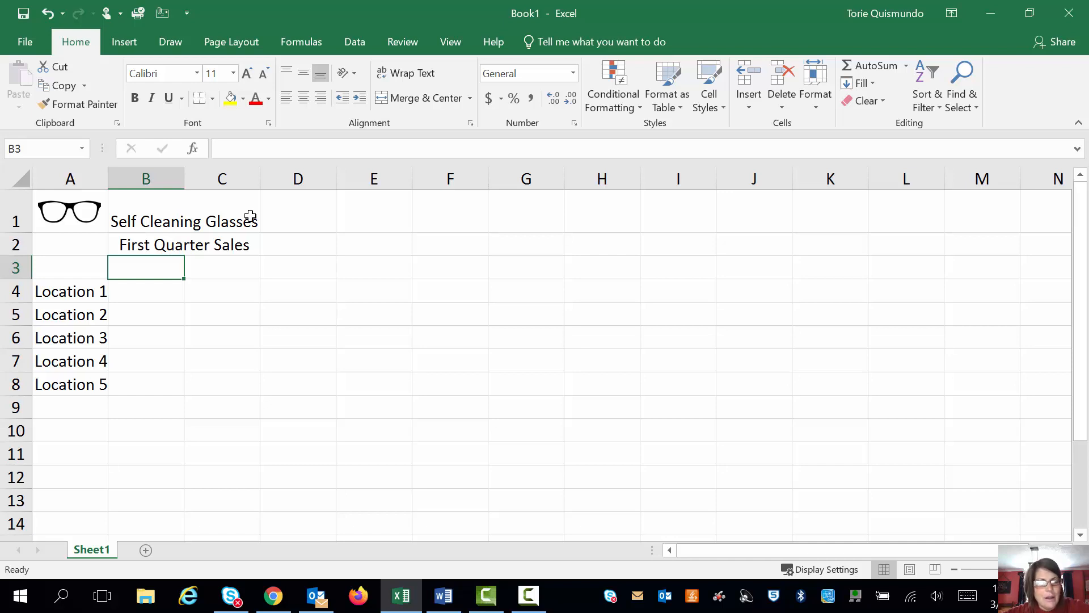
{"action": "left_click", "coordinate": [84, 293]}
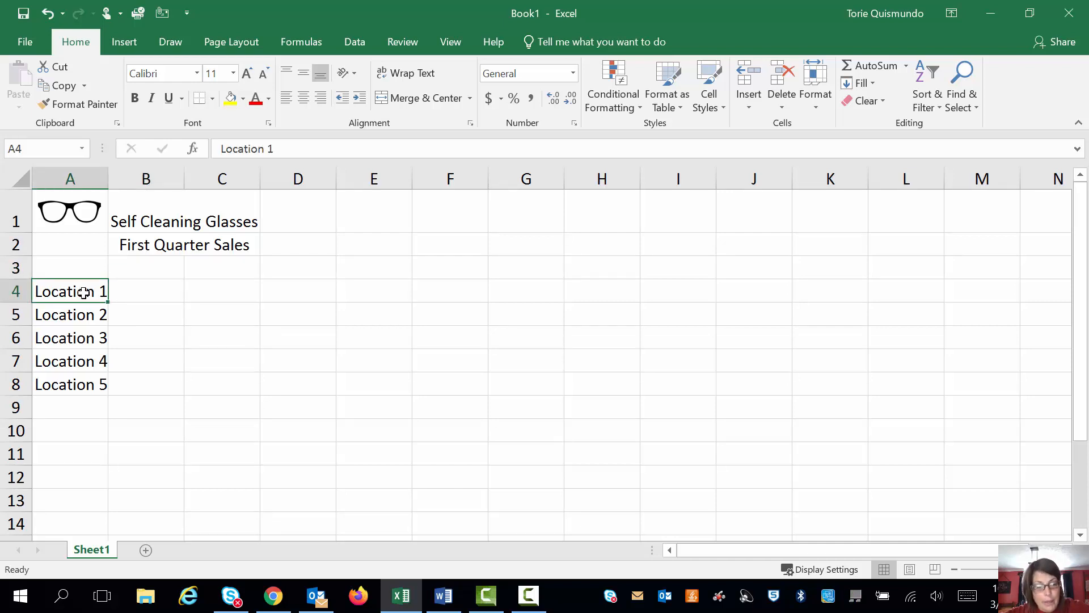
{"action": "left_click", "coordinate": [139, 268]}
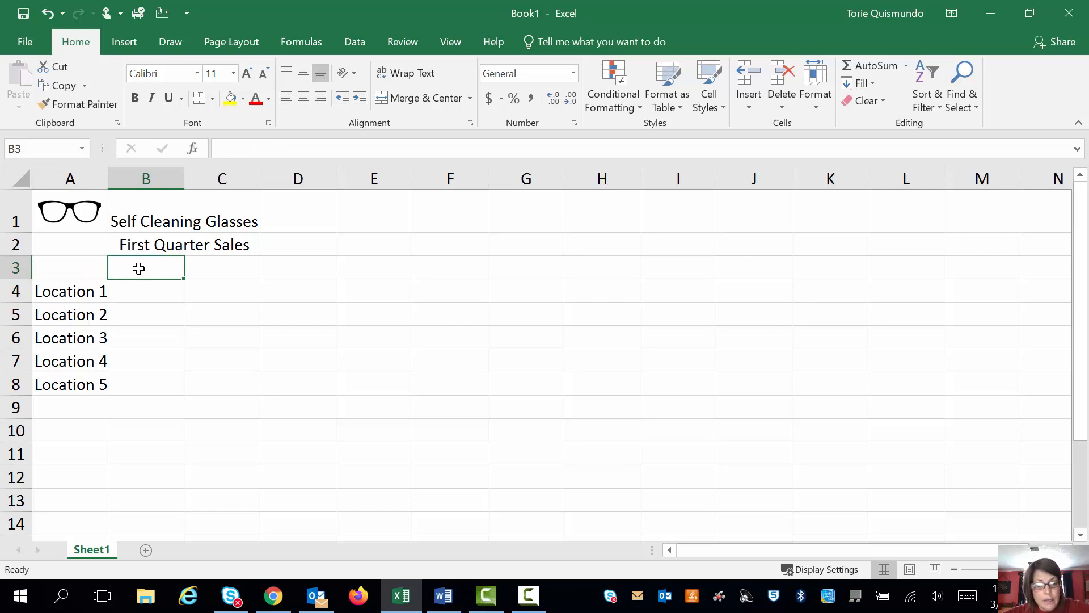
{"action": "type", "text": "January"}
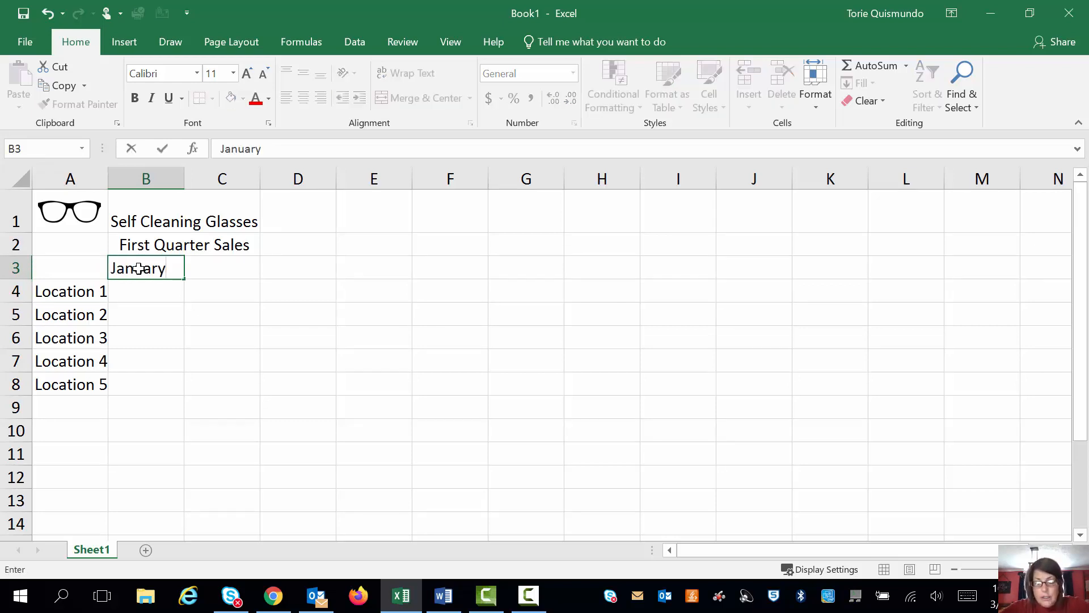
{"action": "key", "text": "Return"}
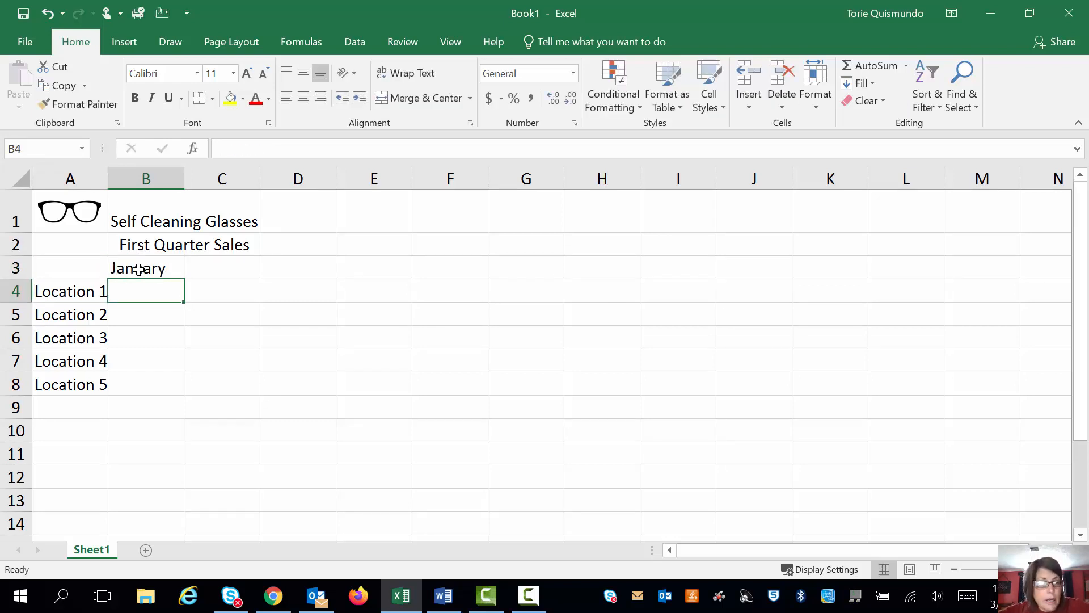
{"action": "left_click", "coordinate": [139, 268]}
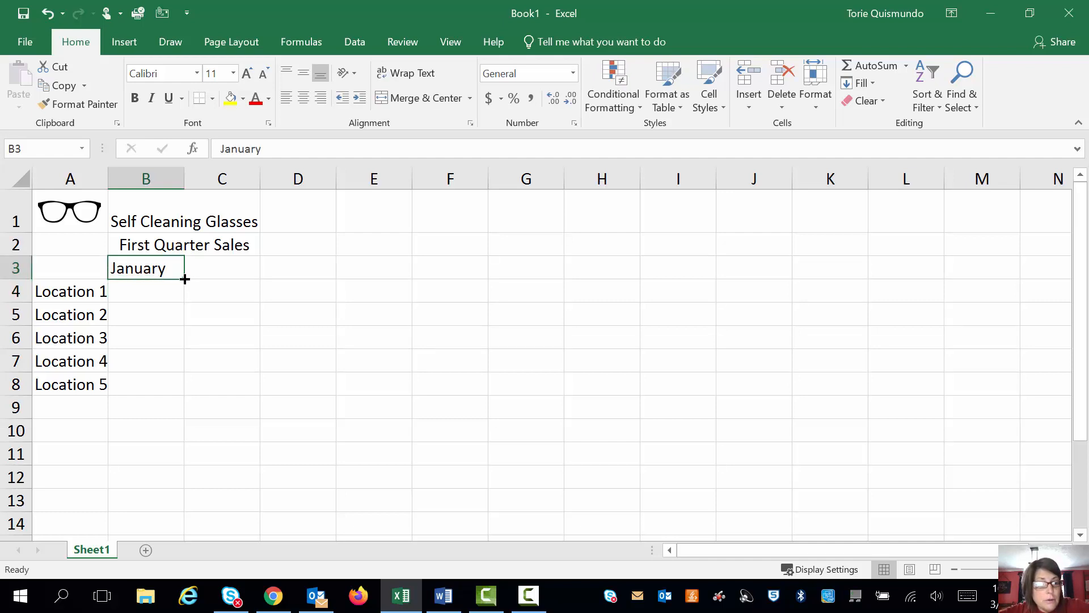
{"action": "left_click_drag", "start_coordinate": [186, 282], "coordinate": [321, 287]}
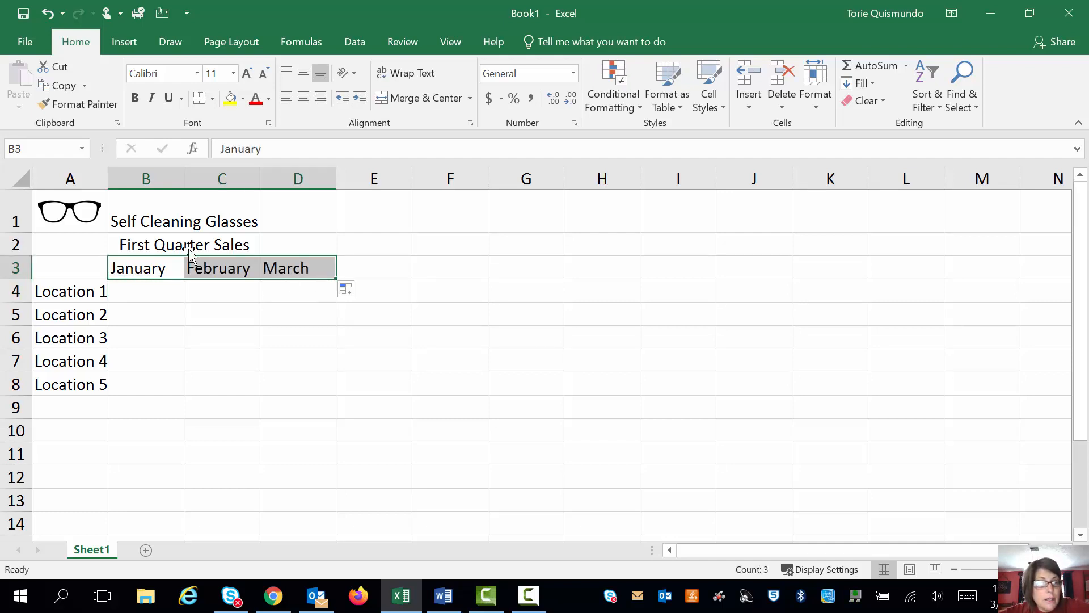
- Add the column heading Total in E3, beside March
{"action": "left_click", "coordinate": [377, 270]}
{"action": "type", "text": "Total"}
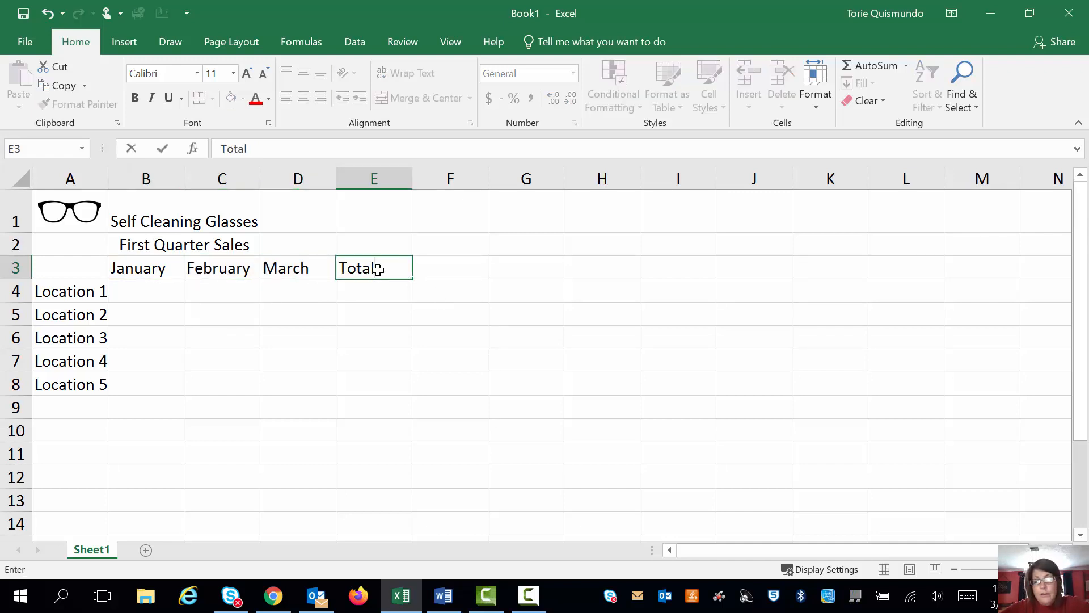
{"action": "key", "text": "Return"}
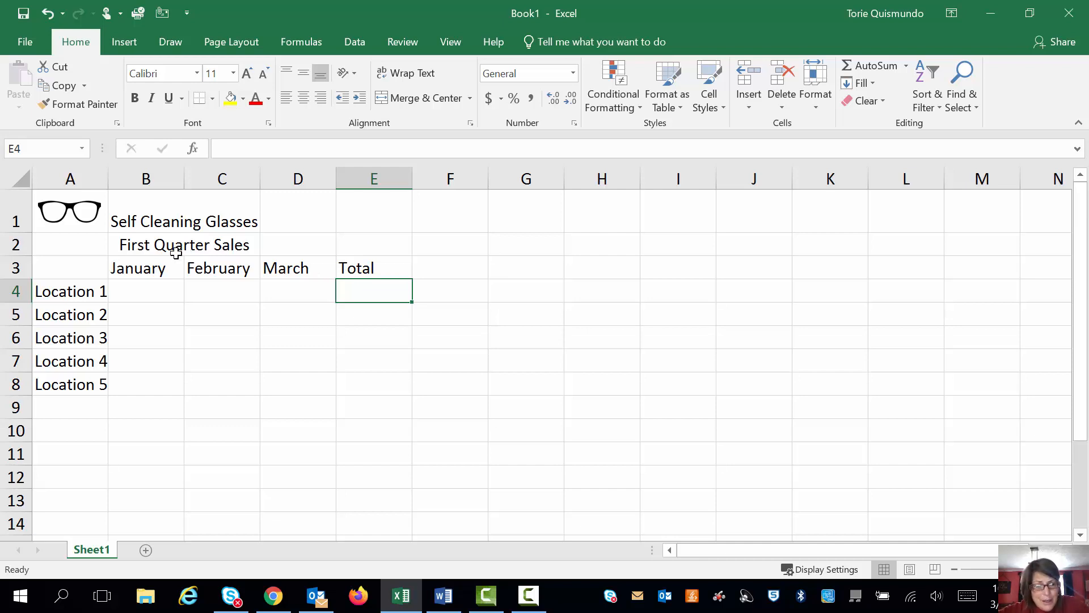
- Enter the January sales for Locations 1 to 5 in B4:B8: 700, 900, 20, 78 and 90
{"action": "left_click", "coordinate": [142, 306]}
{"action": "left_click", "coordinate": [142, 292]}
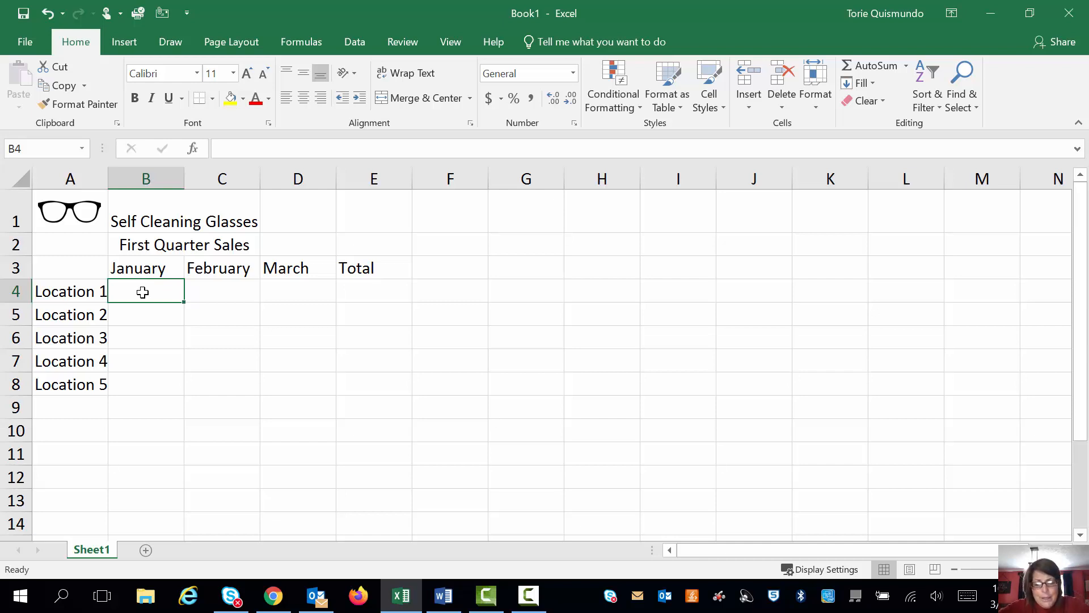
{"action": "type", "text": "700"}
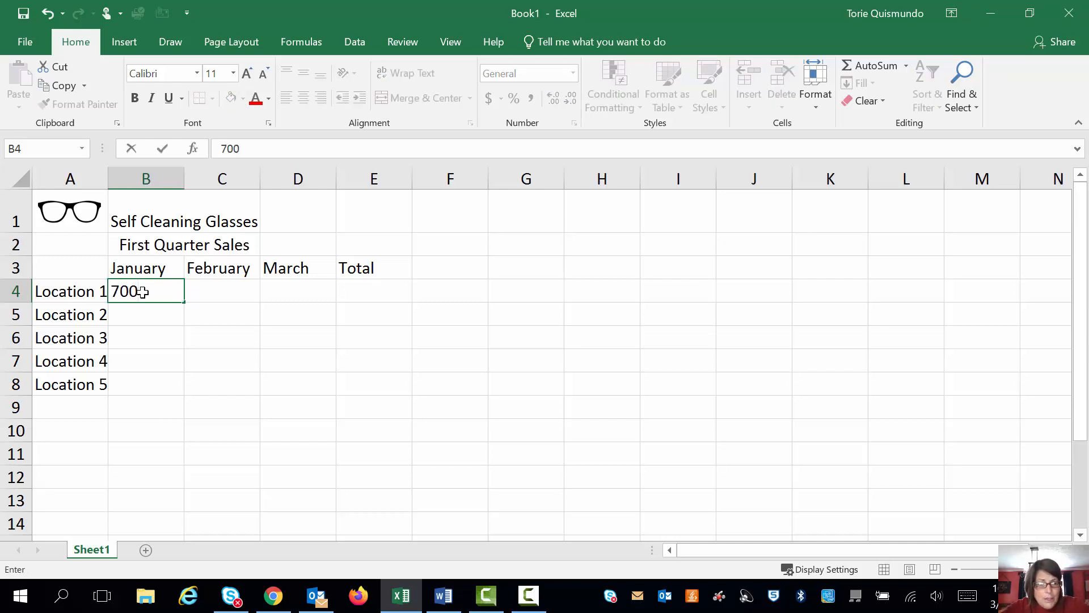
{"action": "key", "text": "Return"}
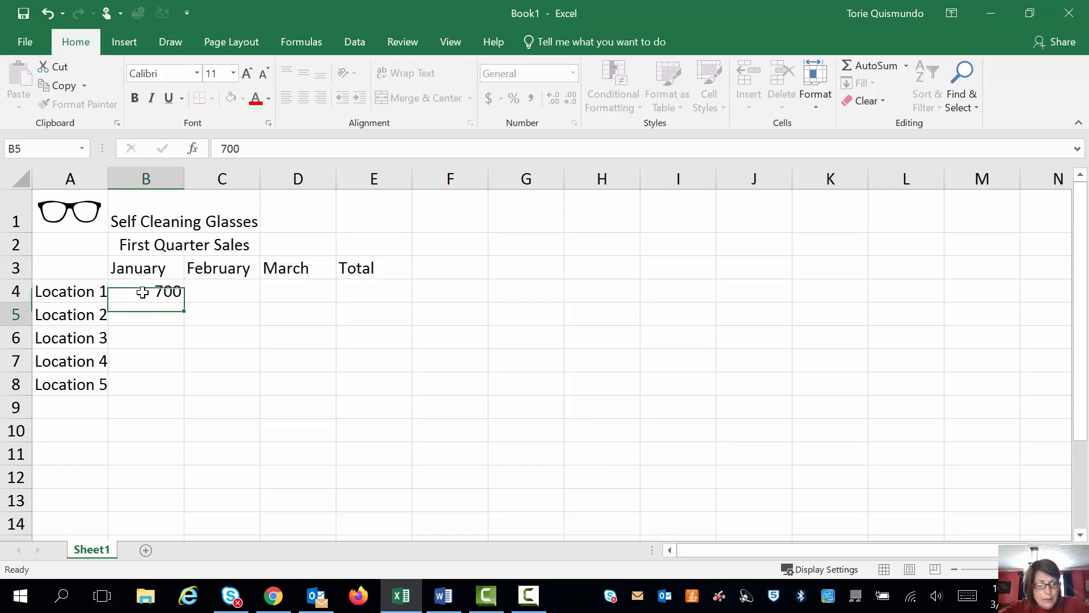
{"action": "type", "text": "900"}
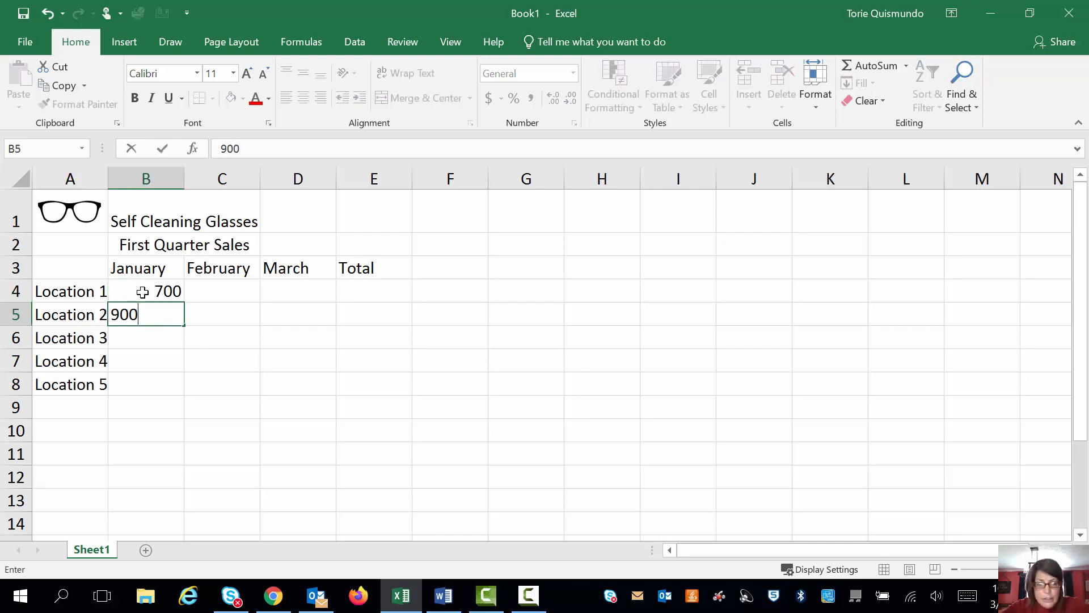
{"action": "key", "text": "Return"}
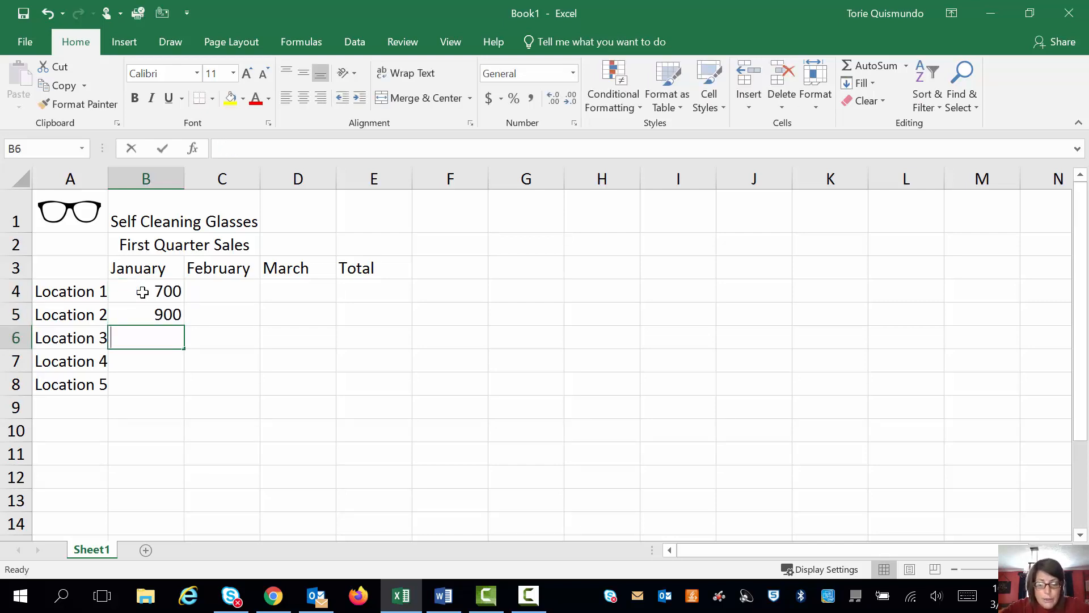
{"action": "type", "text": "20"}
{"action": "key", "text": "Return"}
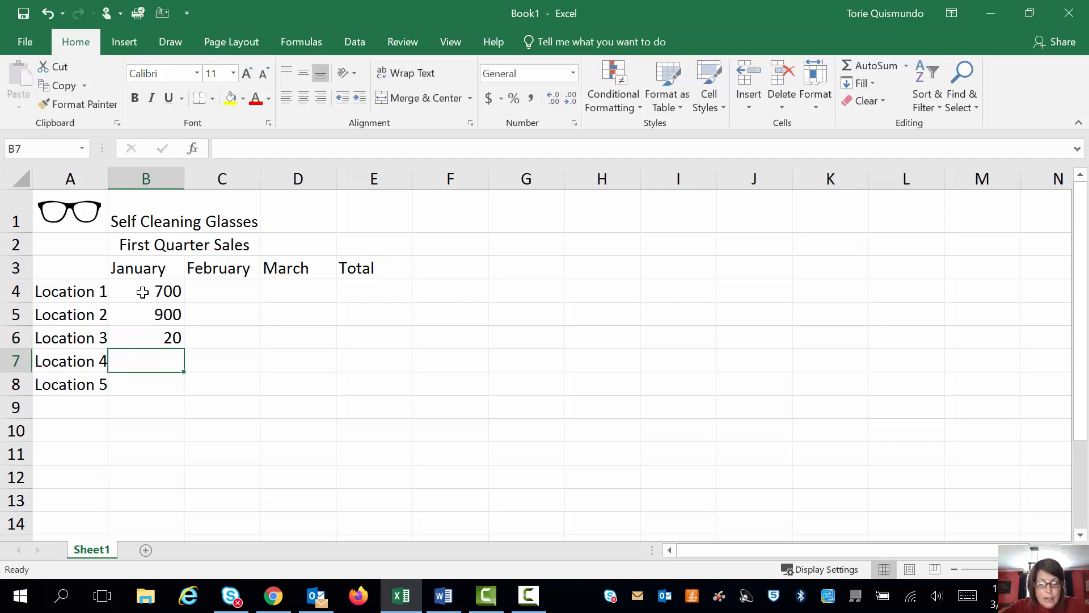
{"action": "type", "text": "78"}
{"action": "key", "text": "Return"}
{"action": "type", "text": "0"}
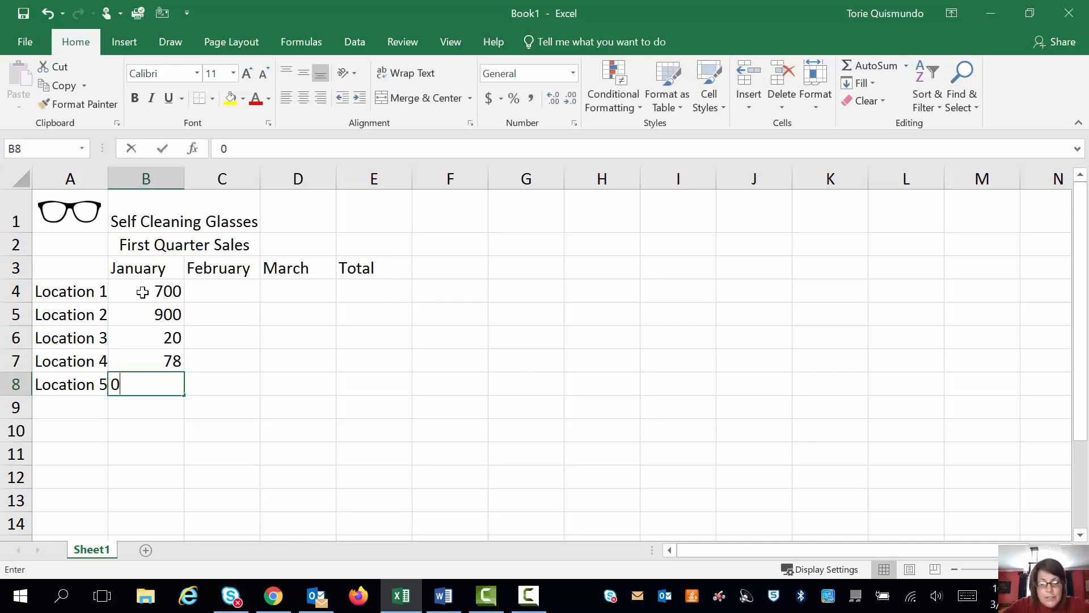
{"action": "key", "text": "BackSpace"}
{"action": "type", "text": "90"}
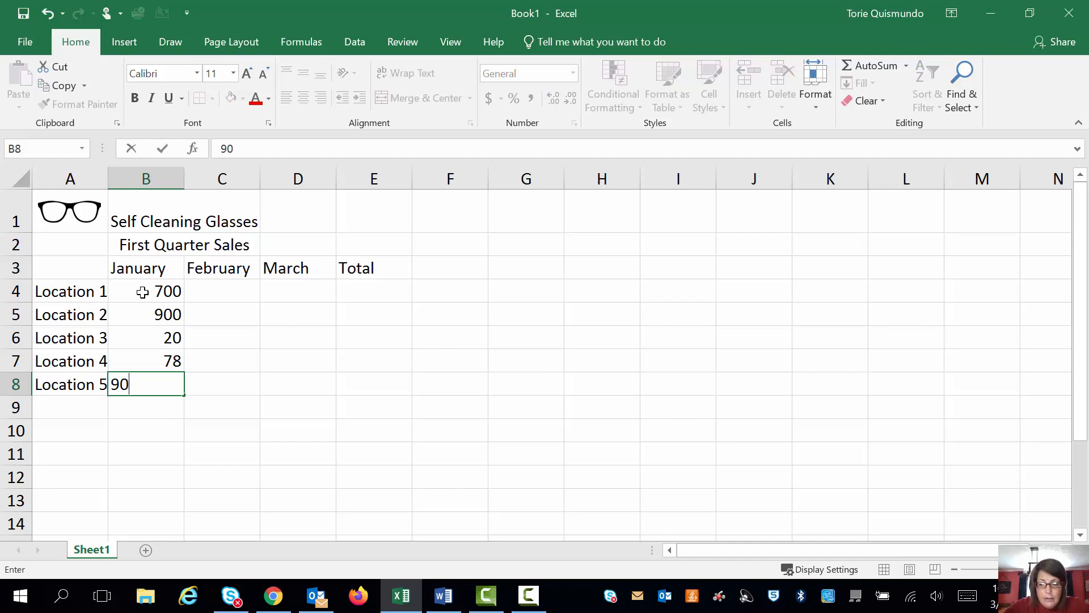
{"action": "key", "text": "Return"}
- Enter the February sales for Locations 1 to 5 in C4:C8: 89, 765, 456, 34 and 54
{"action": "left_click", "coordinate": [244, 297]}
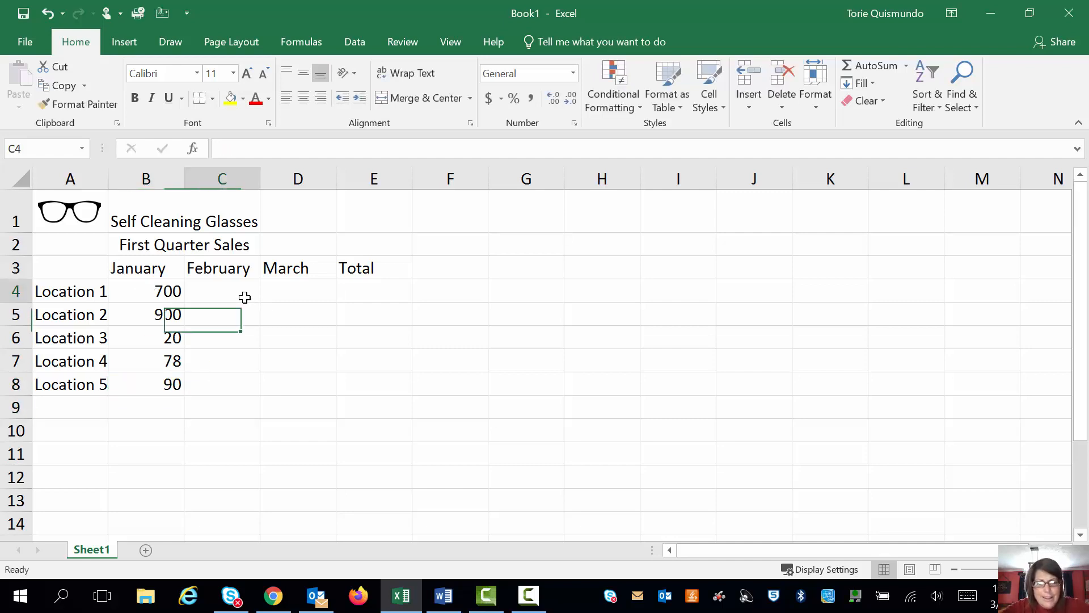
{"action": "type", "text": "89"}
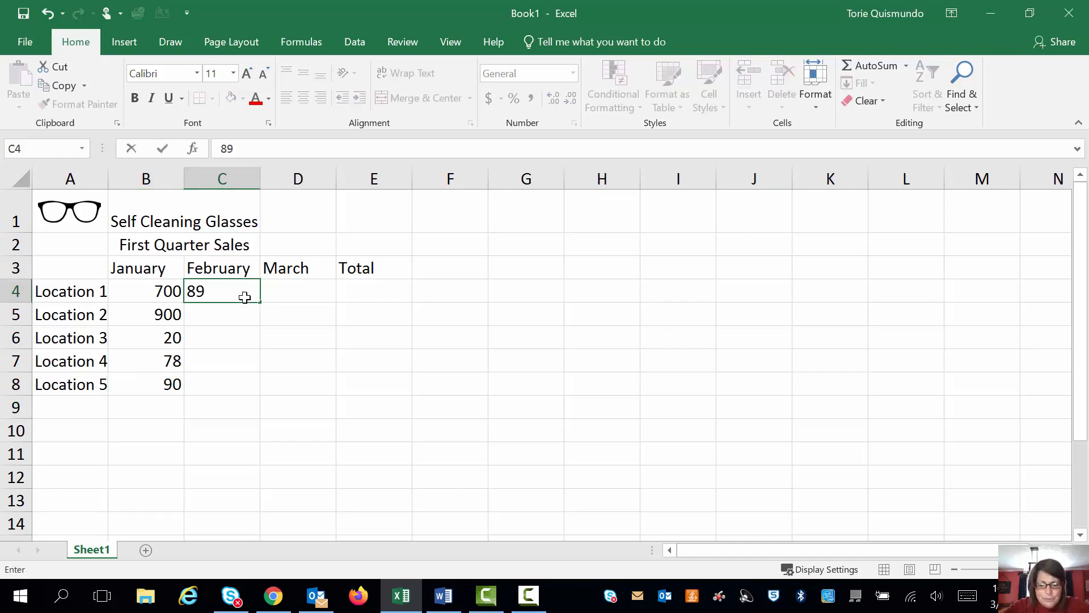
{"action": "key", "text": "Return"}
{"action": "type", "text": "765"}
{"action": "key", "text": "Return"}
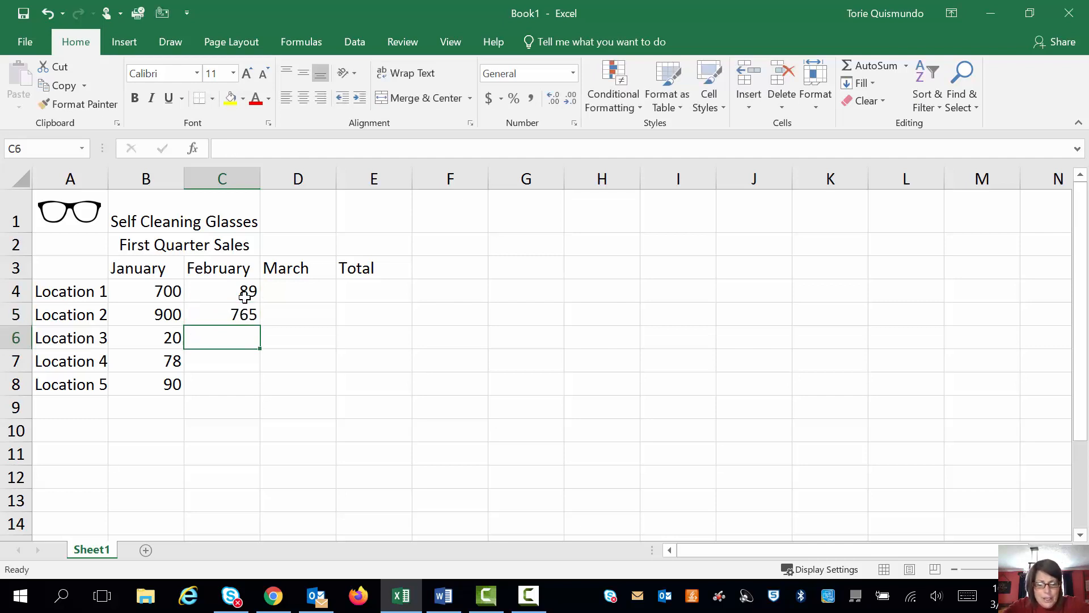
{"action": "type", "text": "456"}
{"action": "key", "text": "Return"}
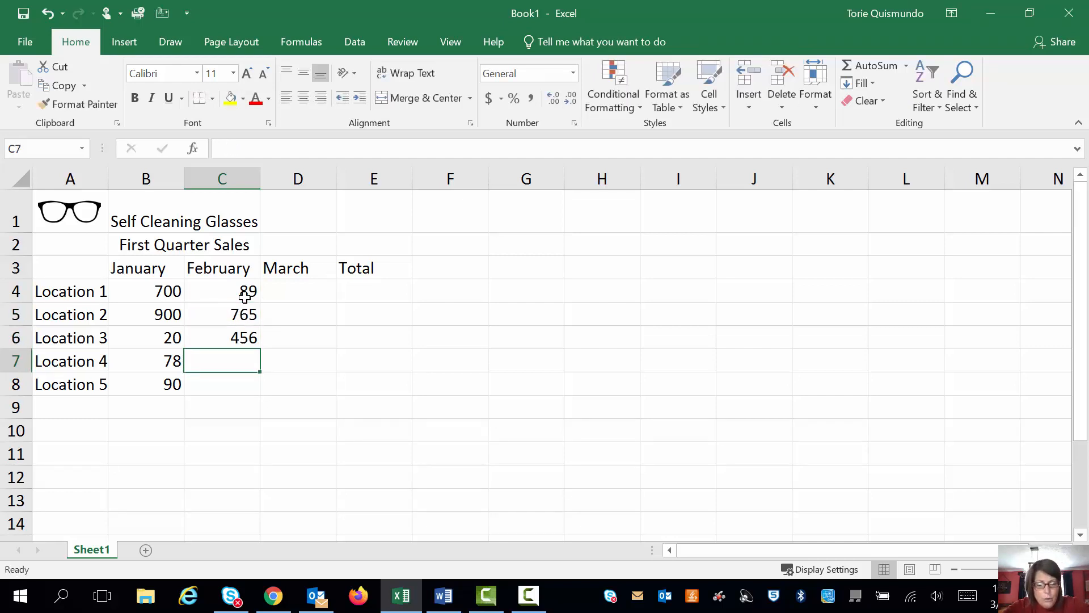
{"action": "type", "text": "34"}
{"action": "key", "text": "Return"}
{"action": "type", "text": "54"}
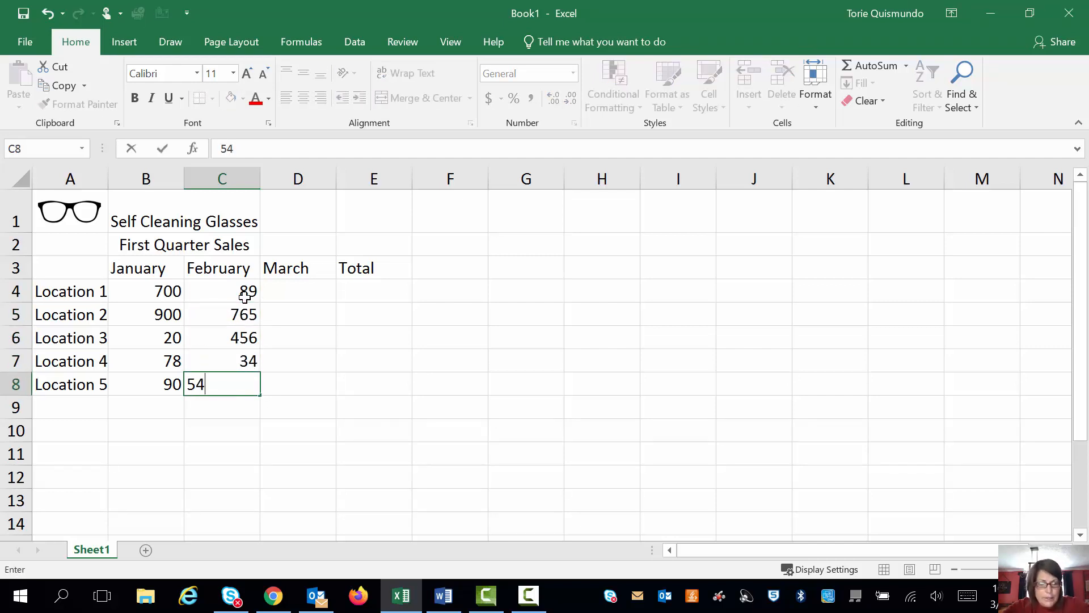
{"action": "key", "text": "Return"}
- Enter the March sales for Locations 1 to 5 in D4:D8: 76, 78, 98, 67 and 34
{"action": "left_click", "coordinate": [305, 291]}
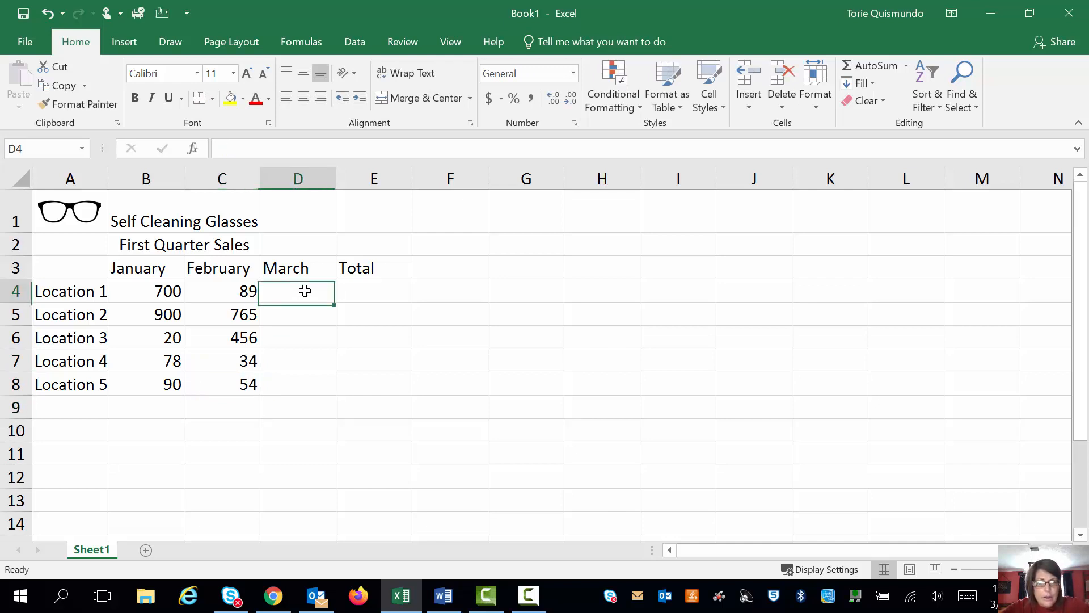
{"action": "type", "text": "76"}
{"action": "key", "text": "Return"}
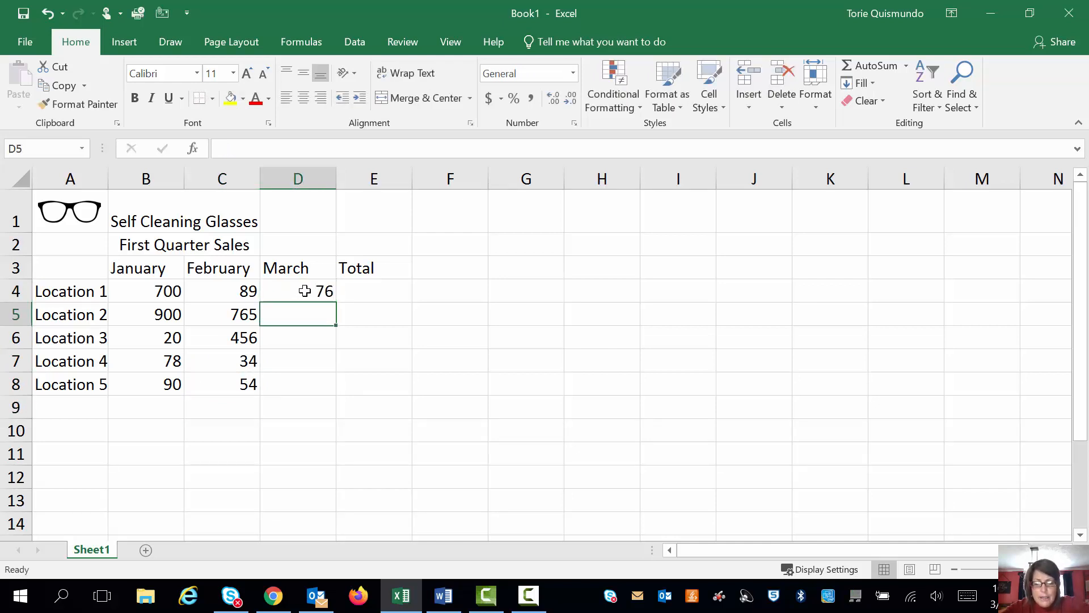
{"action": "type", "text": "78"}
{"action": "key", "text": "Return"}
{"action": "type", "text": "98"}
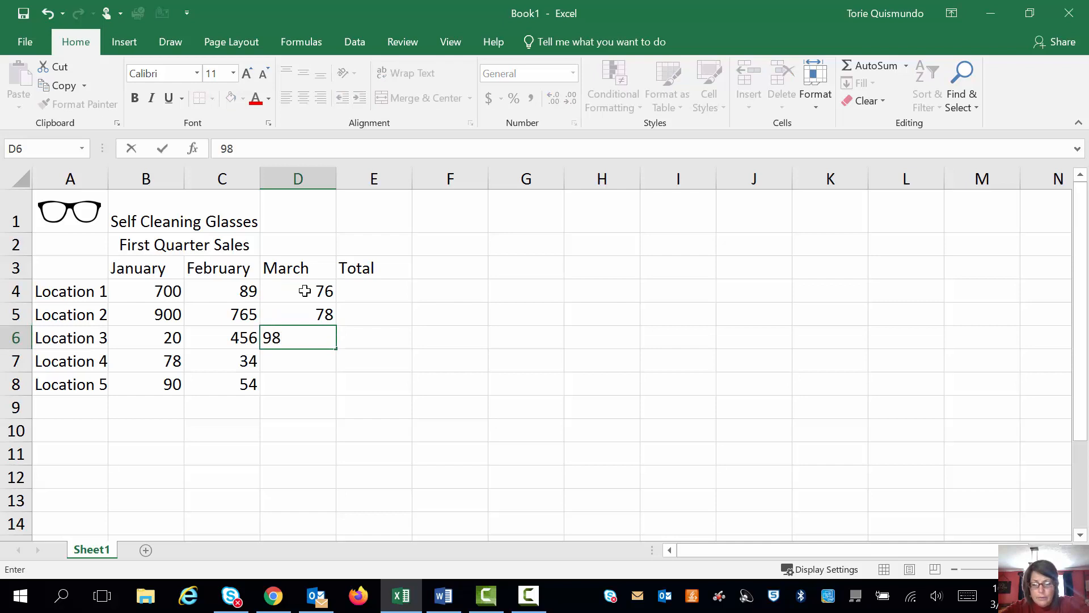
{"action": "key", "text": "Return"}
{"action": "type", "text": "67"}
{"action": "key", "text": "Return"}
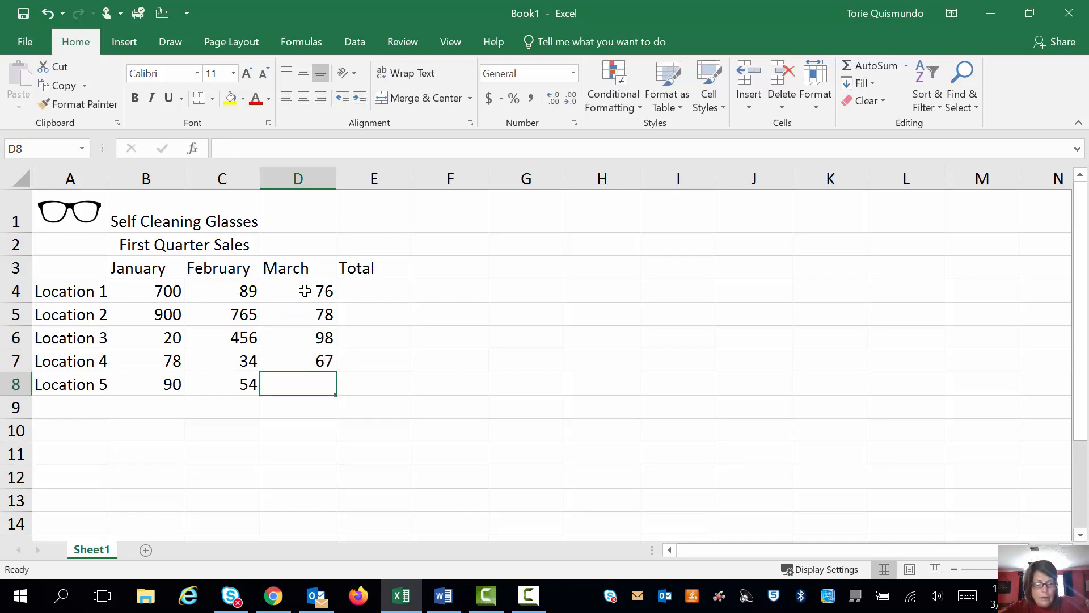
{"action": "type", "text": "34"}
{"action": "key", "text": "Return"}
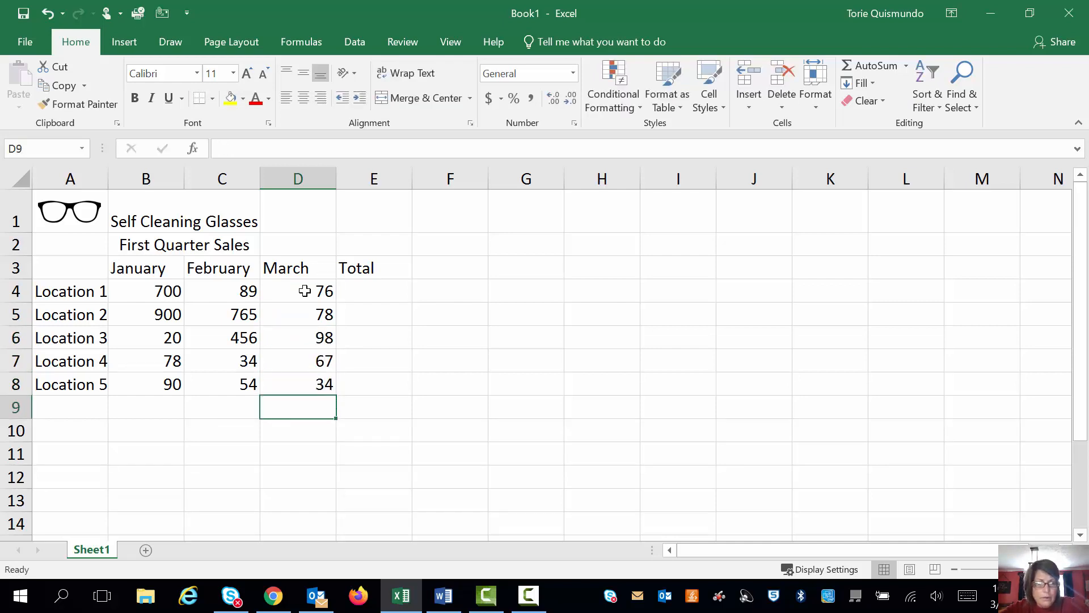
- Compare the sales worksheet with the list of grading requirements in the Word assignment document
{"action": "left_click", "coordinate": [358, 289]}
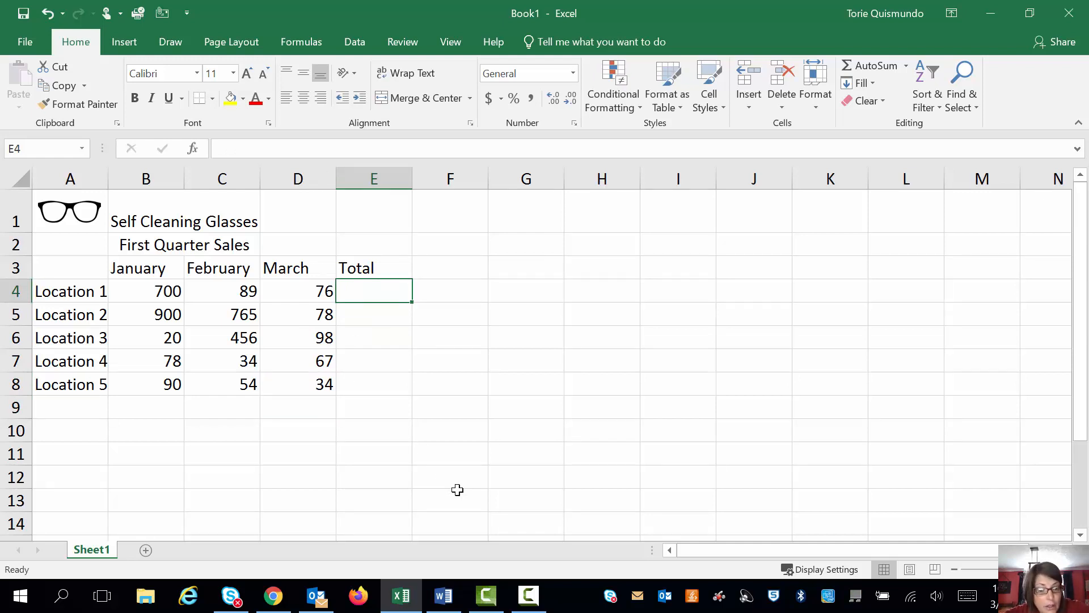
{"action": "left_click", "coordinate": [443, 595]}
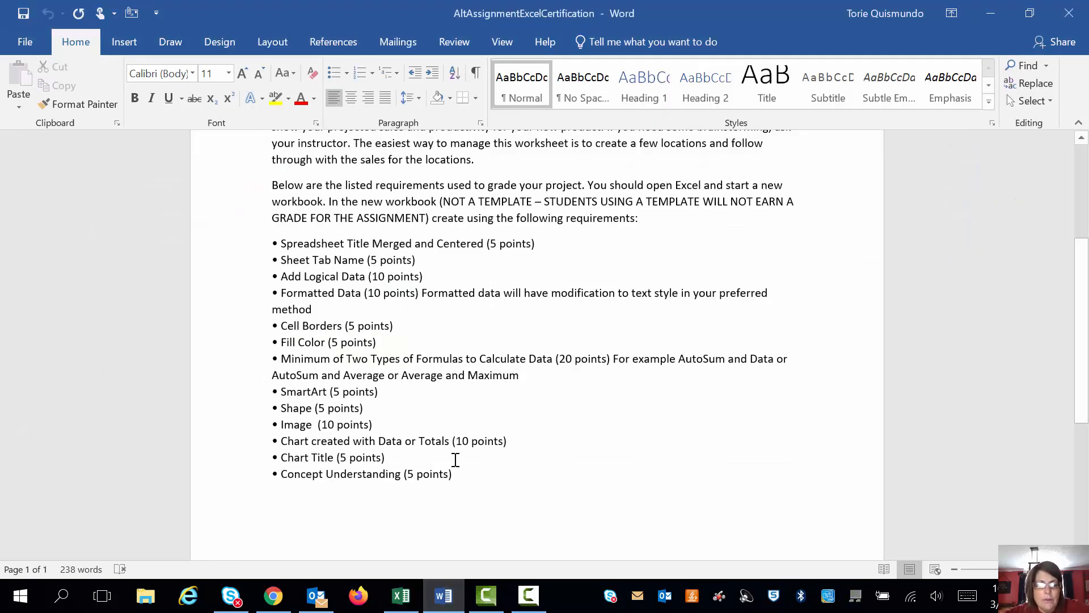
{"action": "left_click", "coordinate": [401, 595]}
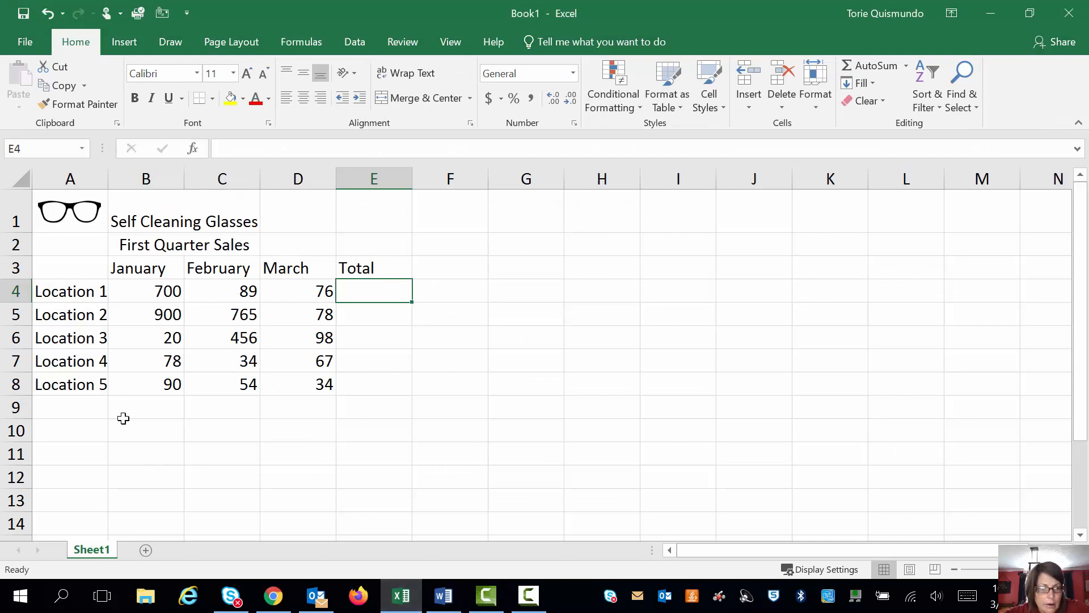
{"action": "left_click", "coordinate": [445, 600]}
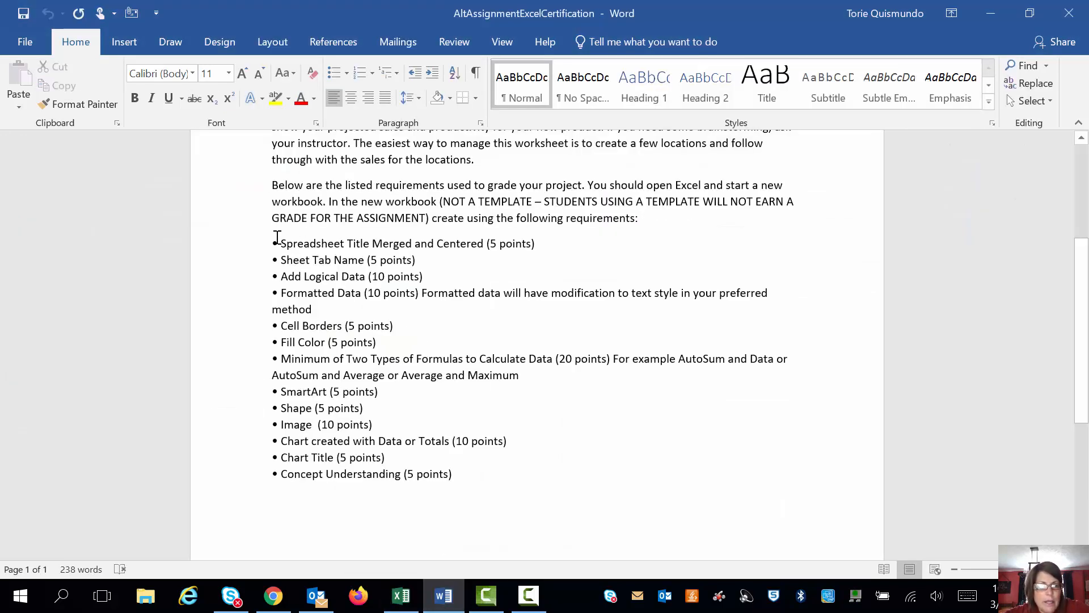
- Check the merged-title requirement in Word, and in Excel merge and center "Self Cleaning Glasses" across B1:D1 and "First Quarter Sales" across B2:D2
{"action": "left_click_drag", "start_coordinate": [280, 243], "coordinate": [543, 247]}
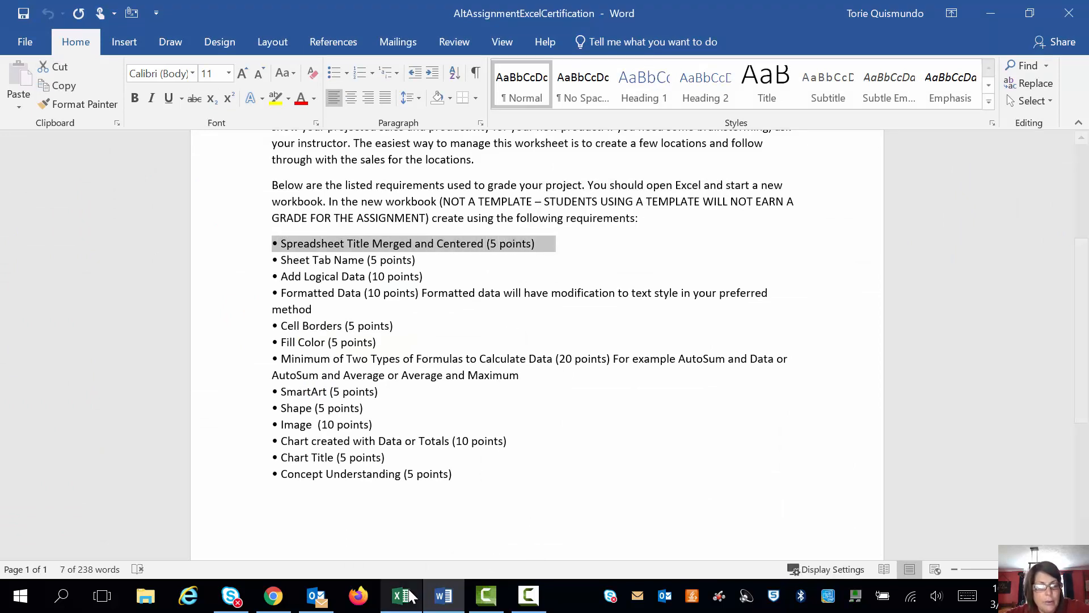
{"action": "left_click", "coordinate": [407, 596]}
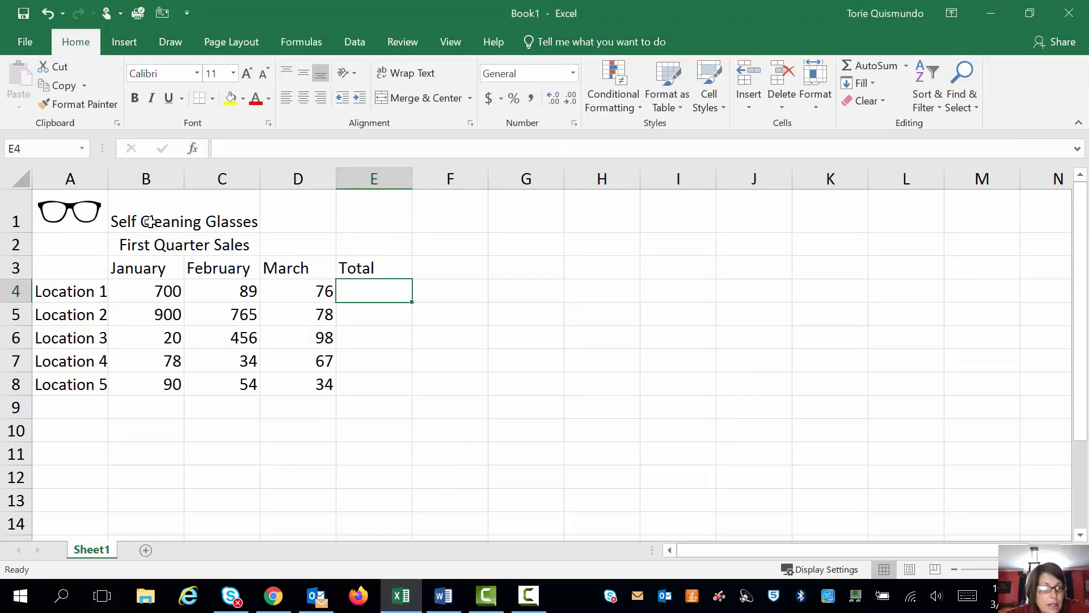
{"action": "left_click", "coordinate": [133, 208]}
{"action": "left_click_drag", "start_coordinate": [133, 207], "coordinate": [278, 244]}
{"action": "left_click", "coordinate": [423, 95]}
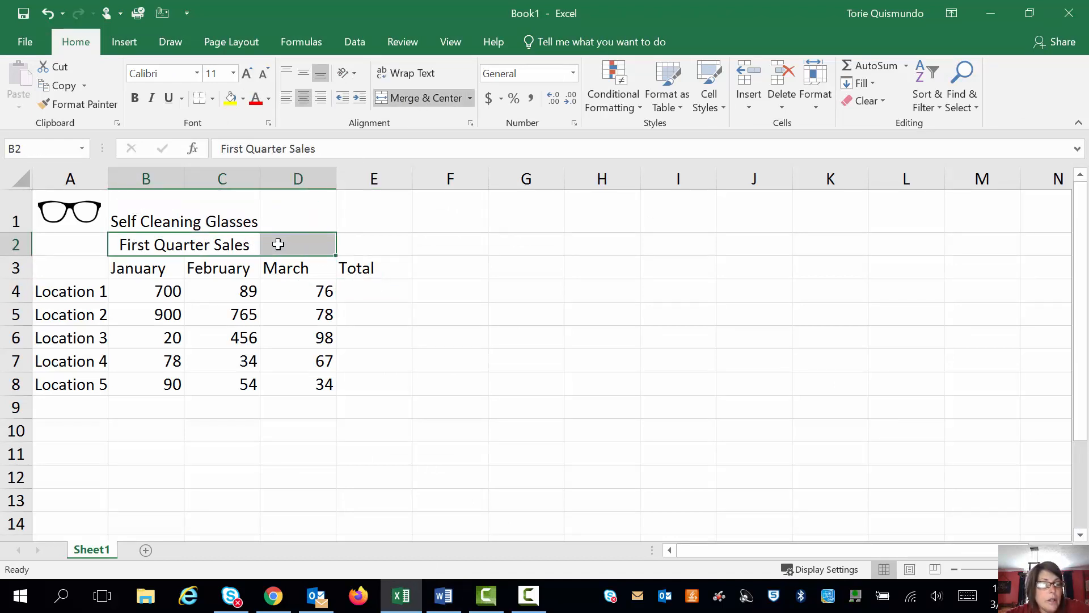
{"action": "left_click", "coordinate": [443, 96]}
{"action": "left_click_drag", "start_coordinate": [134, 216], "coordinate": [281, 205]}
{"action": "left_click", "coordinate": [414, 94]}
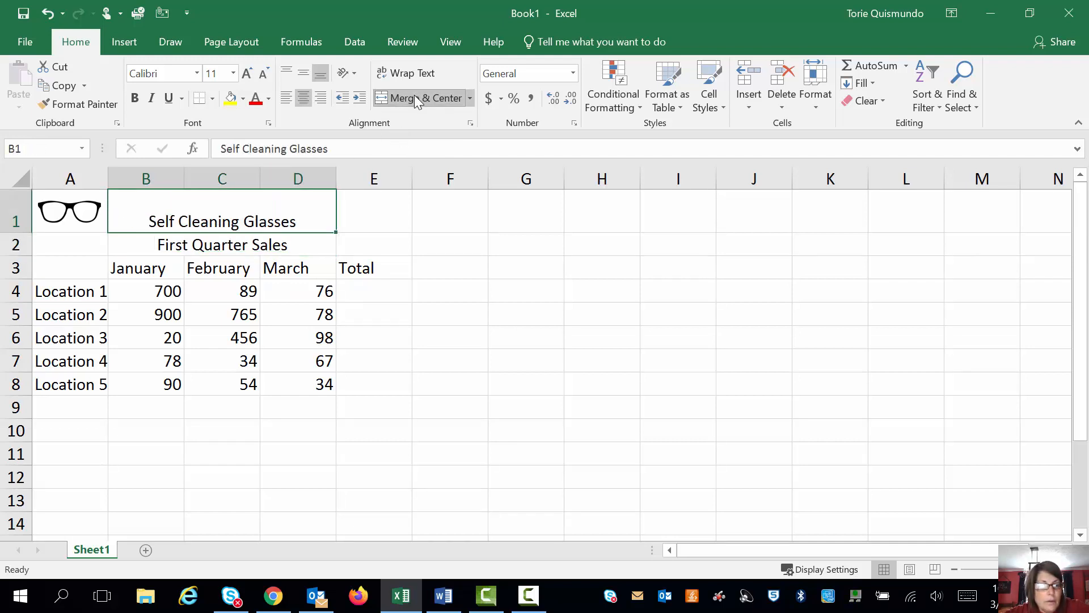
{"action": "left_click", "coordinate": [395, 449]}
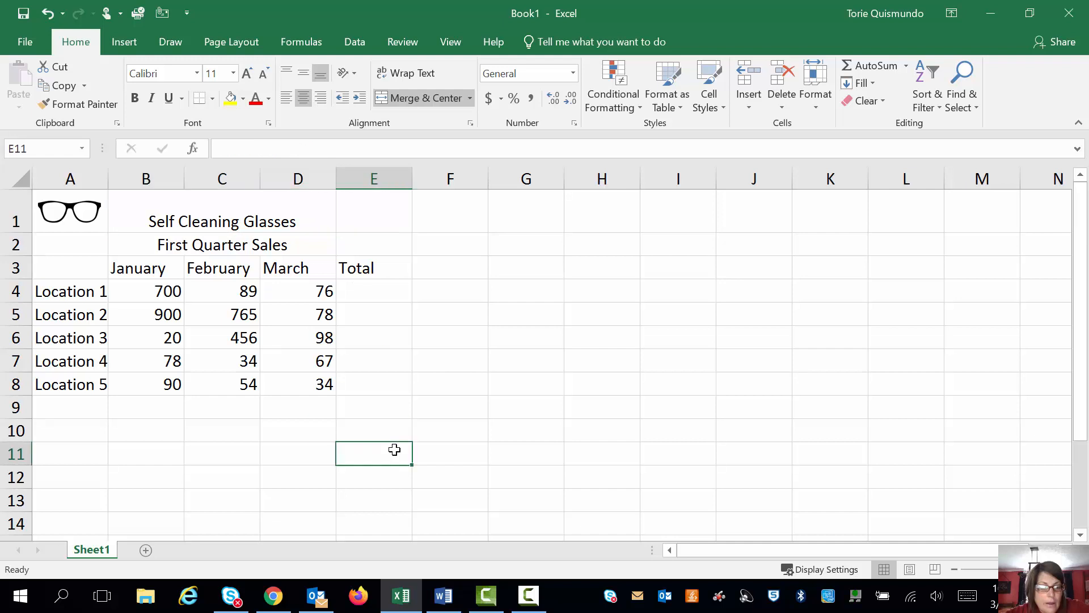
- Check the sheet tab requirement in Word, and in Excel rename the Sheet1 tab as "Firs Quarter Sales"
{"action": "left_click", "coordinate": [441, 604]}
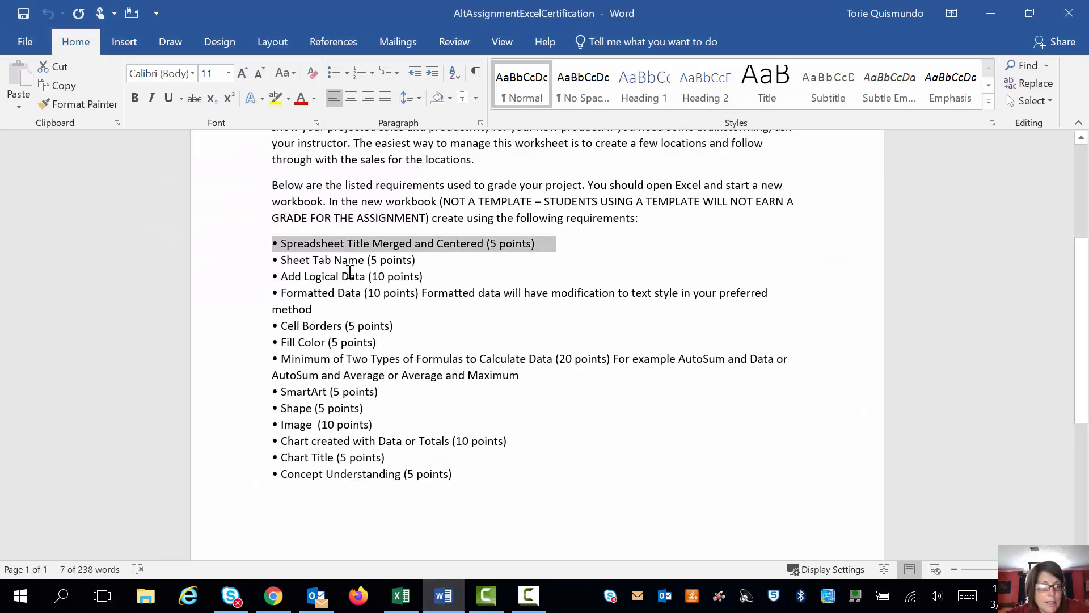
{"action": "left_click", "coordinate": [401, 596]}
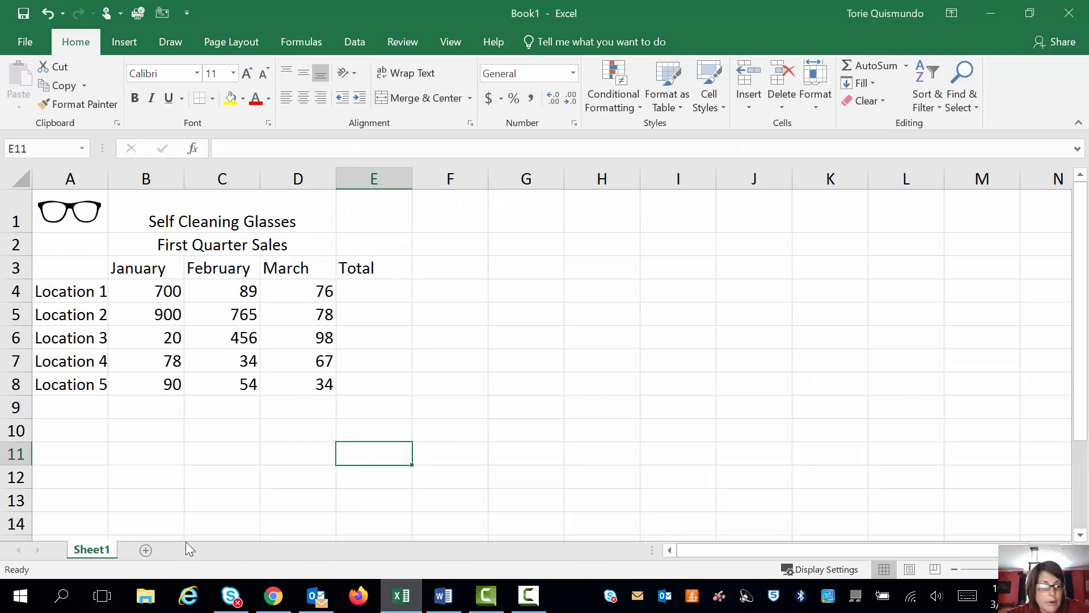
{"action": "double_click", "coordinate": [94, 550]}
{"action": "type", "text": "Firs"}
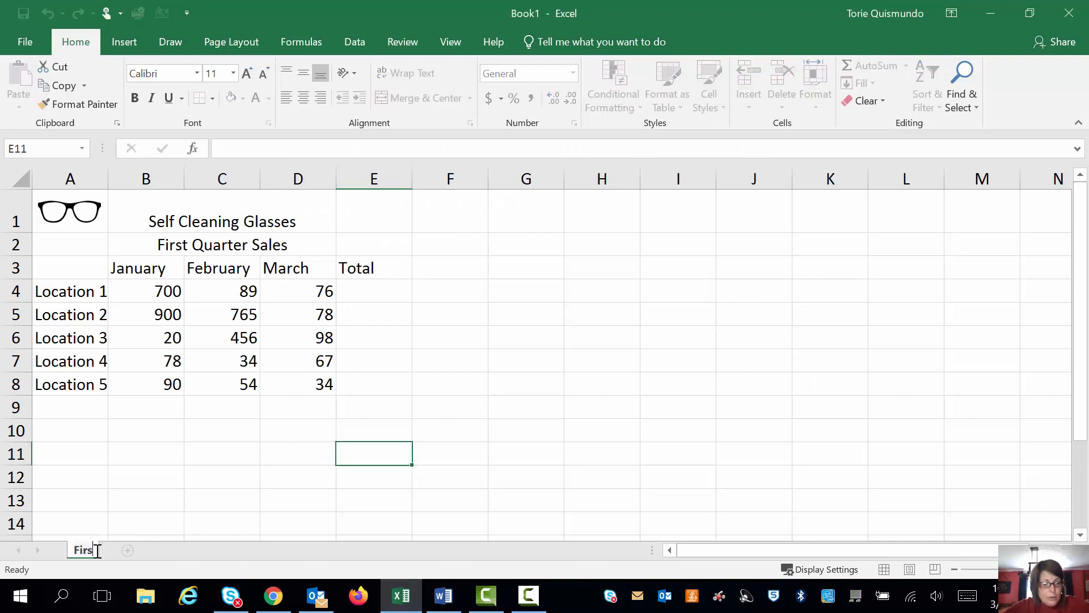
{"action": "type", "text": "t Quarter Sales"}
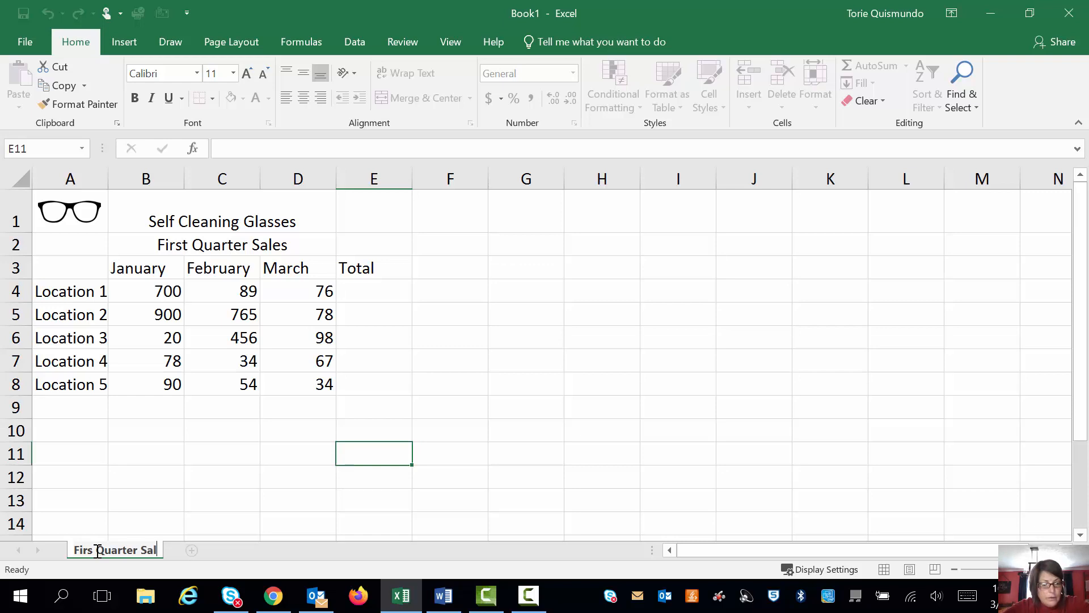
{"action": "left_click", "coordinate": [440, 468]}
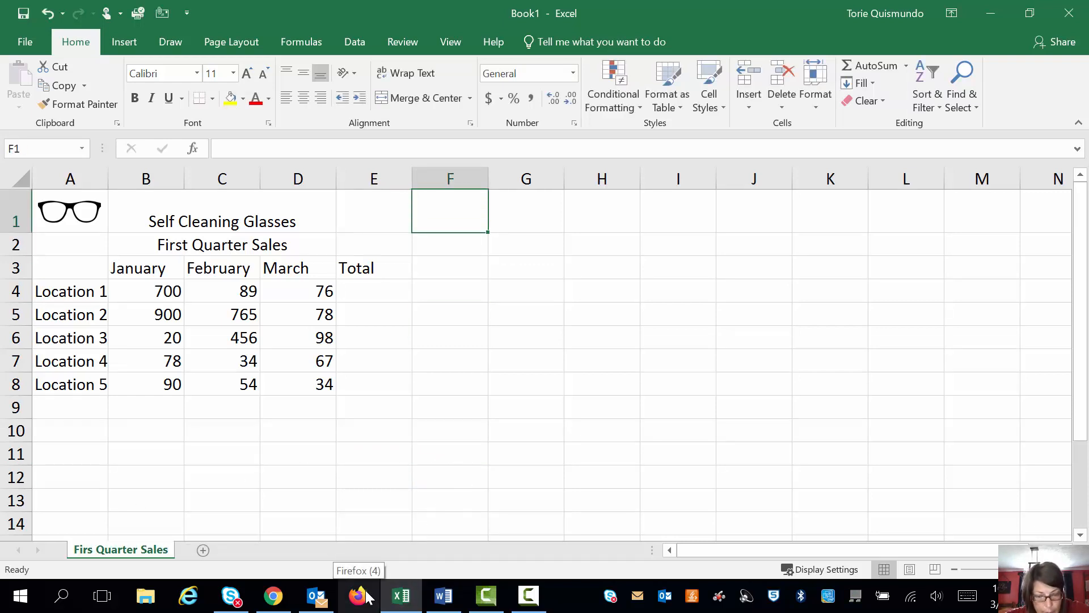
- Review the Sheet Tab Name, Add Logical Data and Formatted Data requirements in Word, comparing them with the sales figures in Excel's B4:D8
{"action": "left_click", "coordinate": [443, 601]}
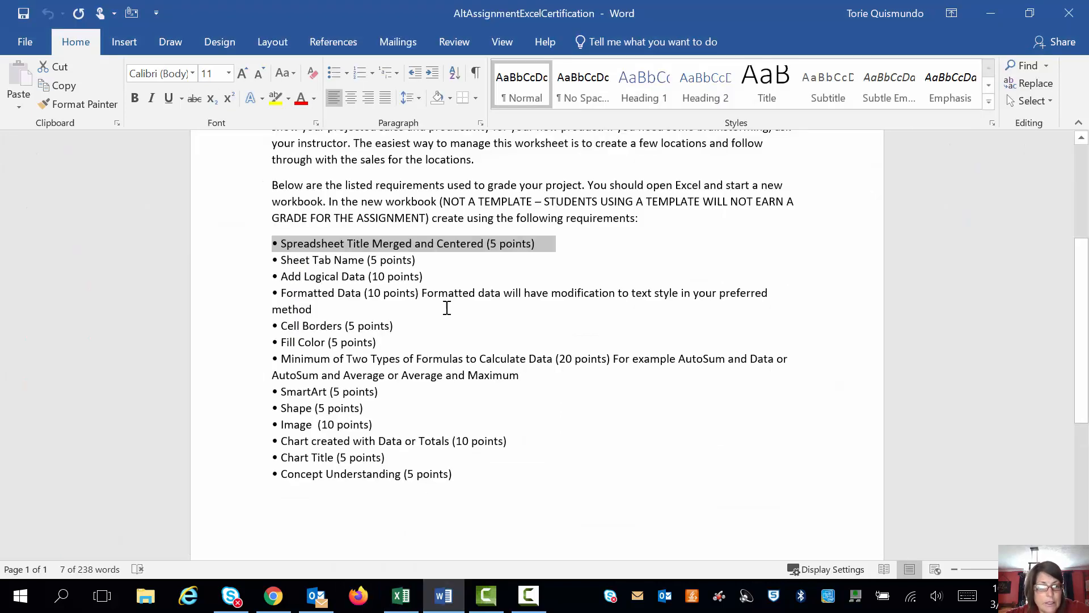
{"action": "left_click_drag", "start_coordinate": [418, 259], "coordinate": [274, 259]}
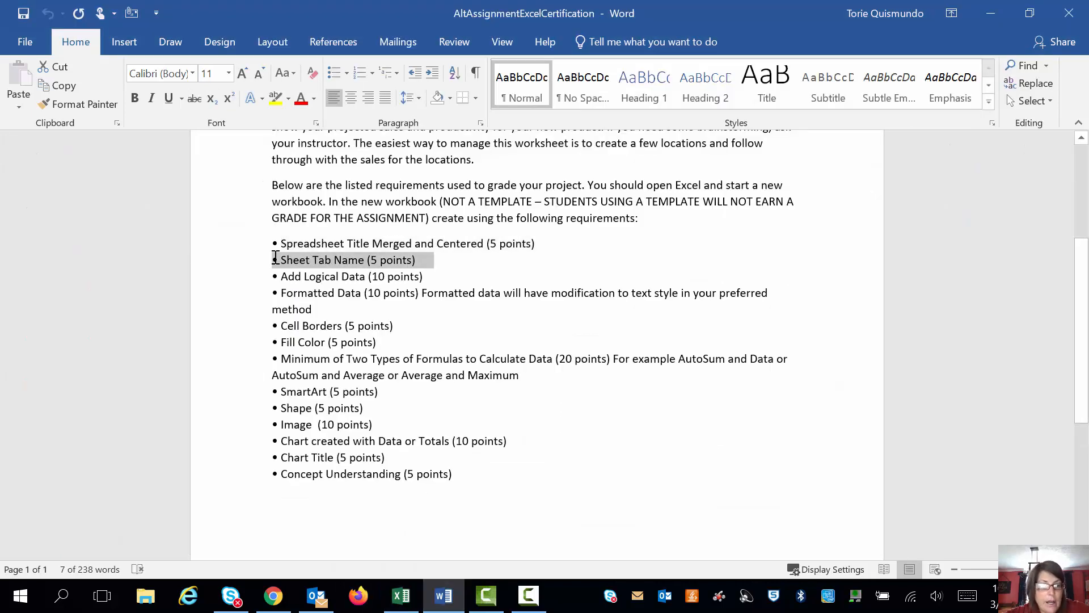
{"action": "left_click_drag", "start_coordinate": [429, 278], "coordinate": [278, 277]}
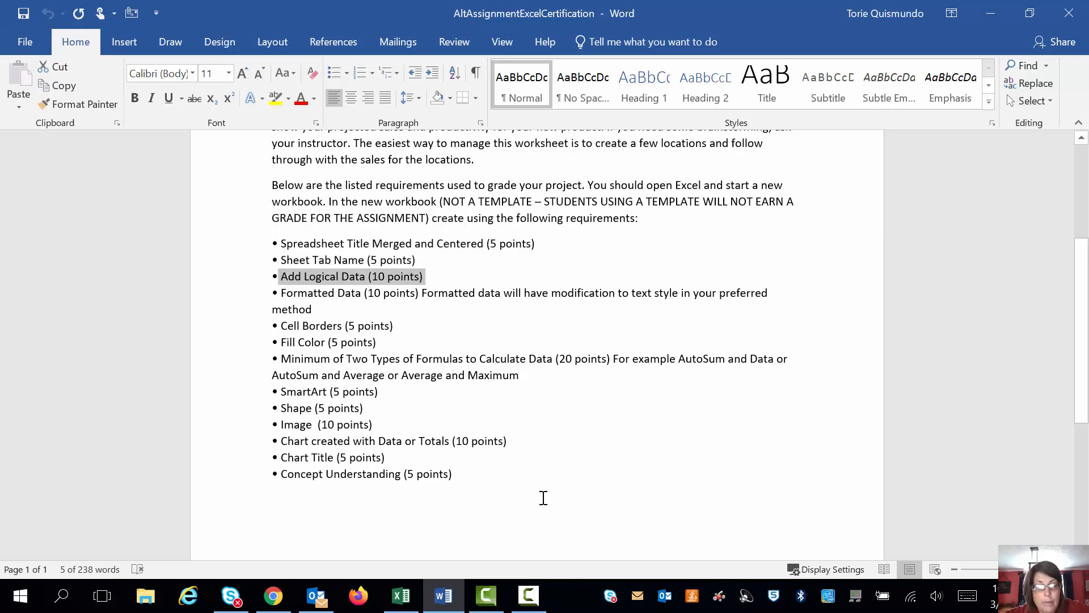
{"action": "left_click", "coordinate": [401, 595]}
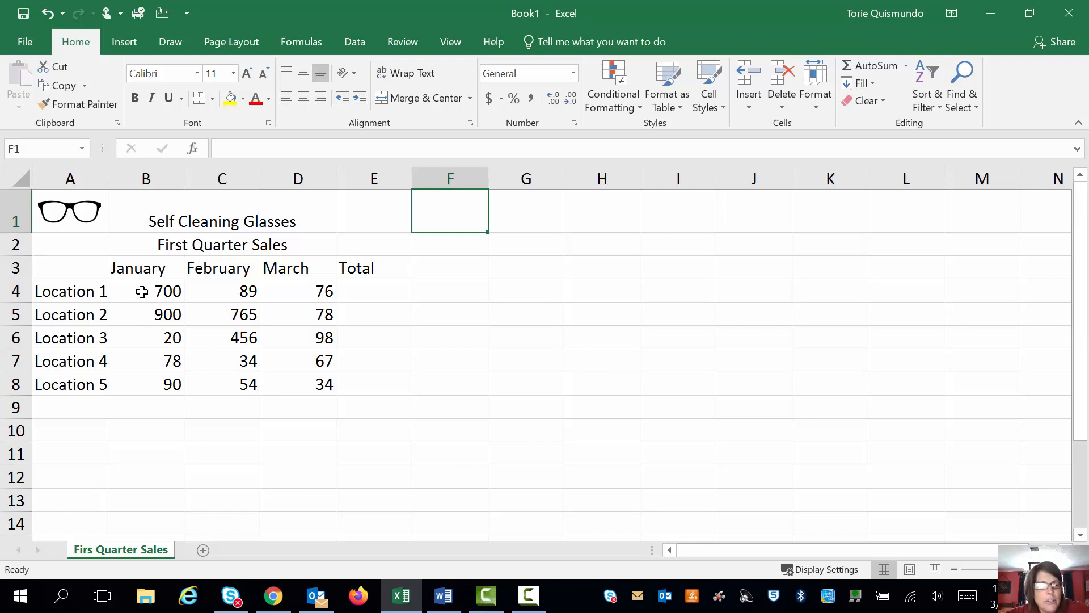
{"action": "left_click_drag", "start_coordinate": [142, 291], "coordinate": [294, 382]}
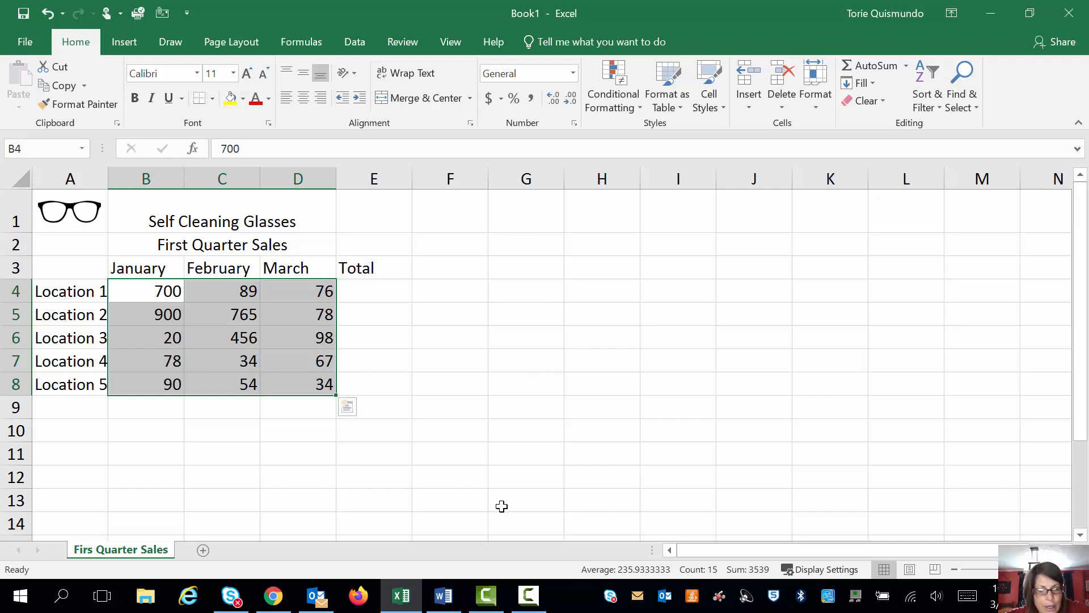
{"action": "left_click", "coordinate": [449, 597]}
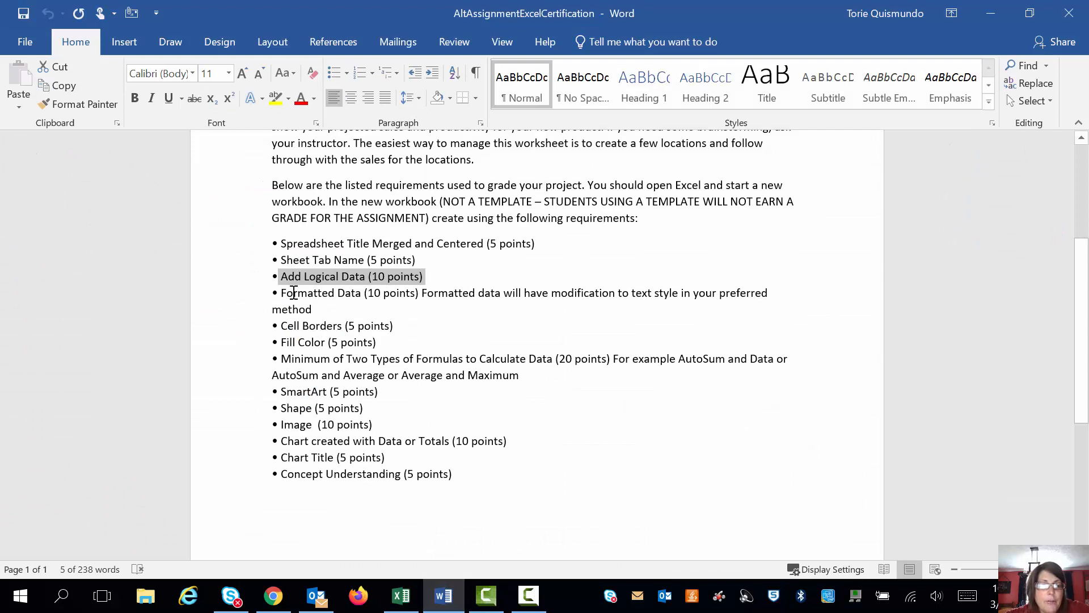
{"action": "left_click_drag", "start_coordinate": [286, 292], "coordinate": [391, 310]}
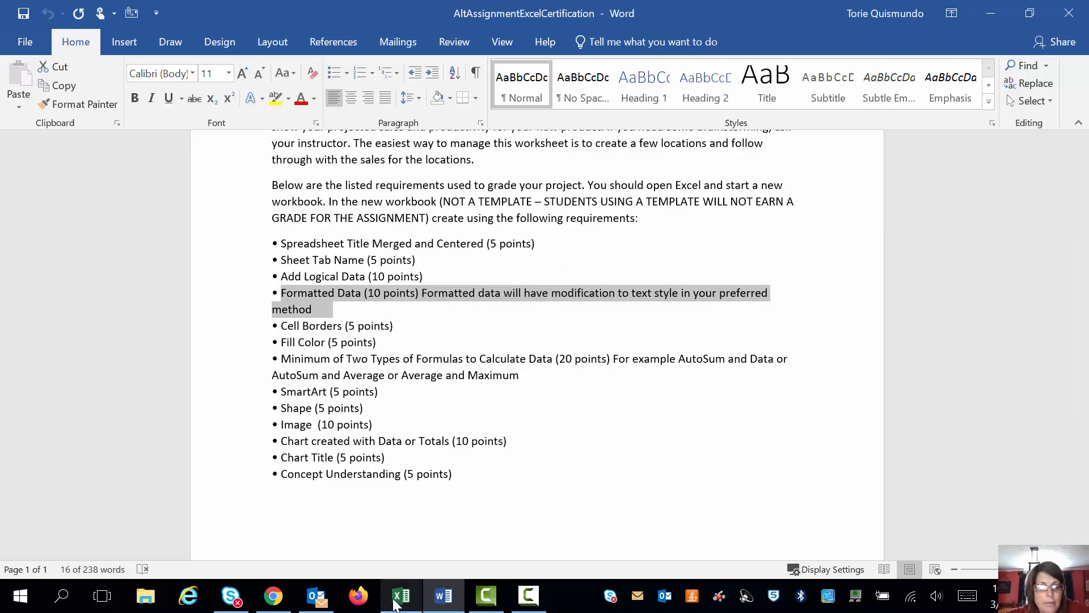
- Switch to Excel and set the font of the "Self Cleaning Glasses" title to Copperplate Gothic Bold
{"action": "left_click", "coordinate": [397, 599]}
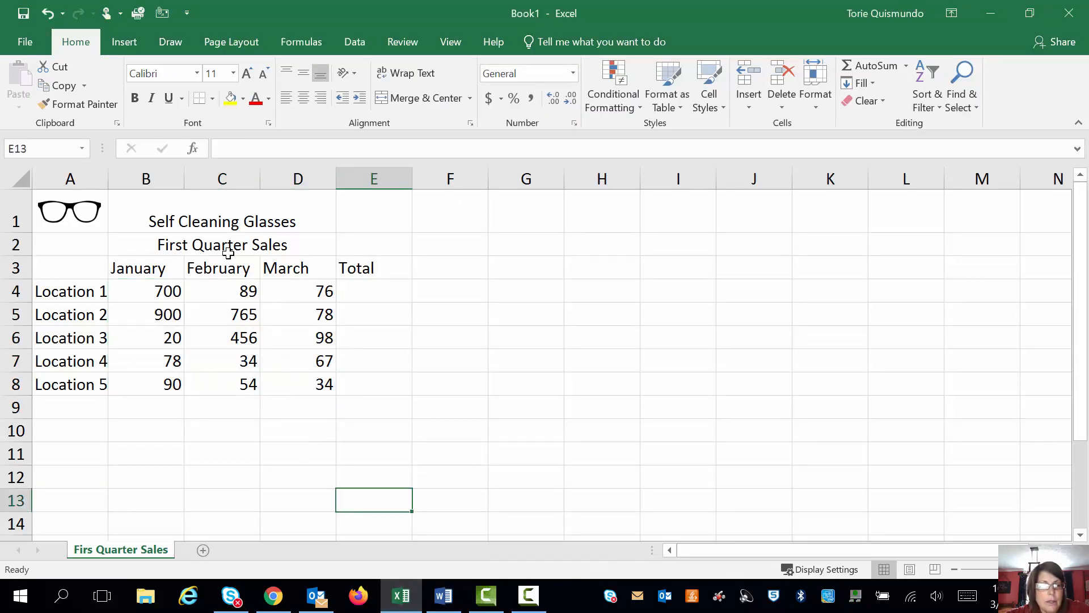
{"action": "left_click", "coordinate": [227, 216]}
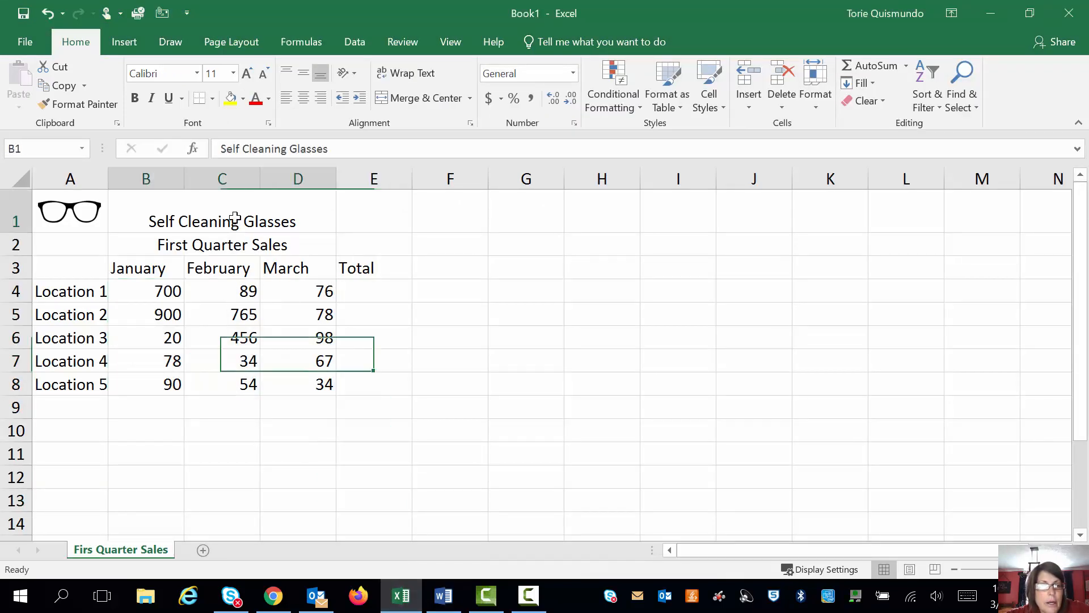
{"action": "left_click", "coordinate": [199, 74]}
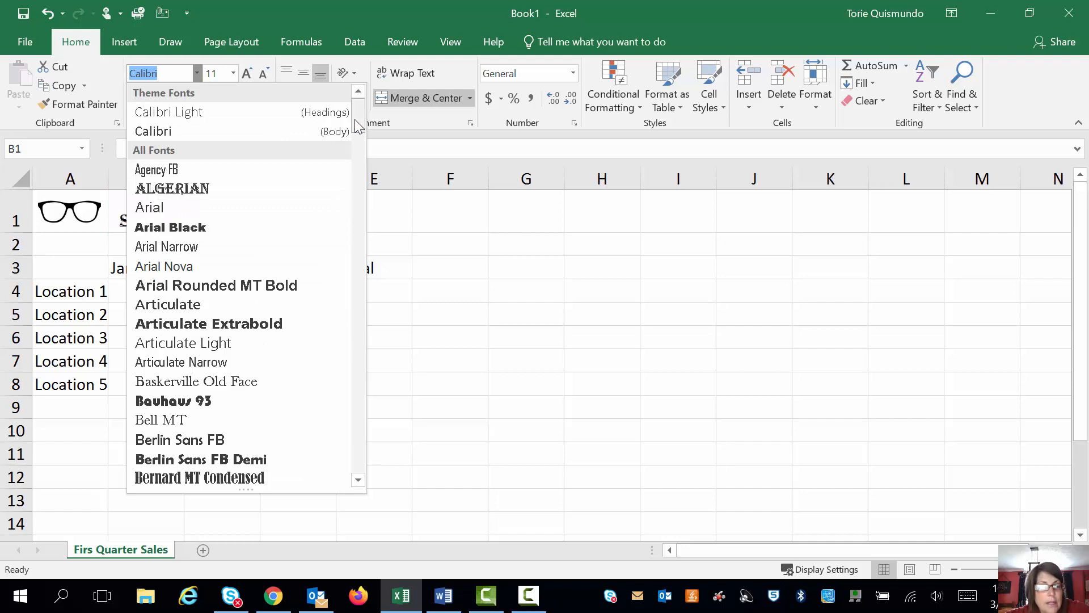
{"action": "left_click_drag", "start_coordinate": [355, 120], "coordinate": [355, 181]}
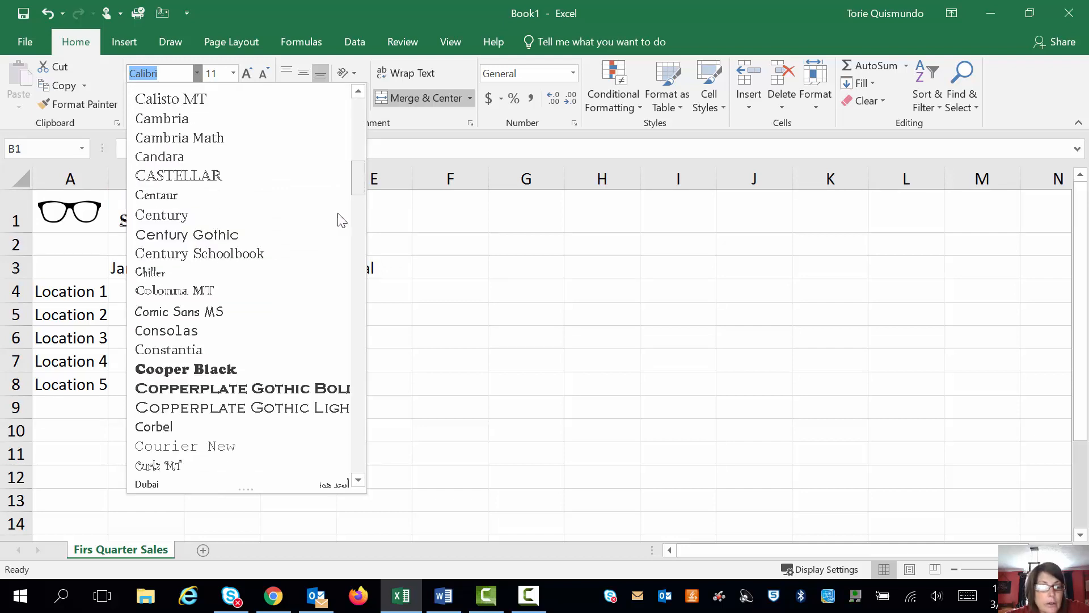
{"action": "left_click", "coordinate": [264, 388]}
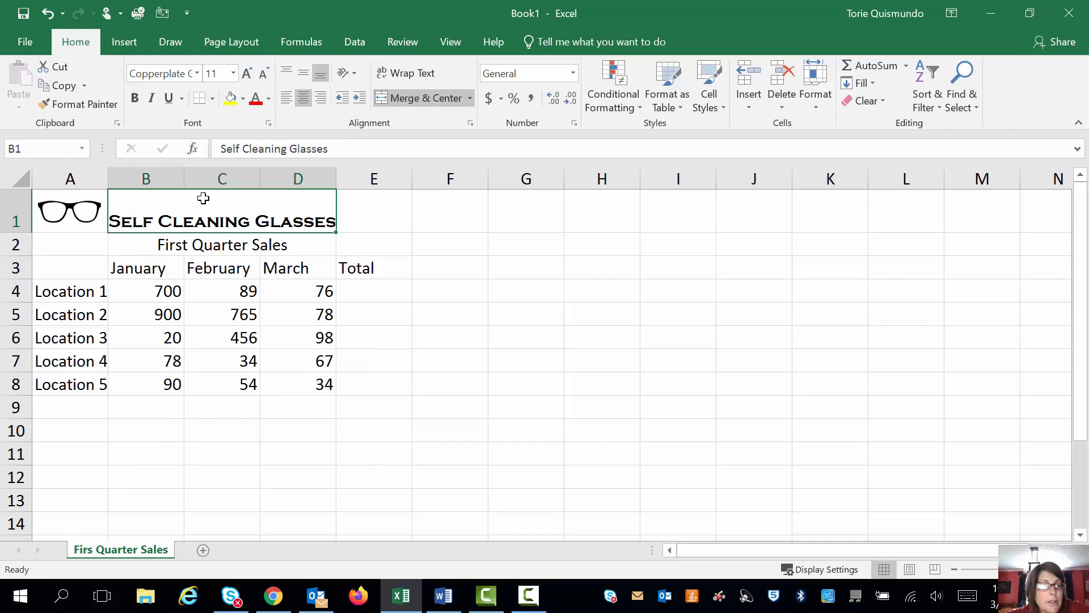
- Copy the formatting of the "Self Cleaning Glasses" title onto the "First Quarter Sales" subtitle with Format Painter
{"action": "left_click", "coordinate": [187, 249]}
{"action": "left_click", "coordinate": [189, 217]}
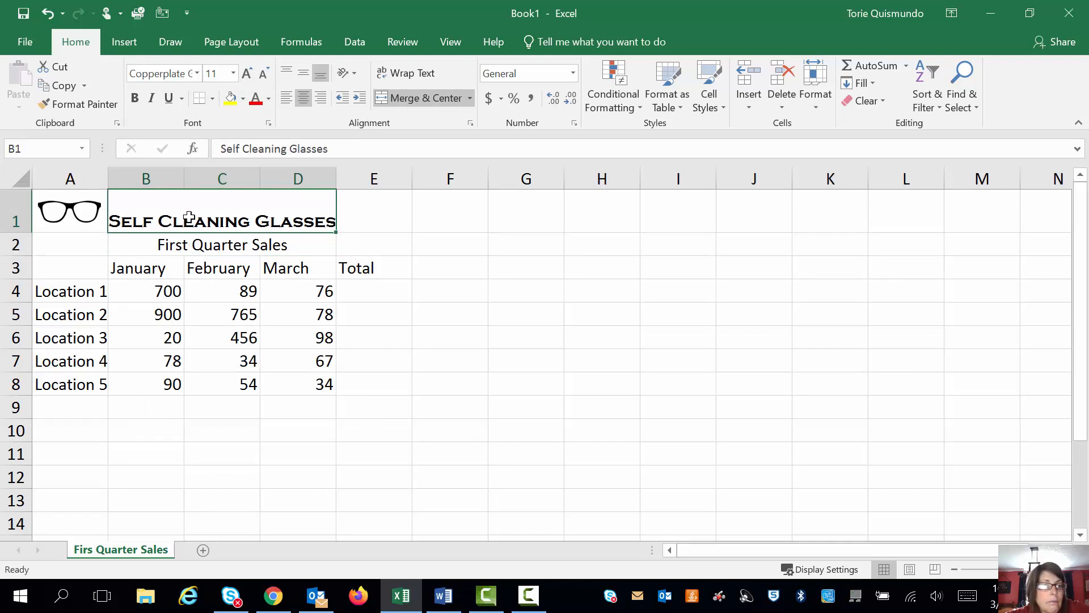
{"action": "left_click", "coordinate": [86, 104]}
{"action": "left_click", "coordinate": [147, 241]}
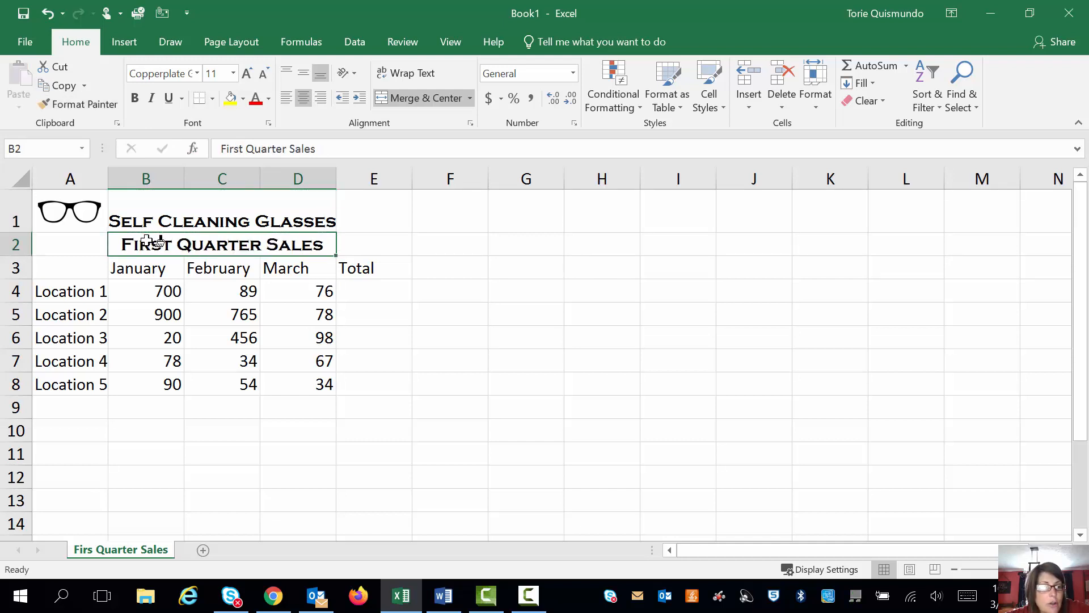
{"action": "left_click_drag", "start_coordinate": [145, 266], "coordinate": [357, 283]}
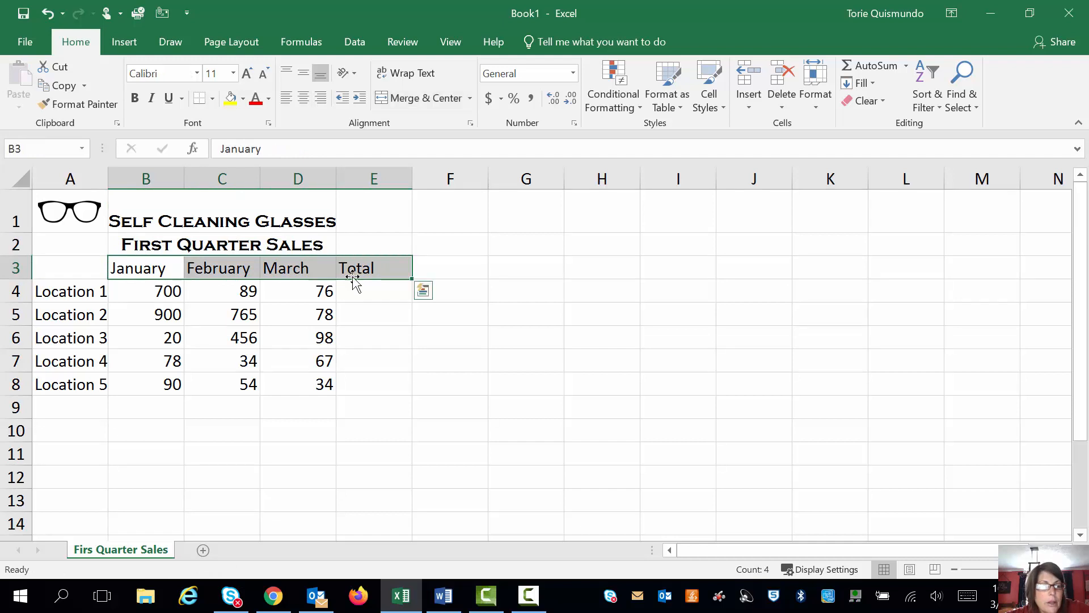
{"action": "left_click", "coordinate": [307, 245]}
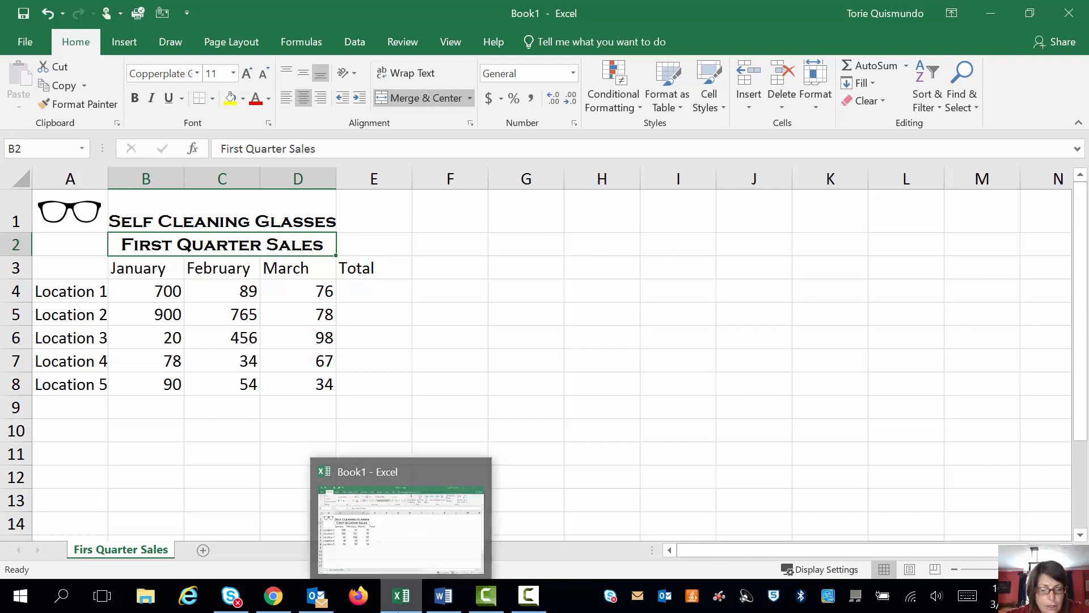
{"action": "left_click", "coordinate": [440, 596]}
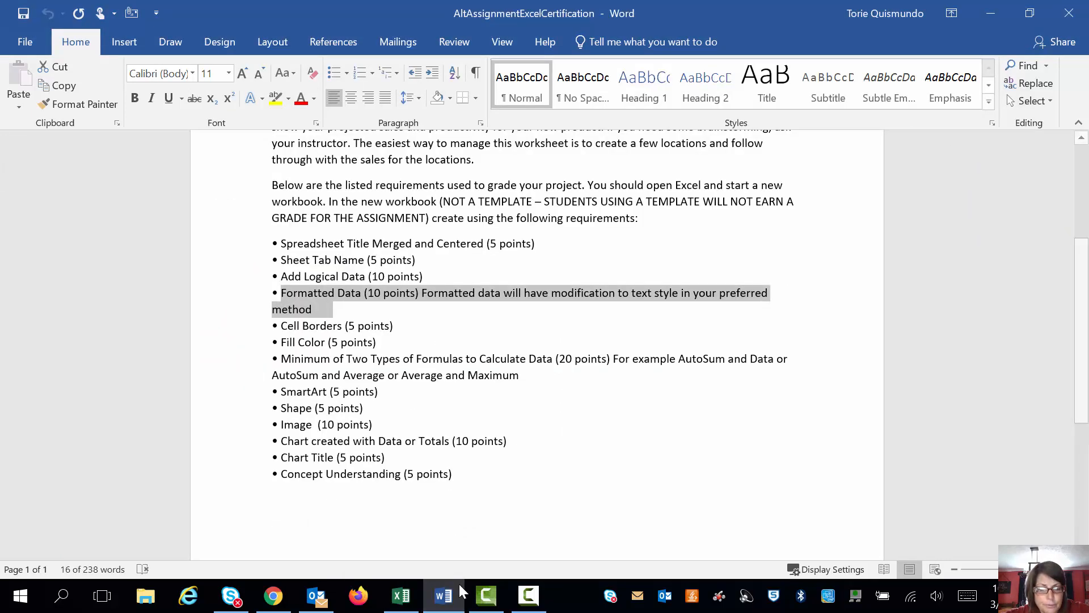
{"action": "left_click", "coordinate": [401, 596]}
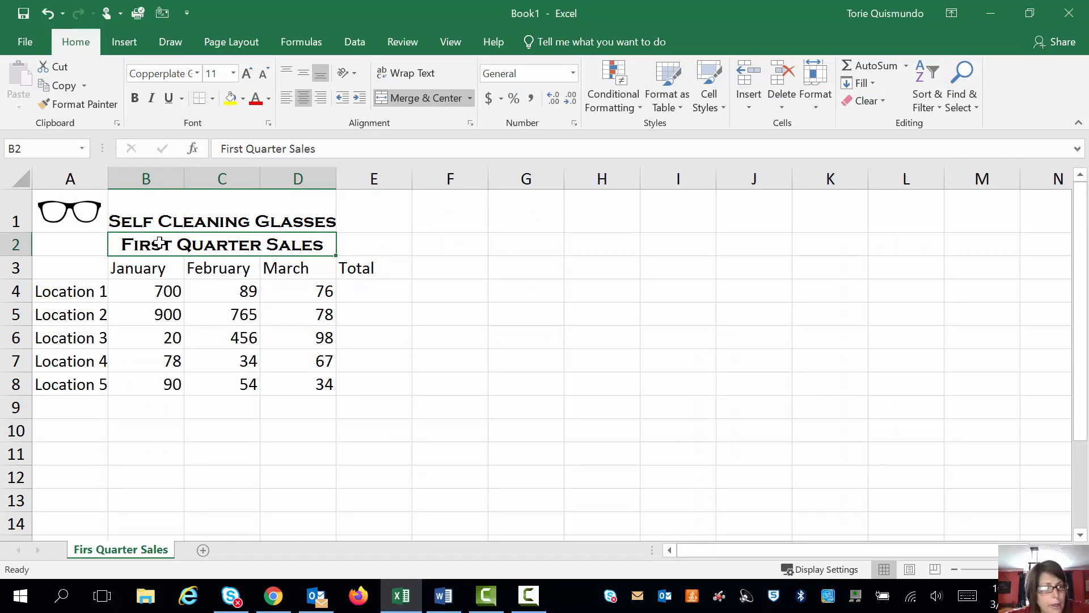
- Make the "Self Cleaning Glasses" title bold and widen column D so the whole title fits its merged cell
{"action": "left_click", "coordinate": [159, 216]}
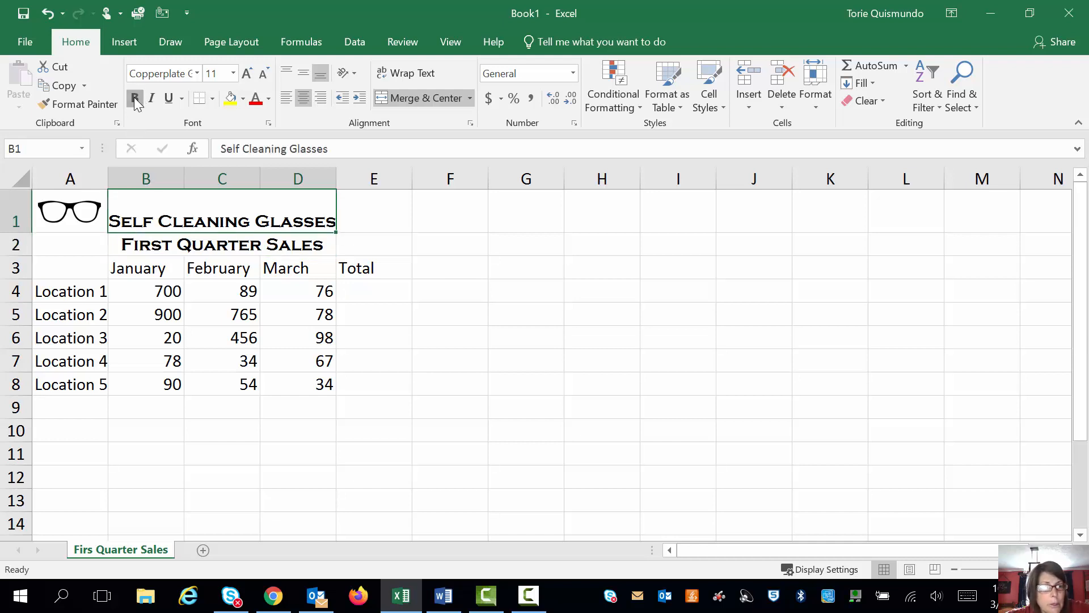
{"action": "left_click", "coordinate": [136, 97]}
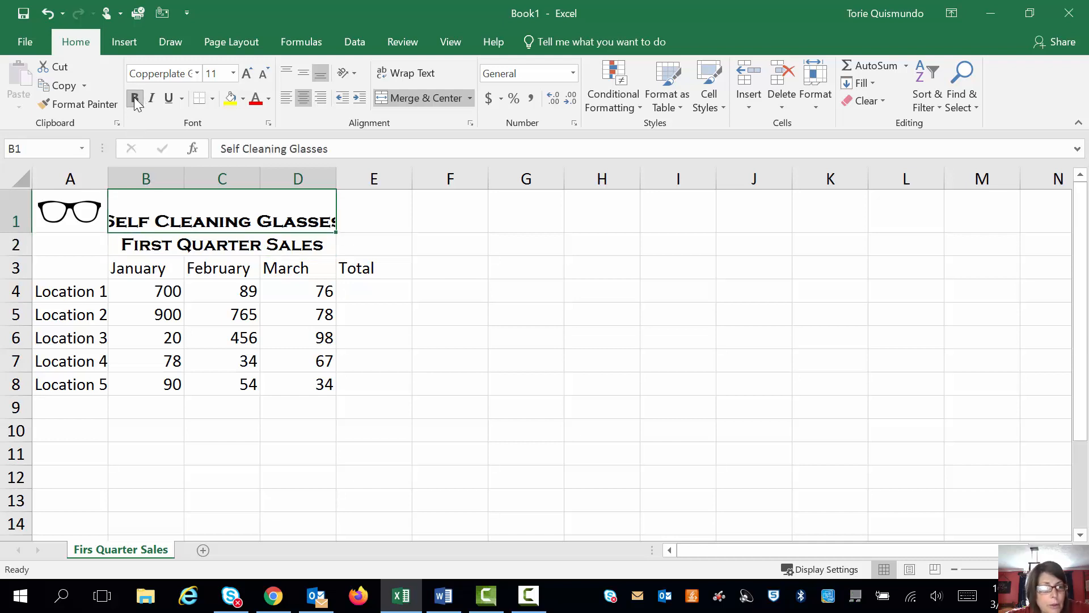
{"action": "double_click", "coordinate": [336, 176]}
{"action": "left_click_drag", "start_coordinate": [315, 173], "coordinate": [359, 173]}
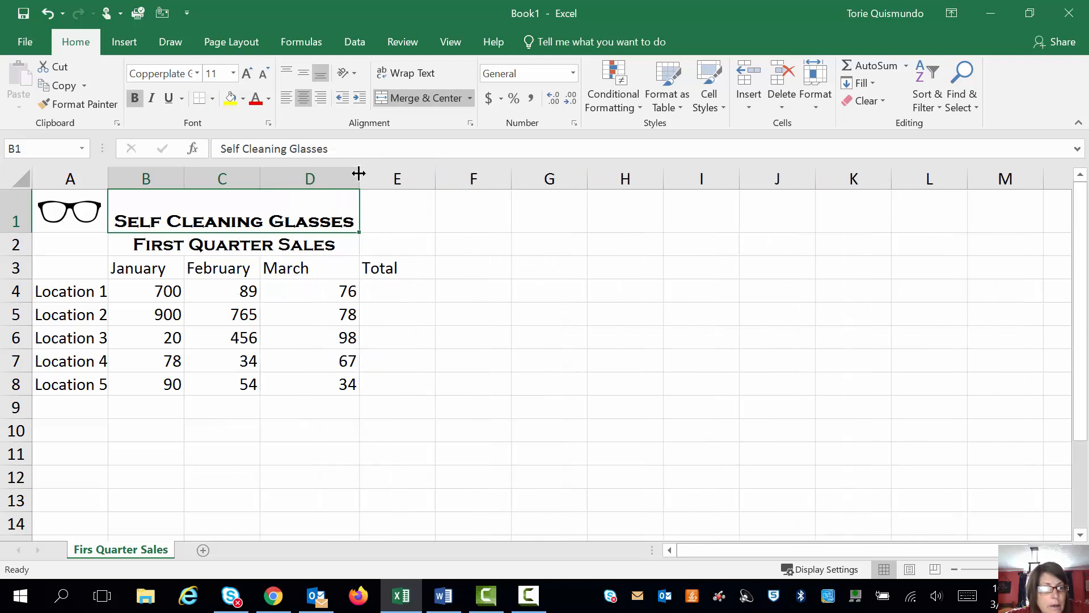
- Set the "Self Cleaning Glasses" title's font color to white and its cell fill to dark blue
{"action": "left_click", "coordinate": [268, 98]}
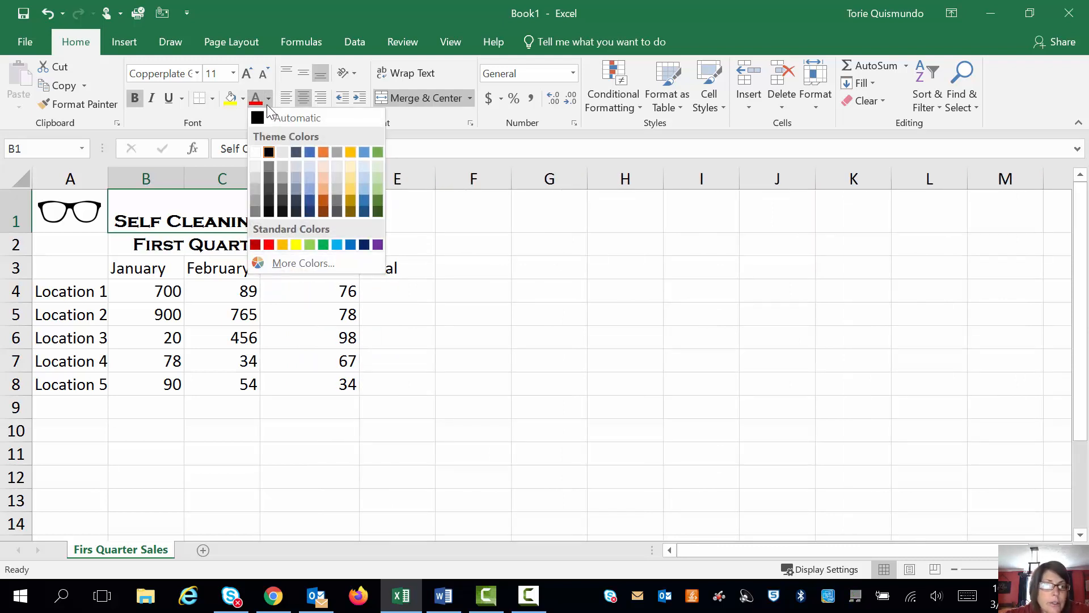
{"action": "left_click", "coordinate": [256, 152]}
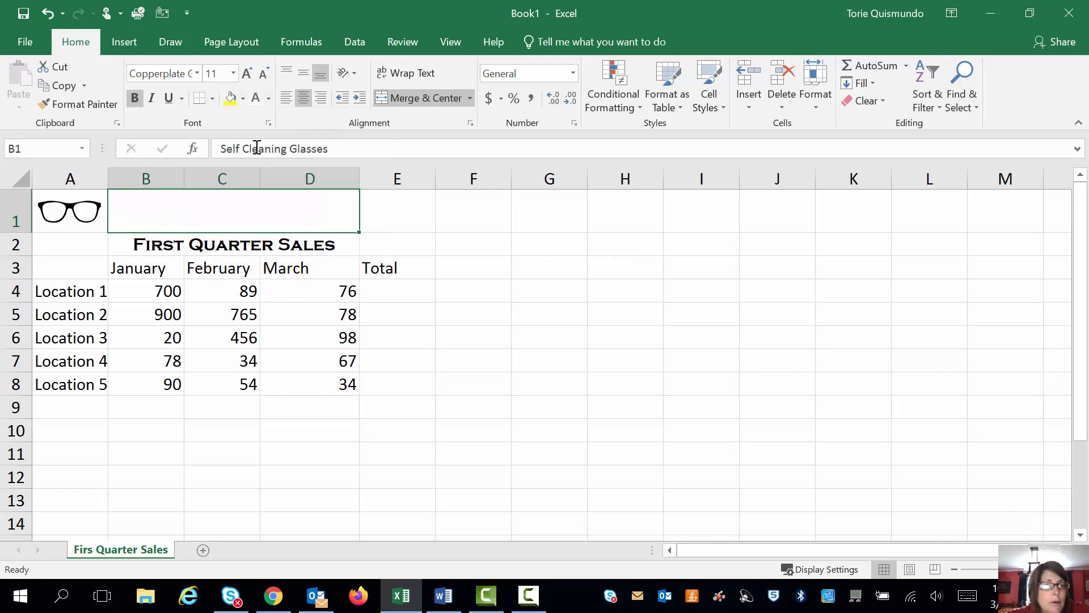
{"action": "left_click", "coordinate": [243, 99]}
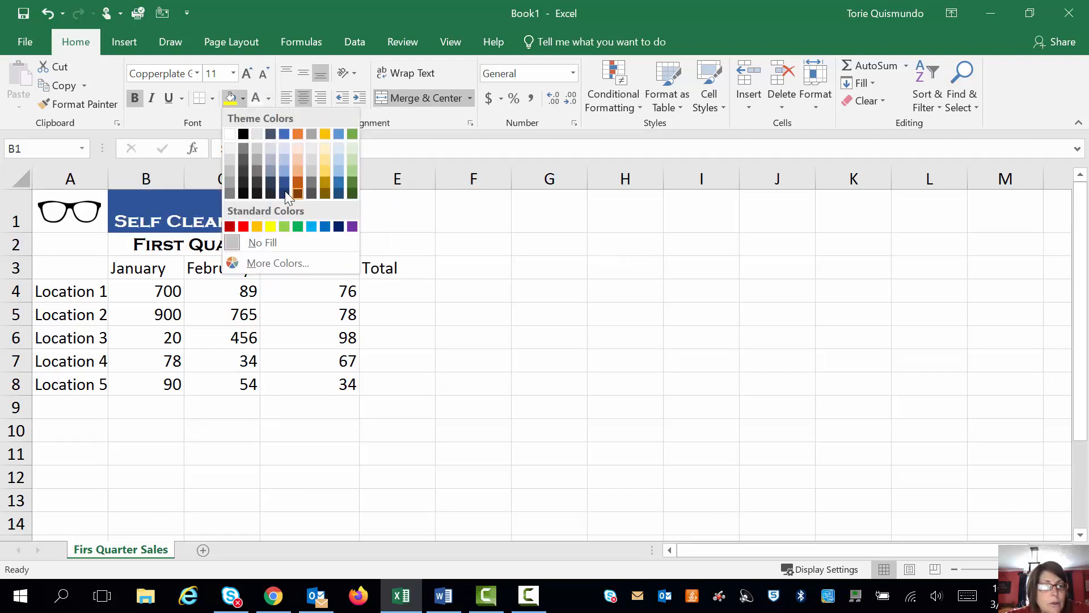
{"action": "left_click", "coordinate": [284, 191]}
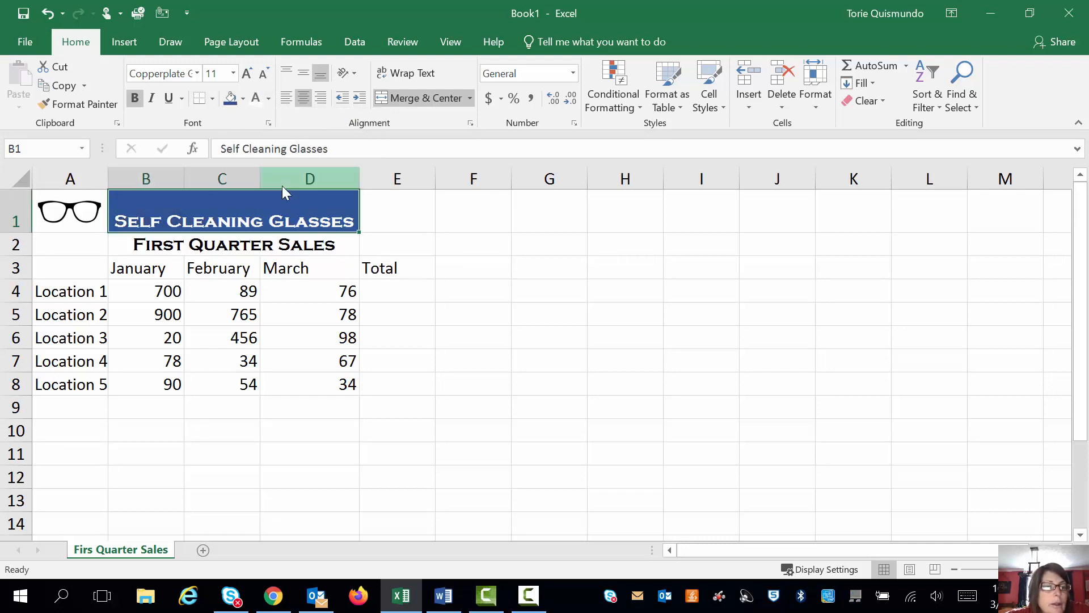
- Set the "First Quarter Sales" subtitle's font color to white and its cell fill to medium blue-gray
{"action": "left_click", "coordinate": [272, 244]}
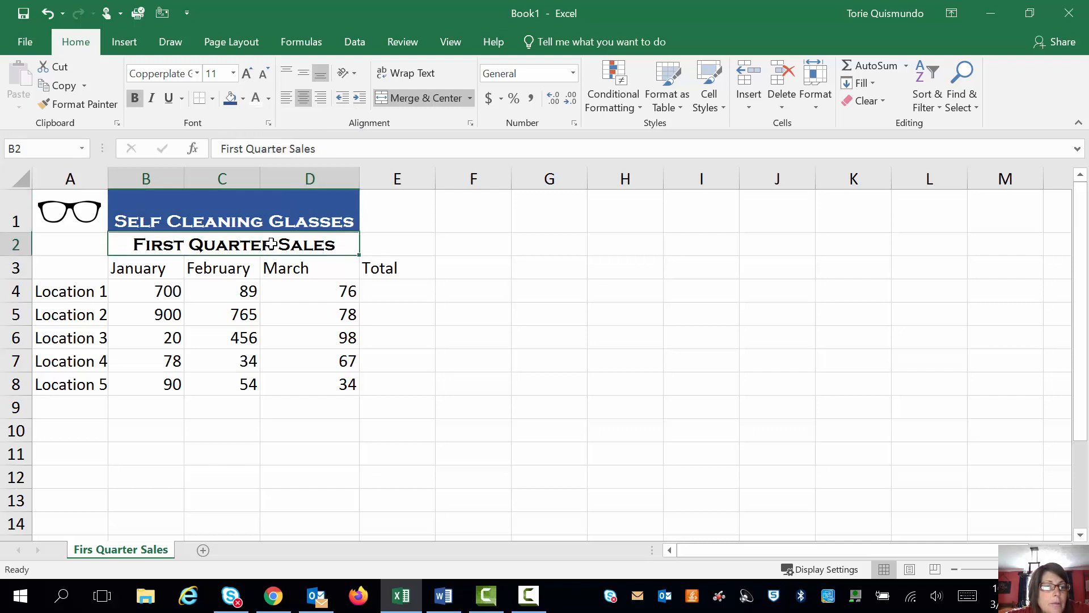
{"action": "left_click", "coordinate": [257, 101]}
{"action": "left_click", "coordinate": [242, 99]}
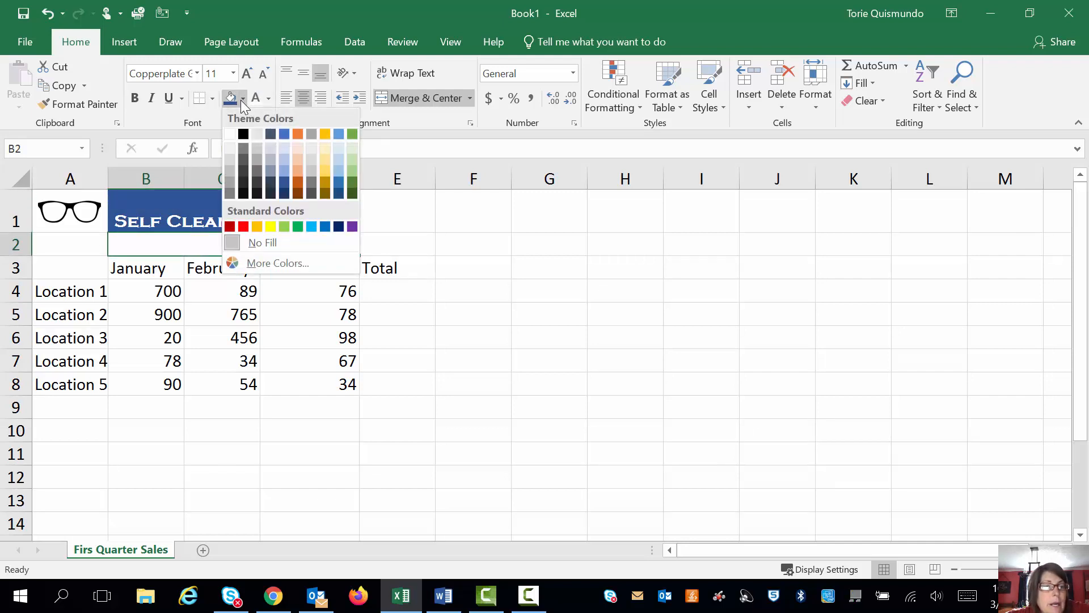
{"action": "left_click", "coordinate": [268, 169]}
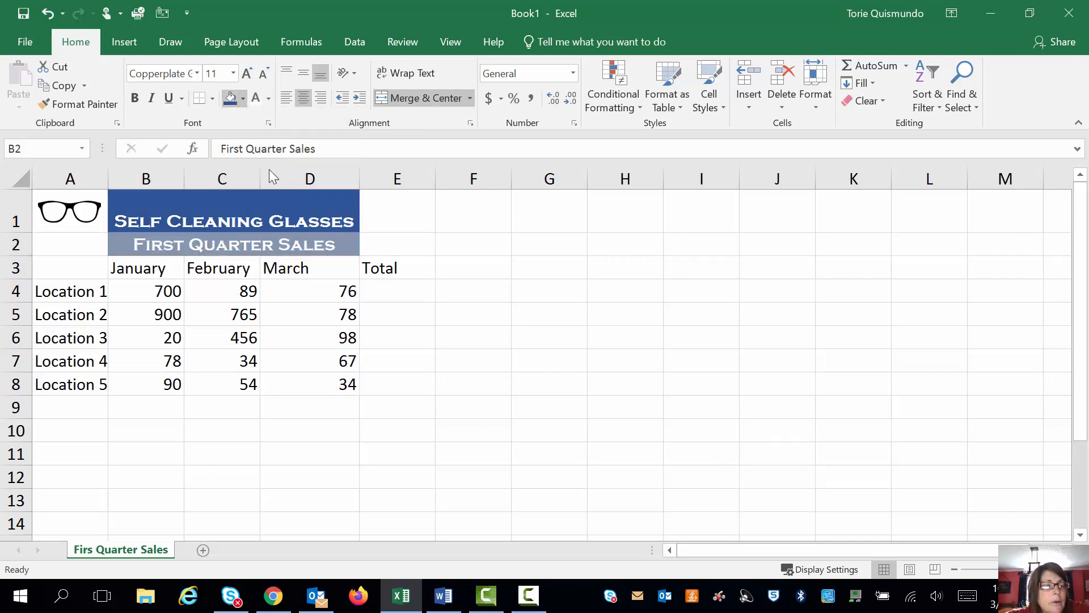
{"action": "left_click", "coordinate": [459, 346]}
- Duplicate the glasses picture into column E beside the titles and lower the original in column A to a matching height
{"action": "left_click", "coordinate": [61, 210]}
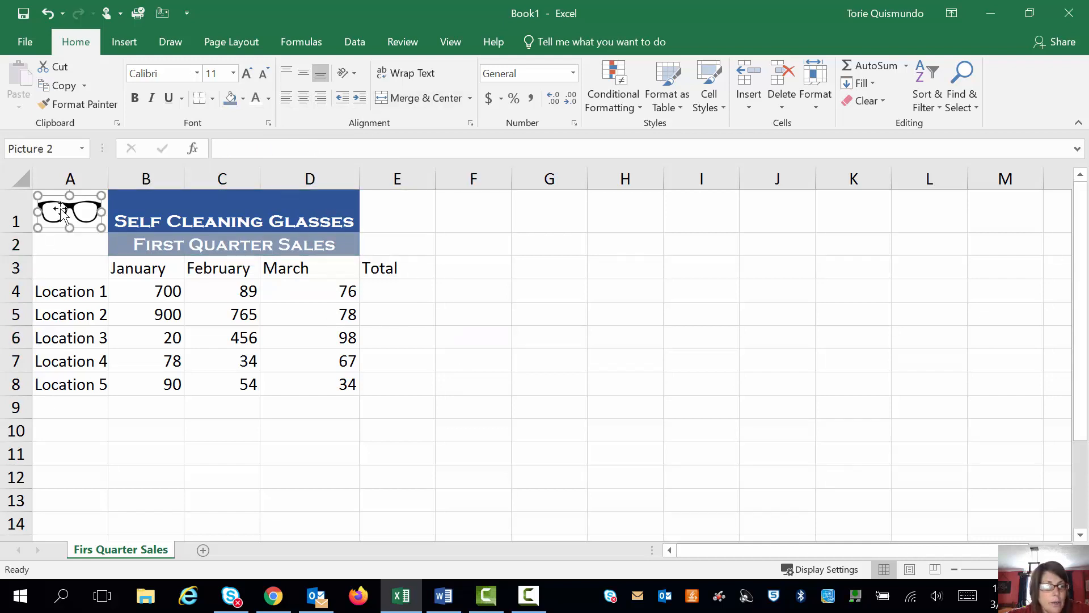
{"action": "key", "text": "ctrl+c"}
{"action": "key", "text": "ctrl+v"}
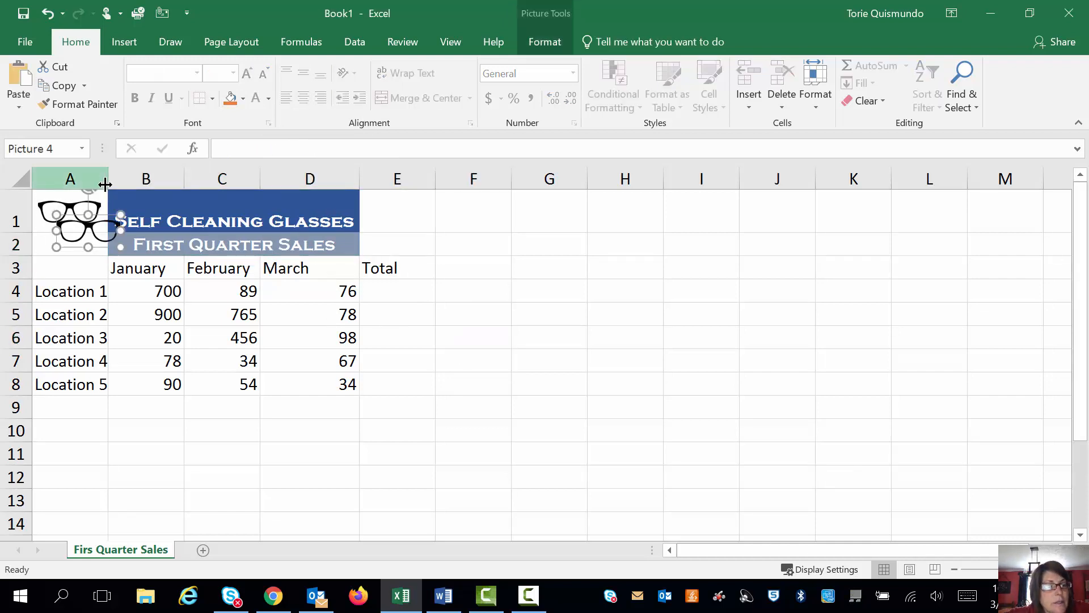
{"action": "left_click_drag", "start_coordinate": [112, 213], "coordinate": [411, 216]}
{"action": "left_click", "coordinate": [86, 232]}
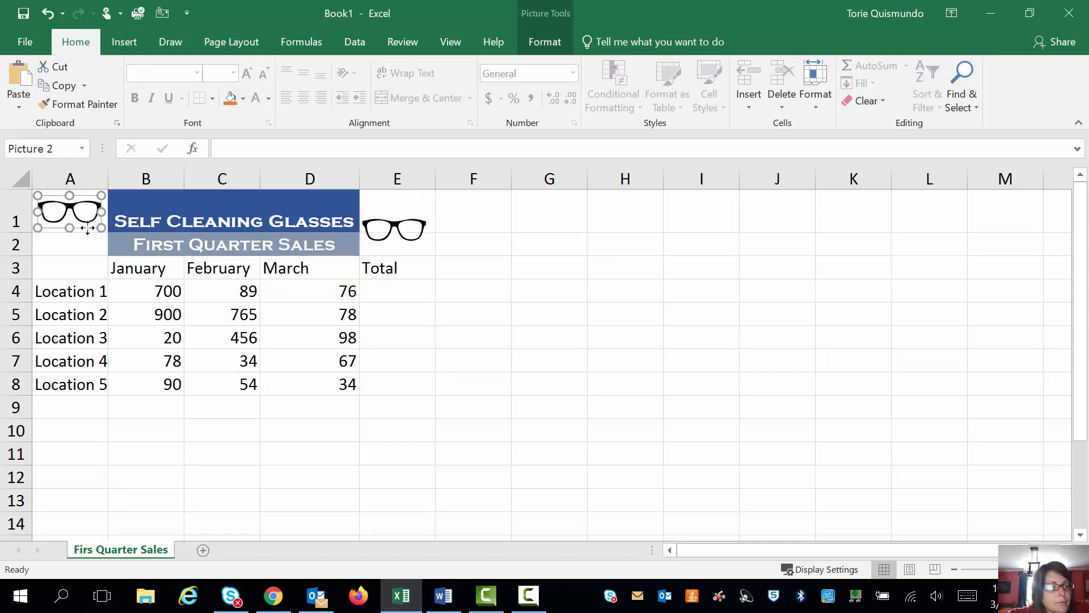
{"action": "left_click_drag", "start_coordinate": [84, 238], "coordinate": [85, 254]}
{"action": "left_click", "coordinate": [652, 436]}
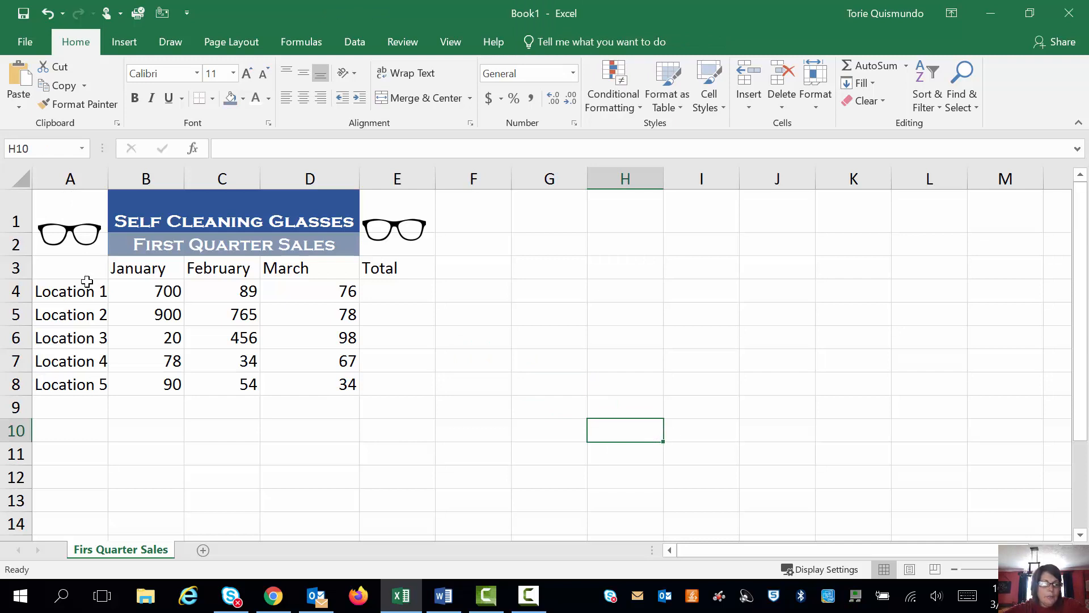
- Fill the location label cells A3:A8 and the header cells B3:E3 with light blue-gray
{"action": "left_click_drag", "start_coordinate": [80, 267], "coordinate": [77, 377]}
{"action": "left_click", "coordinate": [242, 98]}
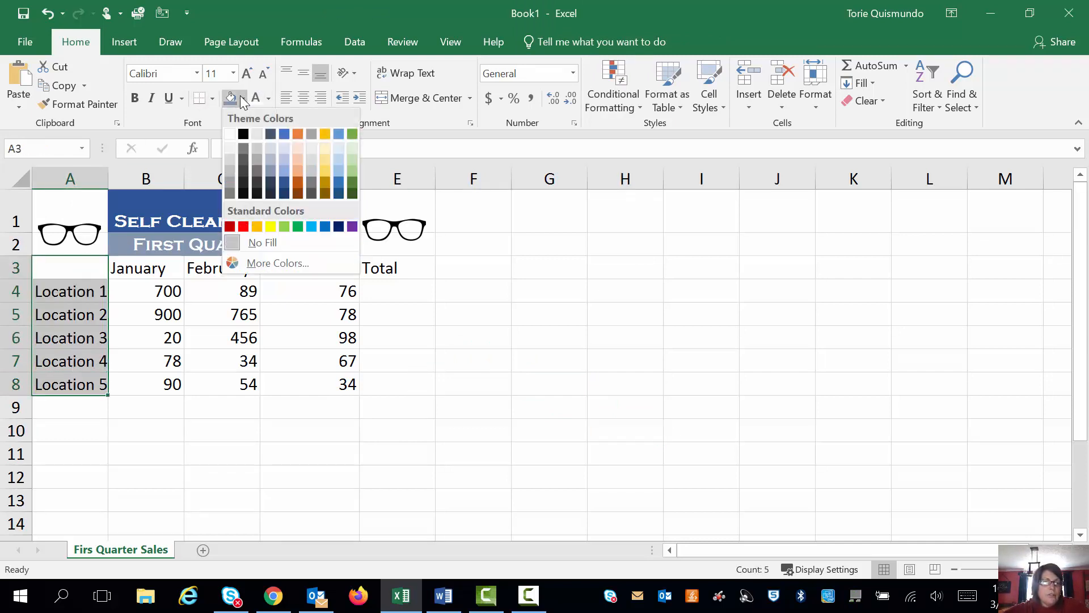
{"action": "left_click", "coordinate": [268, 160]}
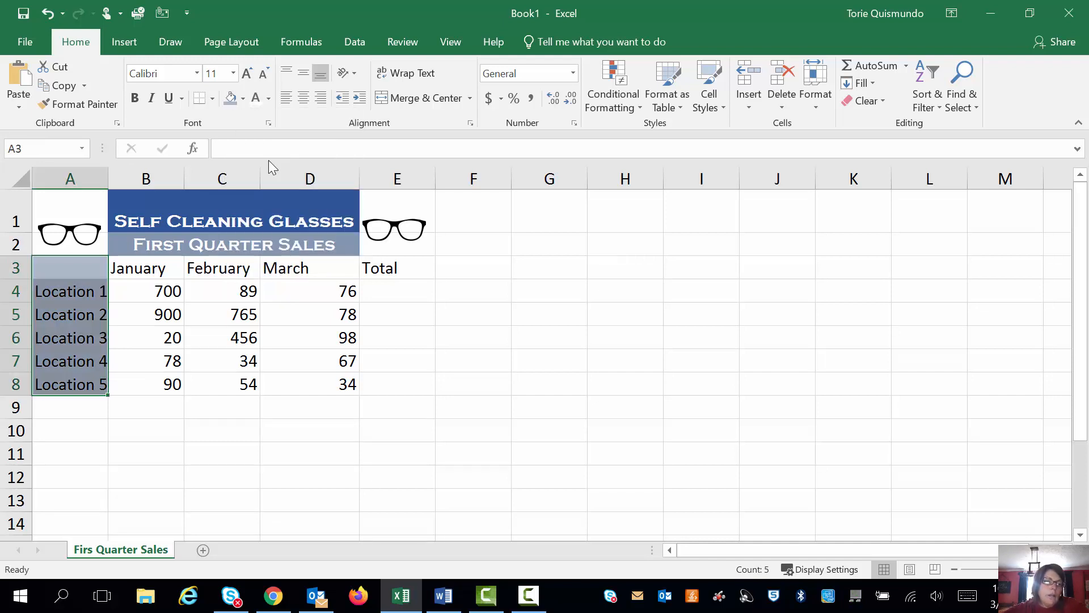
{"action": "left_click_drag", "start_coordinate": [149, 272], "coordinate": [379, 271]}
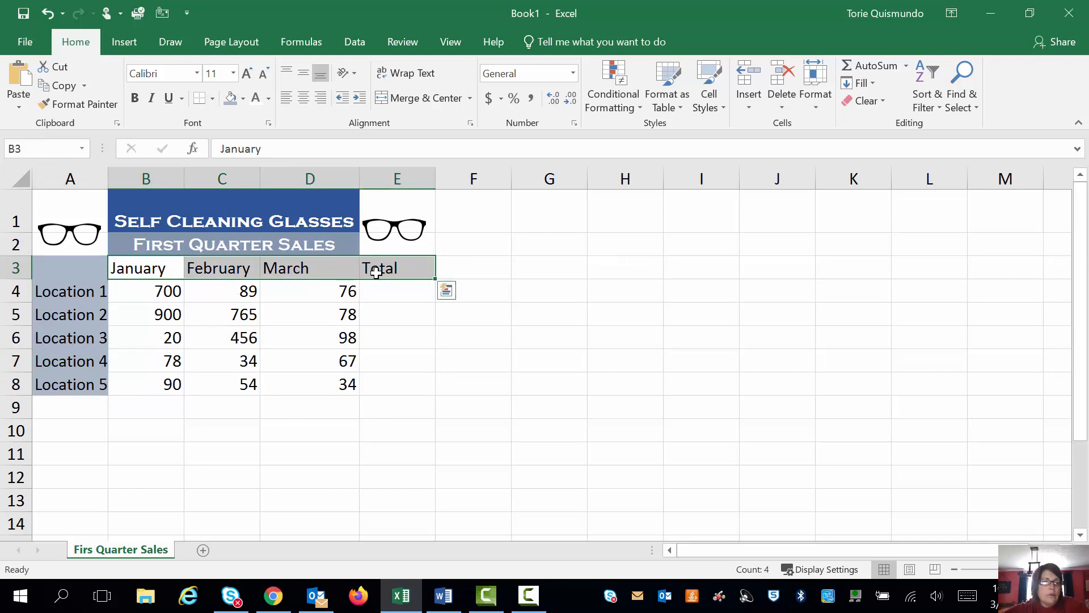
{"action": "left_click", "coordinate": [242, 98]}
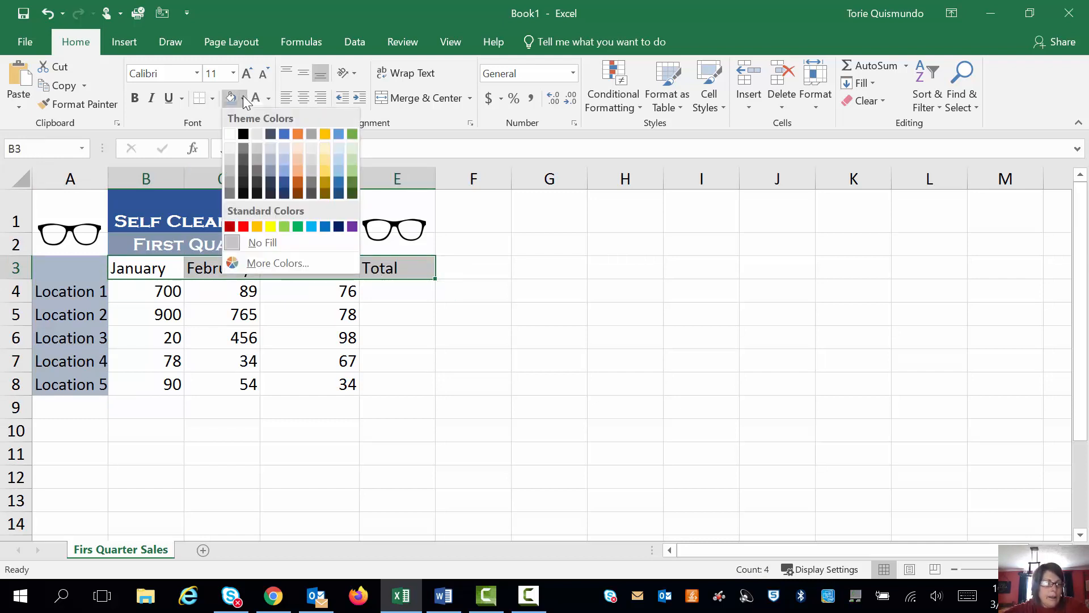
{"action": "left_click", "coordinate": [269, 160]}
- Examine the Cell Borders and Fill Color requirements in the Word assignment, and return to Excel
{"action": "left_click", "coordinate": [443, 595]}
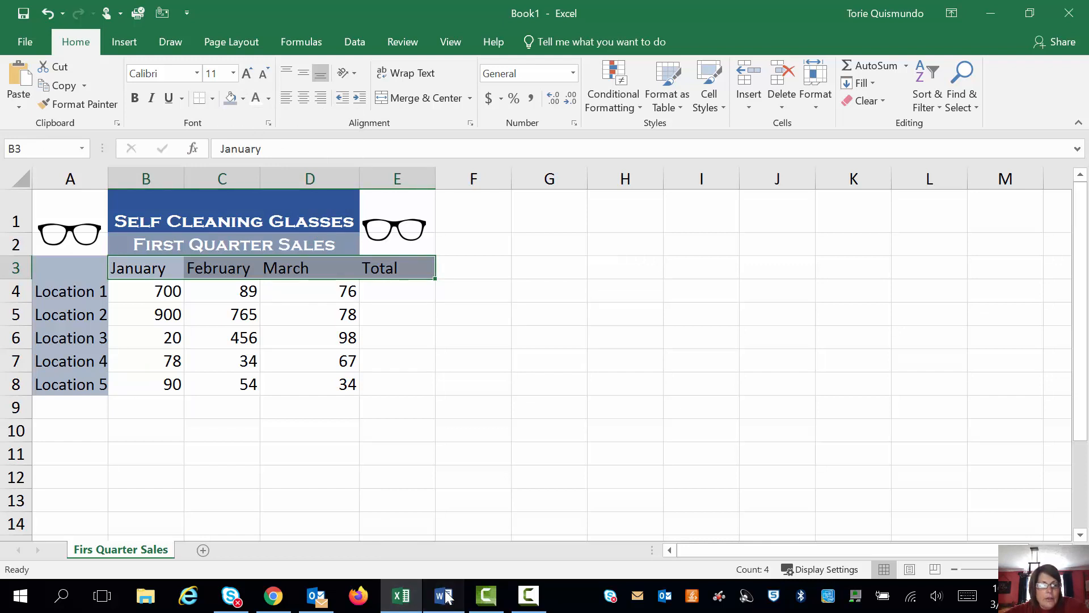
{"action": "left_click", "coordinate": [406, 326]}
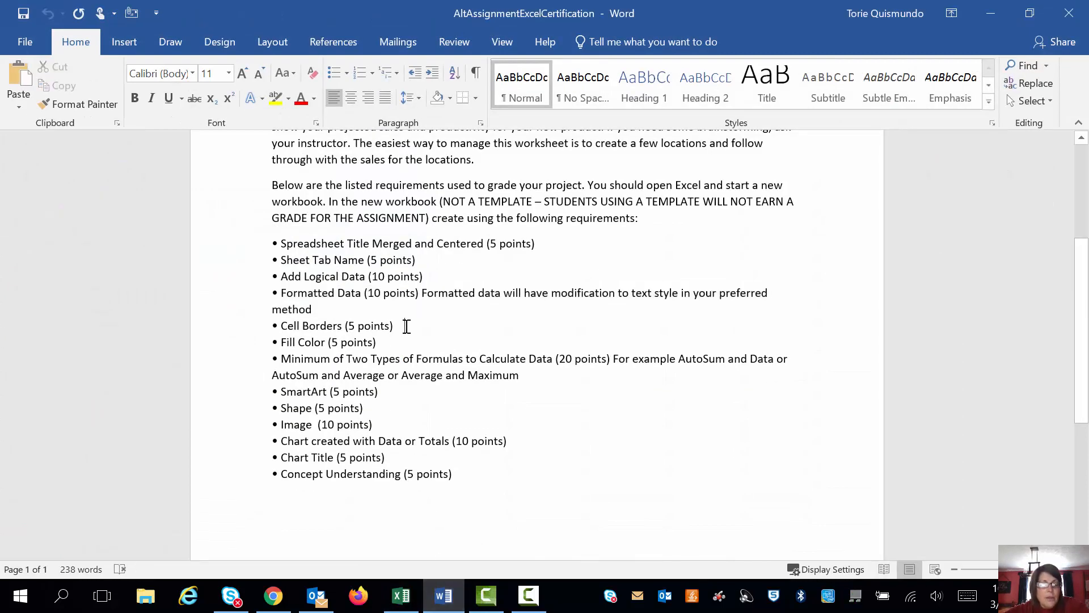
{"action": "left_click_drag", "start_coordinate": [391, 328], "coordinate": [281, 327]}
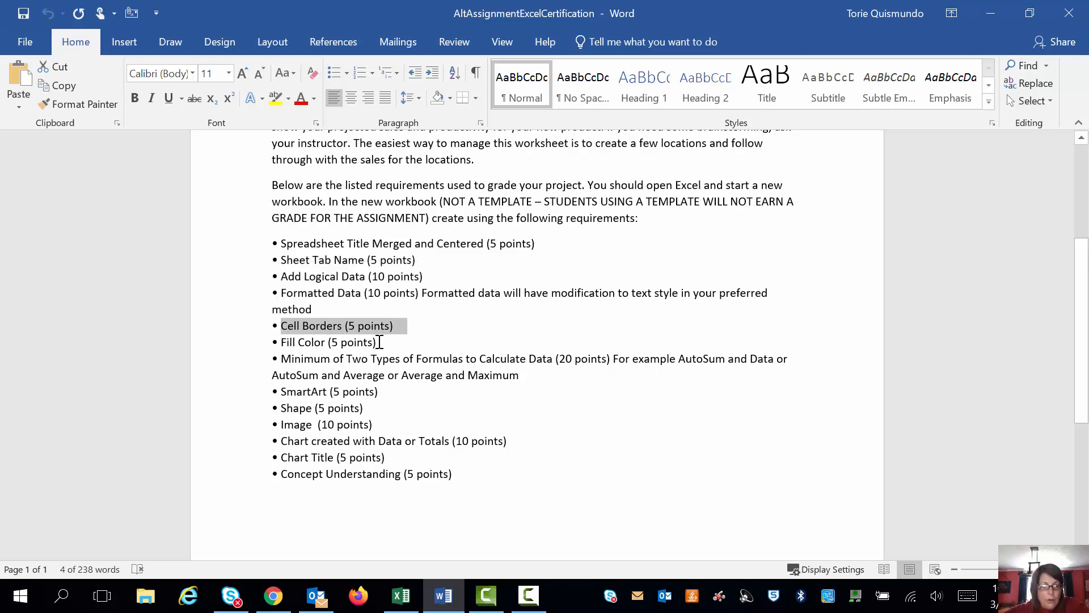
{"action": "left_click_drag", "start_coordinate": [377, 342], "coordinate": [260, 351]}
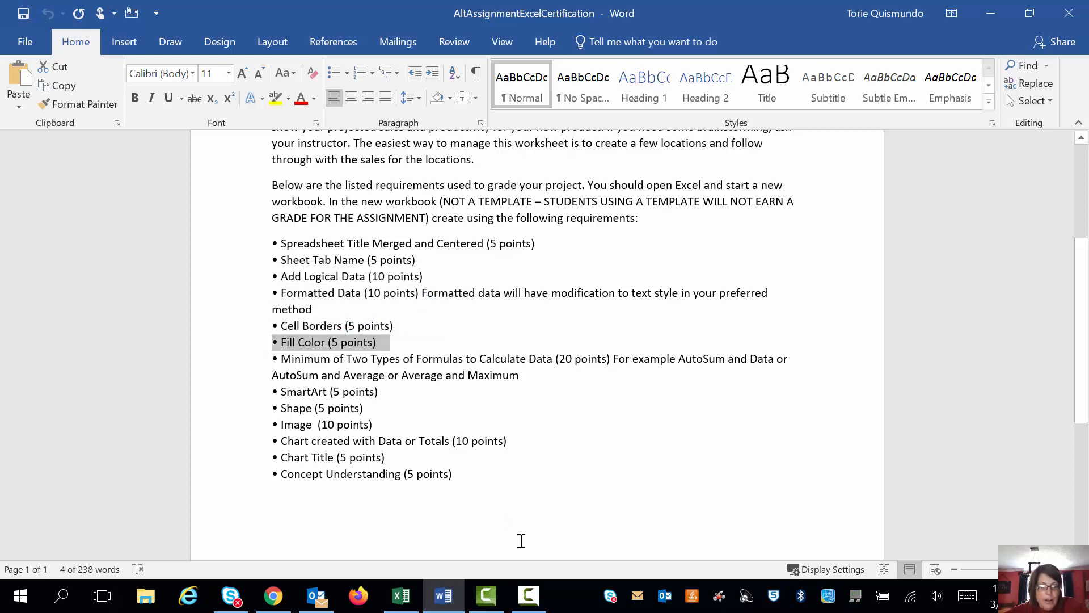
{"action": "left_click", "coordinate": [401, 595]}
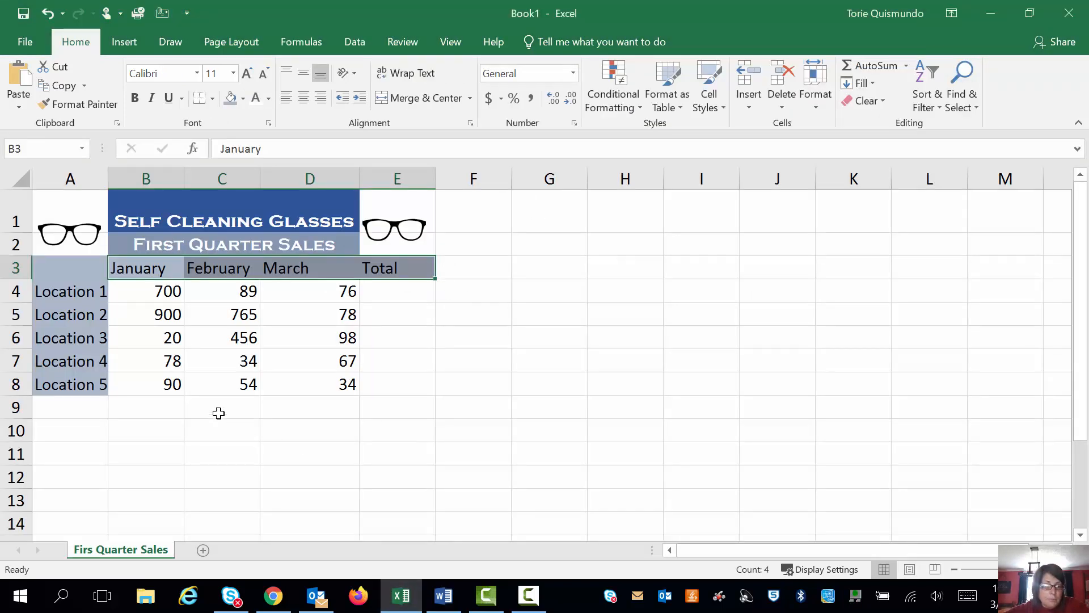
- Apply All Borders to the sales table in cells A3:E8
{"action": "left_click", "coordinate": [233, 436]}
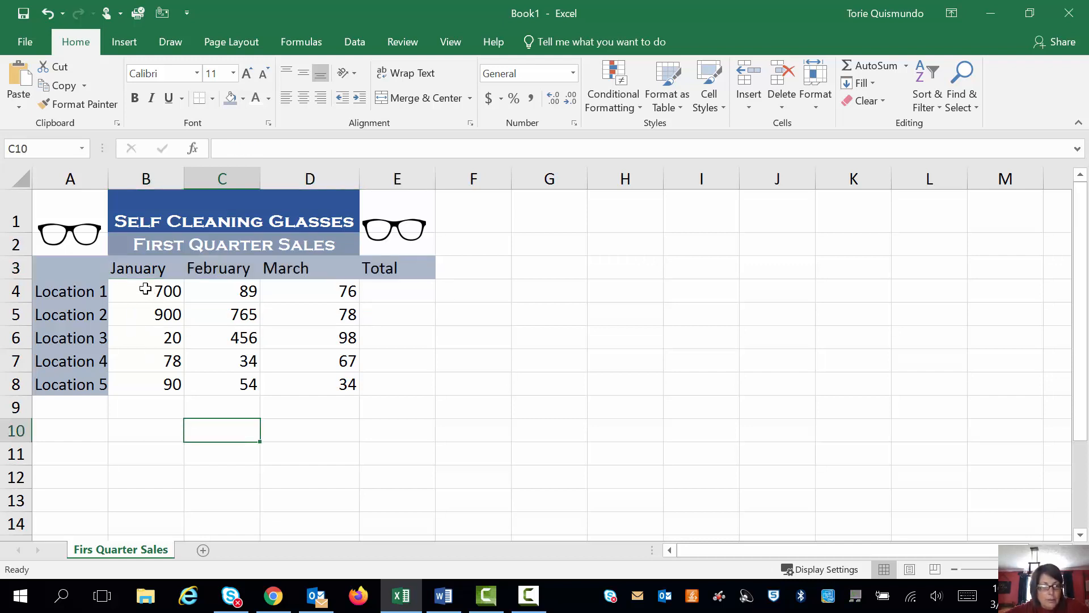
{"action": "left_click_drag", "start_coordinate": [67, 266], "coordinate": [427, 394]}
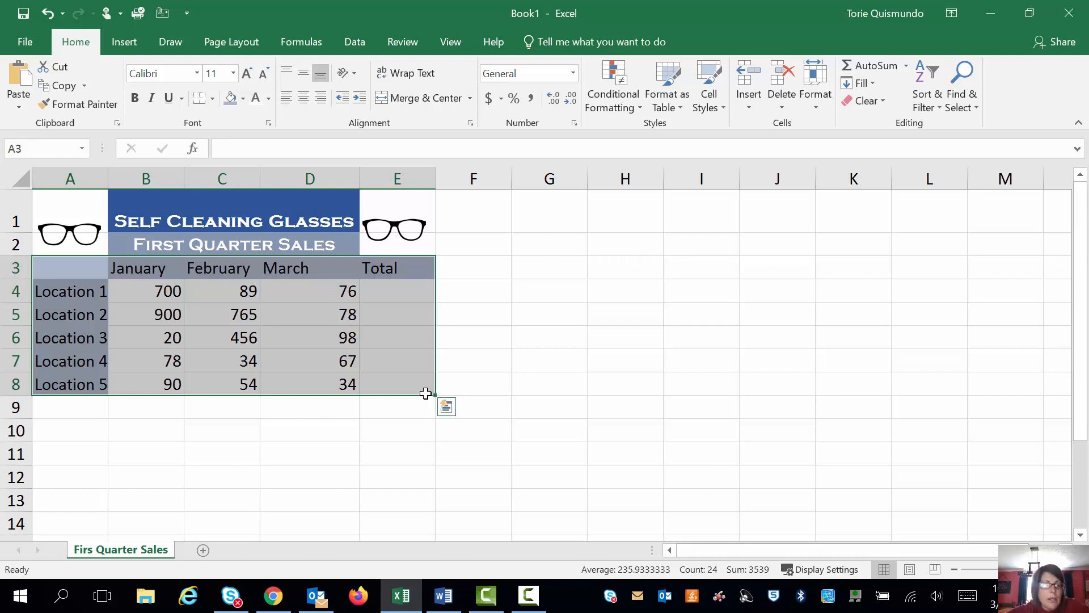
{"action": "left_click", "coordinate": [212, 99]}
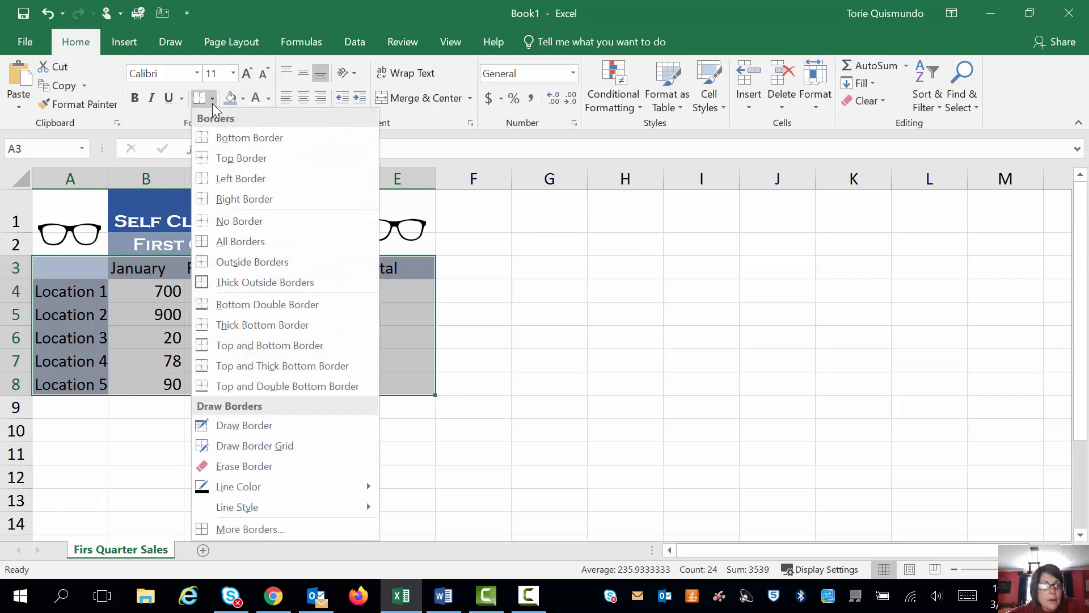
{"action": "left_click", "coordinate": [243, 240]}
- Apply Thick Outside Borders around the title area in cells A1:E2
{"action": "left_click_drag", "start_coordinate": [92, 201], "coordinate": [399, 245]}
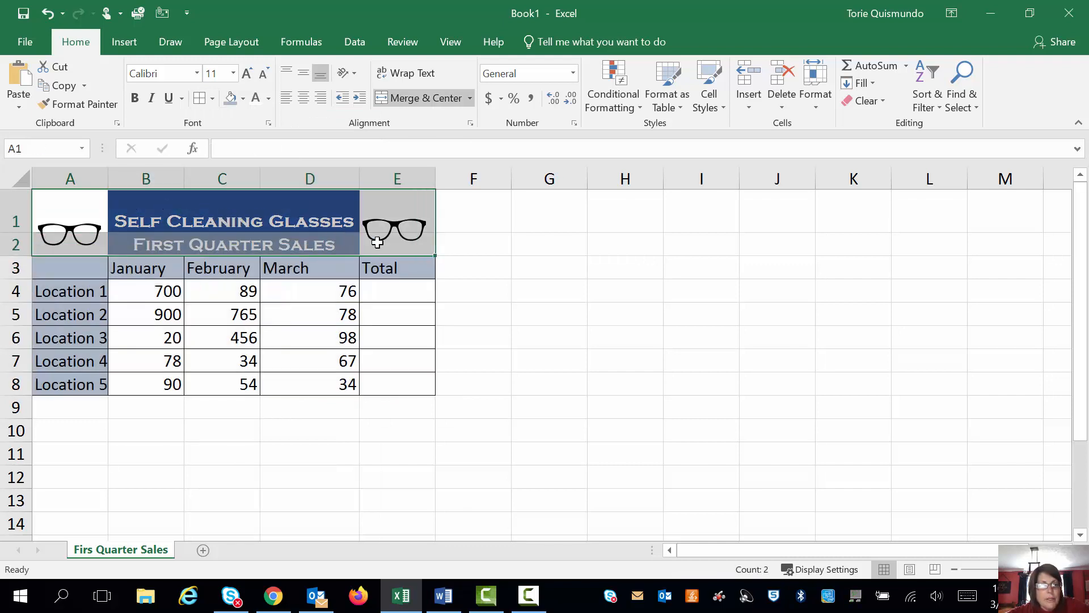
{"action": "left_click", "coordinate": [212, 98]}
{"action": "left_click", "coordinate": [248, 282]}
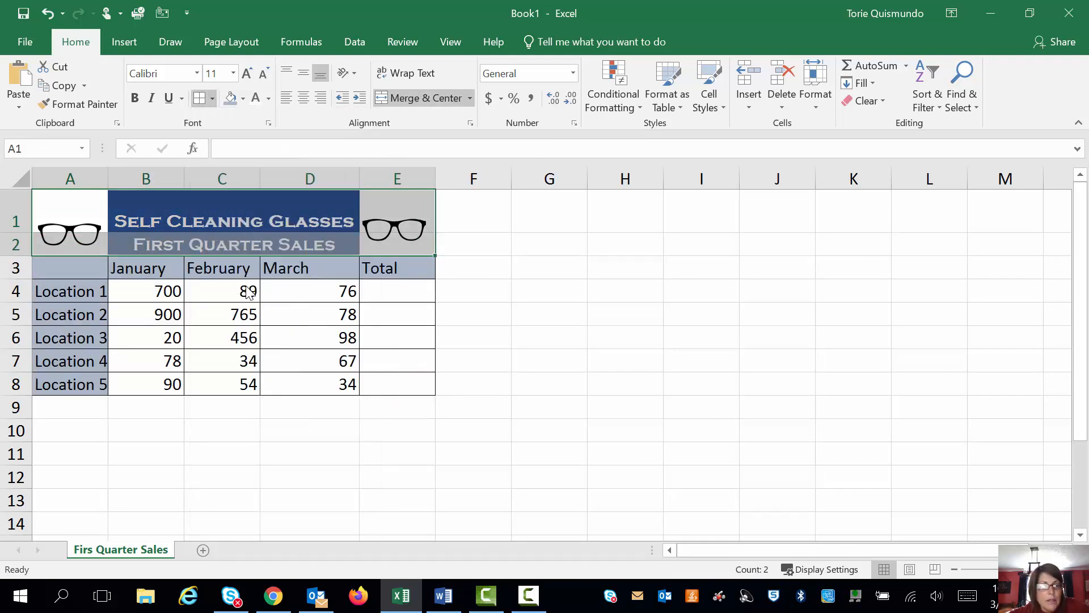
{"action": "left_click", "coordinate": [518, 336]}
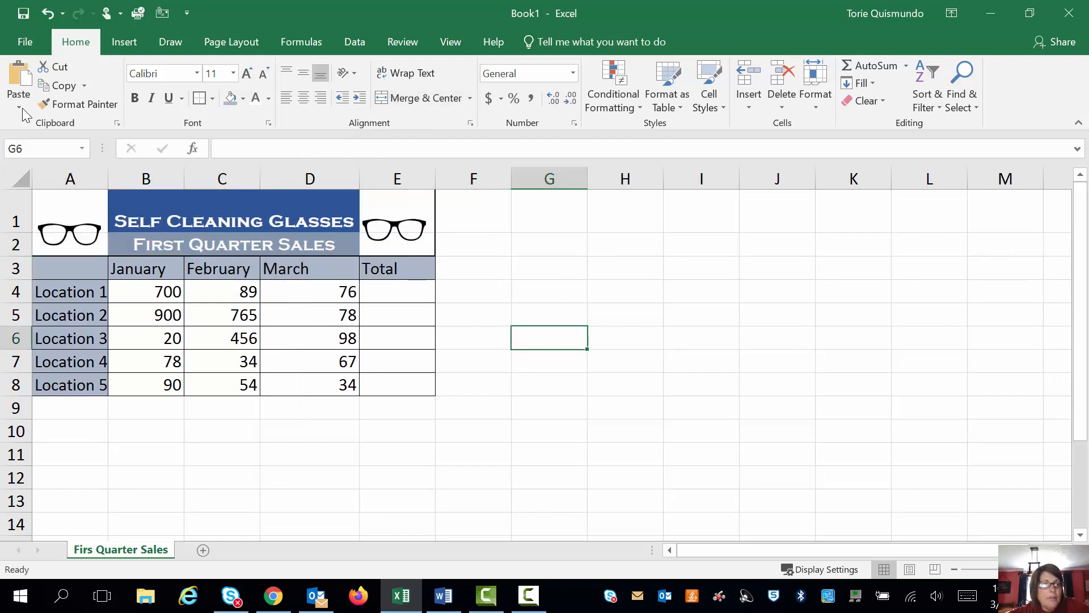
- Check the worksheet's print preview and return to the sheet
{"action": "left_click", "coordinate": [22, 43]}
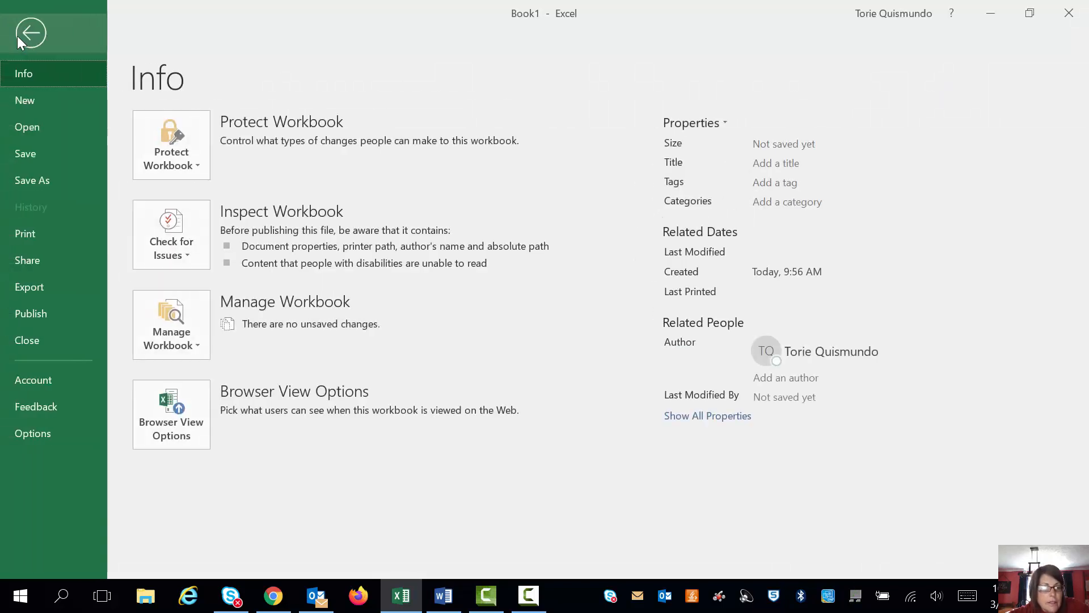
{"action": "left_click", "coordinate": [25, 234]}
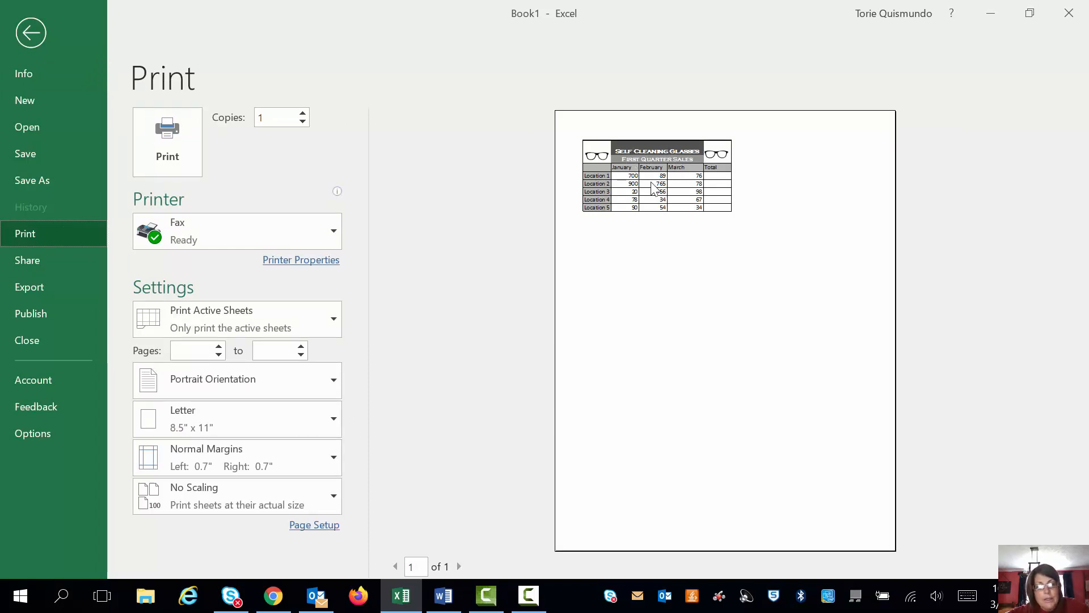
{"action": "left_click", "coordinate": [31, 32]}
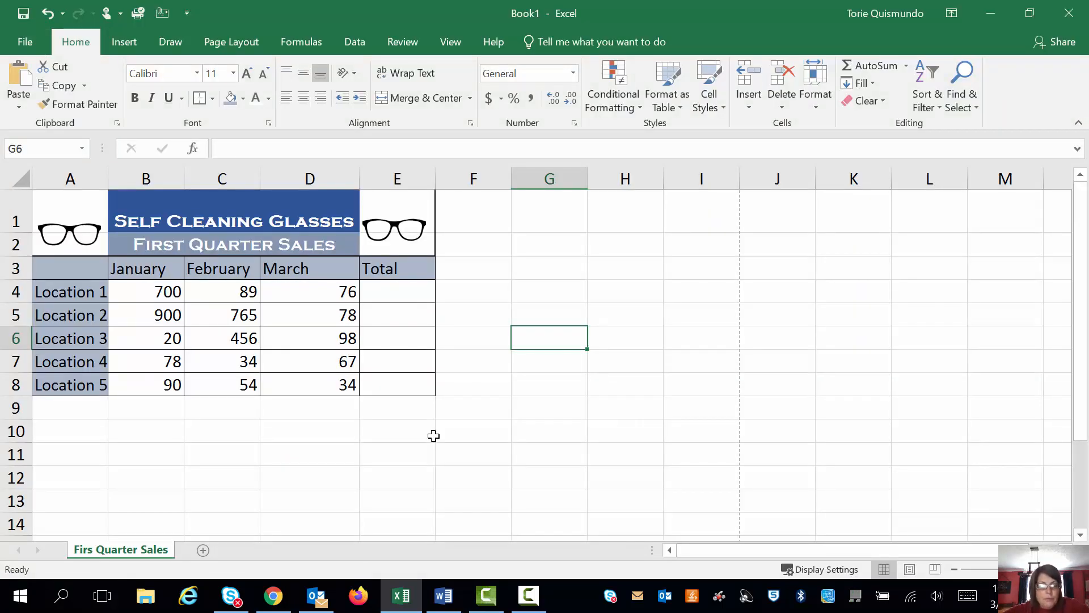
- Examine the two-types-of-formulas requirement in the Word assignment, and return to Excel
{"action": "left_click", "coordinate": [443, 595]}
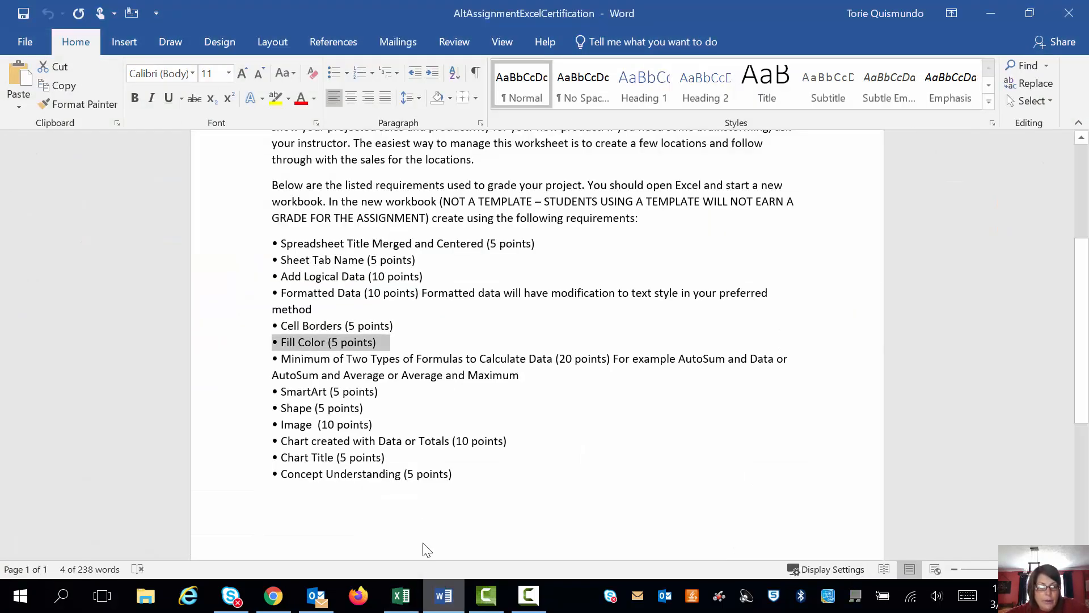
{"action": "left_click", "coordinate": [324, 370]}
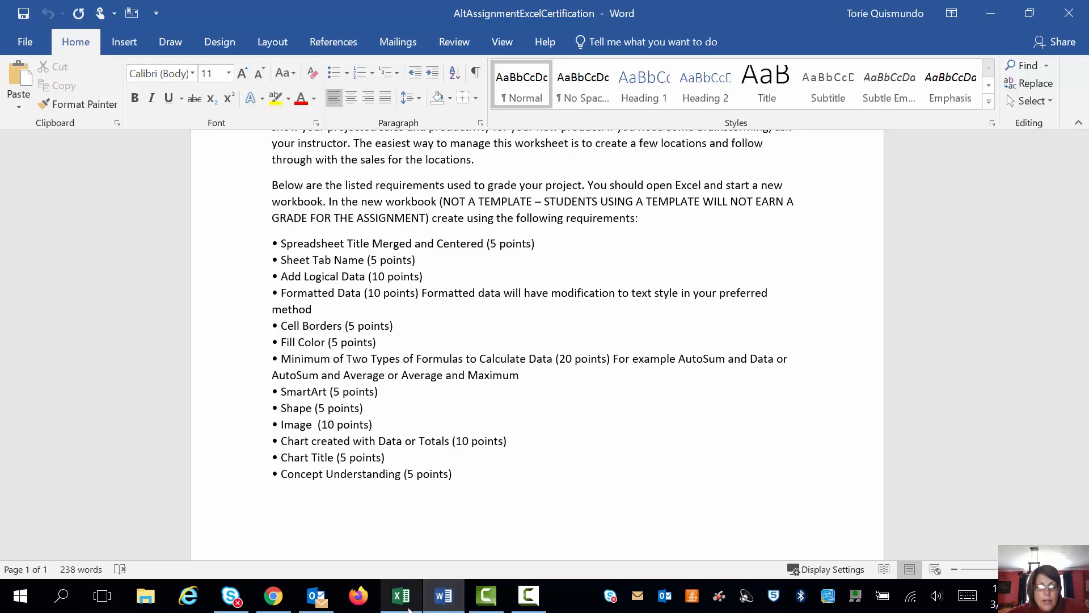
{"action": "mouse_move", "coordinate": [408, 608]}
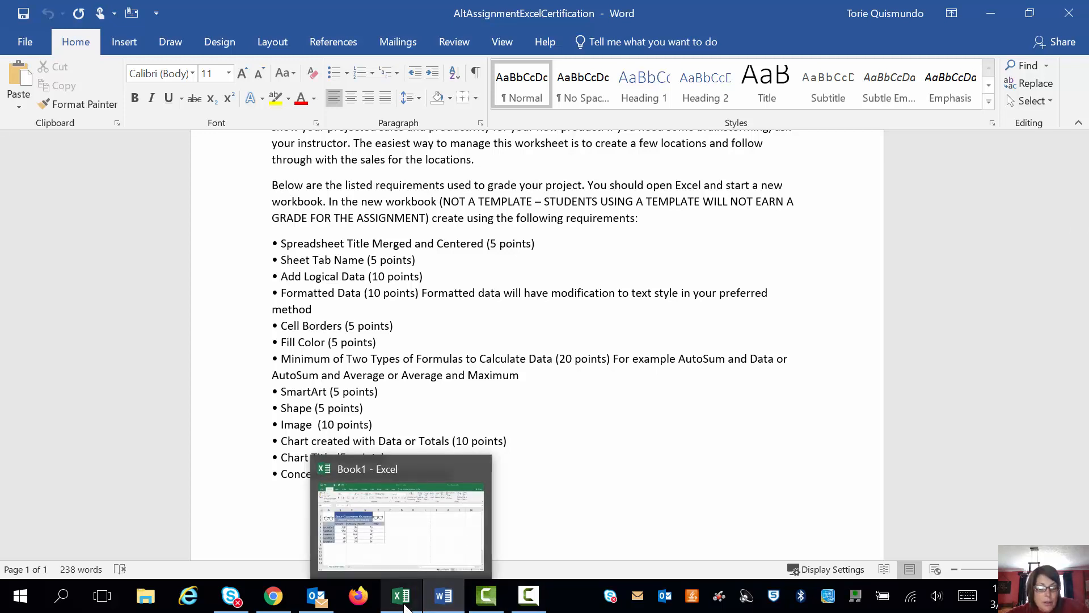
{"action": "left_click", "coordinate": [406, 607]}
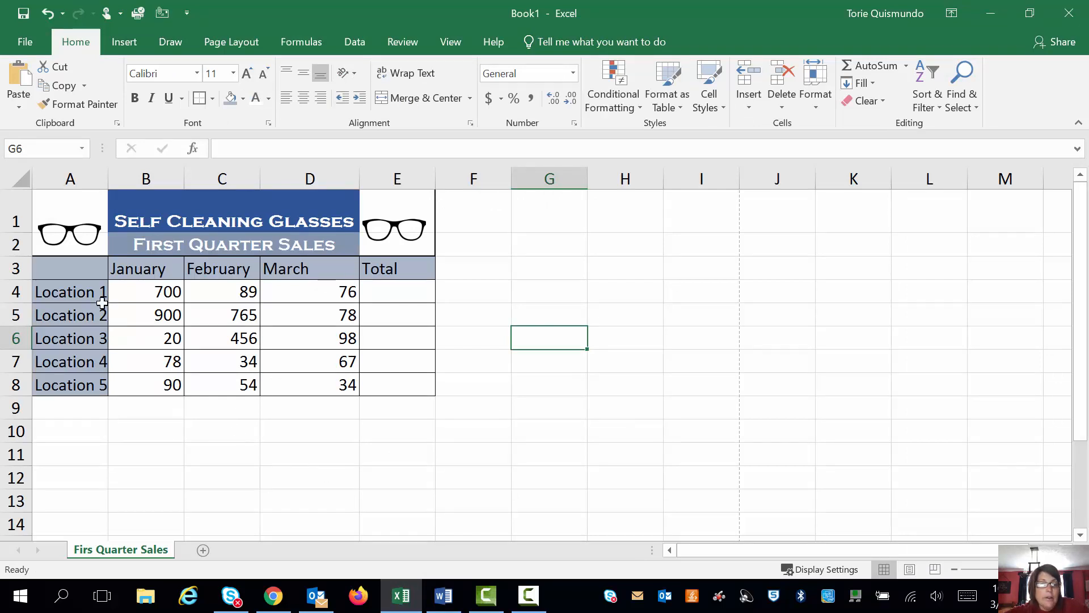
- Use AutoSum to fill the Total column E4:E8 with each location's January to March sales
{"action": "left_click_drag", "start_coordinate": [142, 293], "coordinate": [428, 386]}
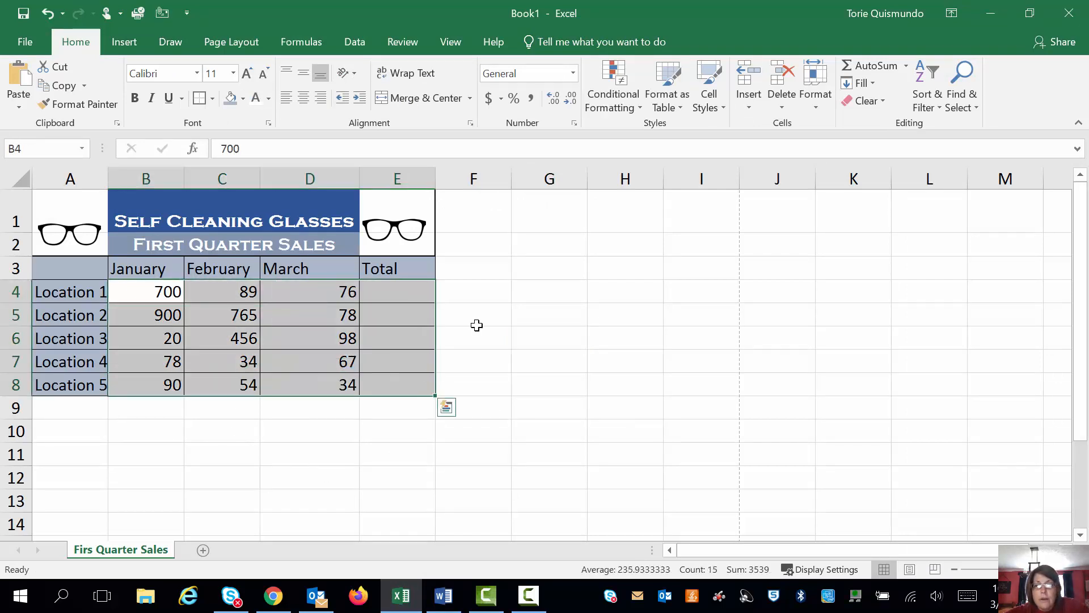
{"action": "left_click", "coordinate": [853, 67]}
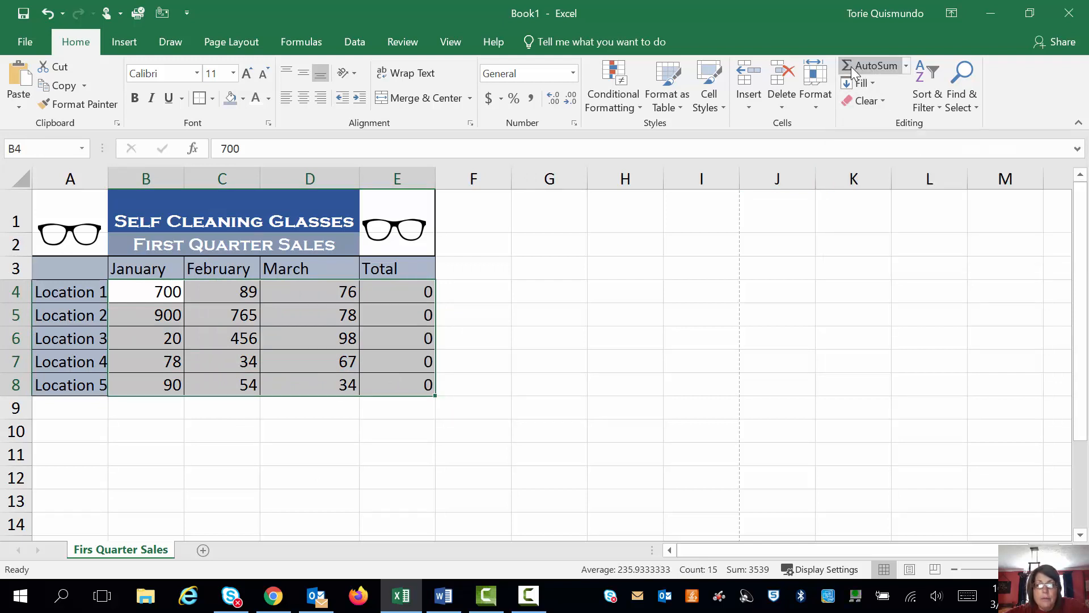
{"action": "left_click", "coordinate": [608, 425]}
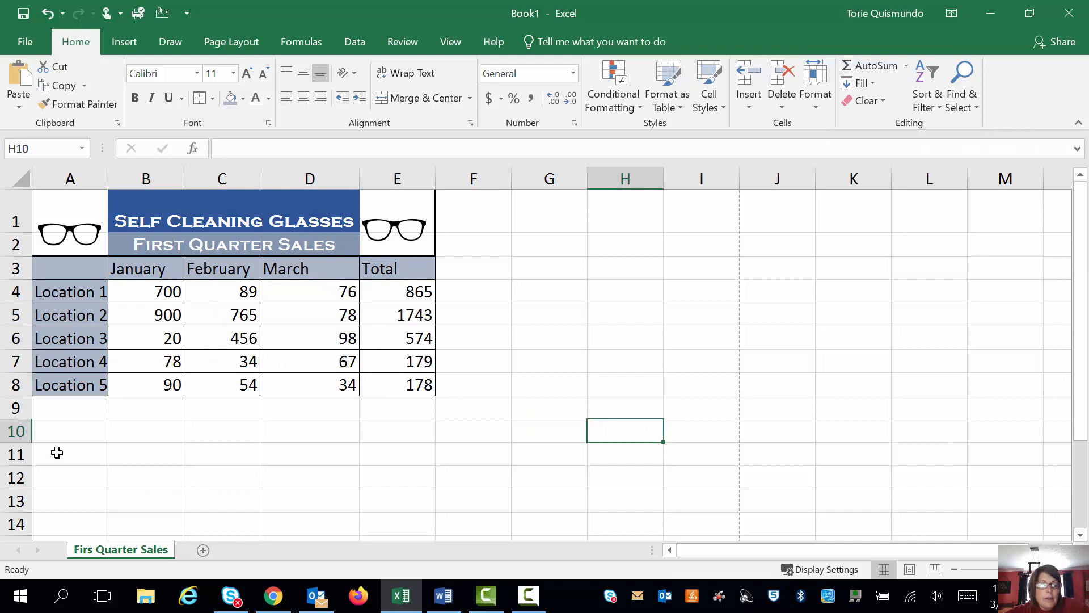
- Enter the label "MAX:" in cell A10 below the sales table
{"action": "scroll", "coordinate": [55, 439], "scroll_direction": "down", "scroll_amount": 1}
{"action": "scroll", "coordinate": [56, 441], "scroll_direction": "down", "scroll_amount": 2}
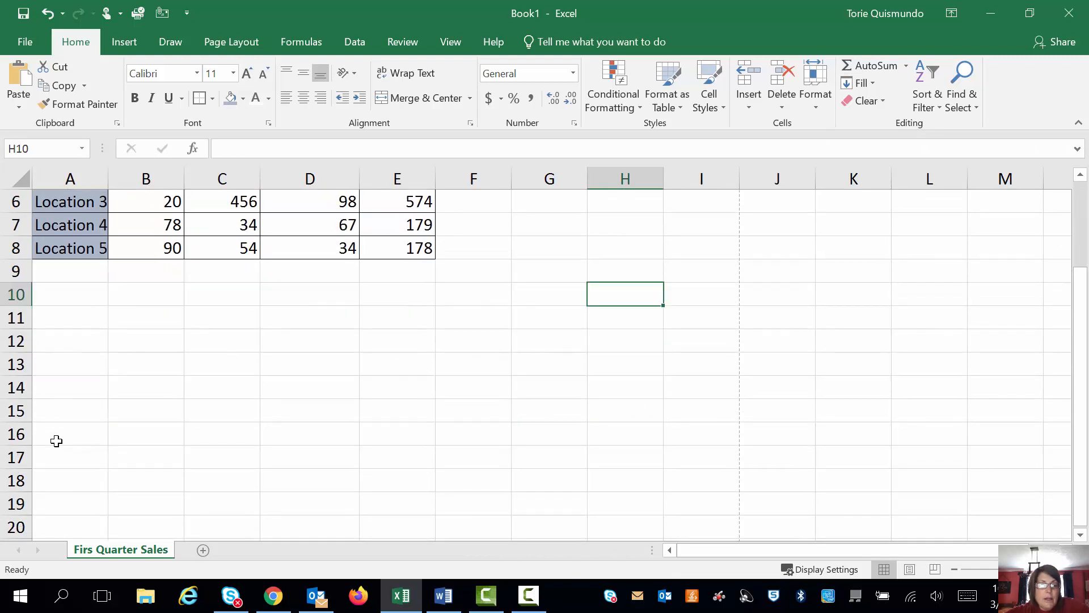
{"action": "left_click", "coordinate": [56, 296]}
{"action": "type", "text": "Ma"}
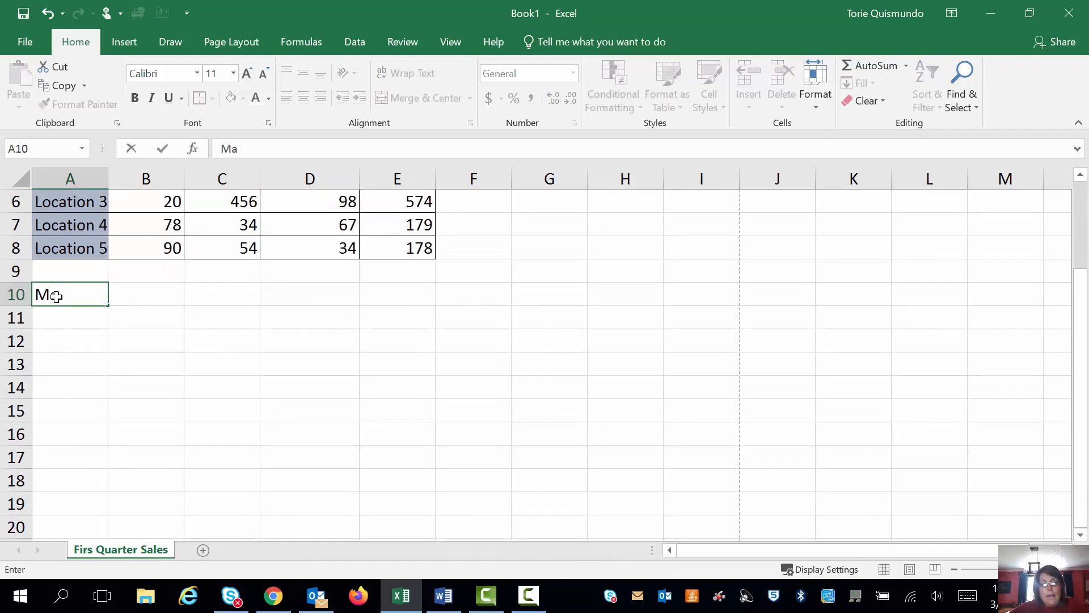
{"action": "key", "text": "BackSpace"}
{"action": "key", "text": "BackSpace"}
{"action": "type", "text": "AX"}
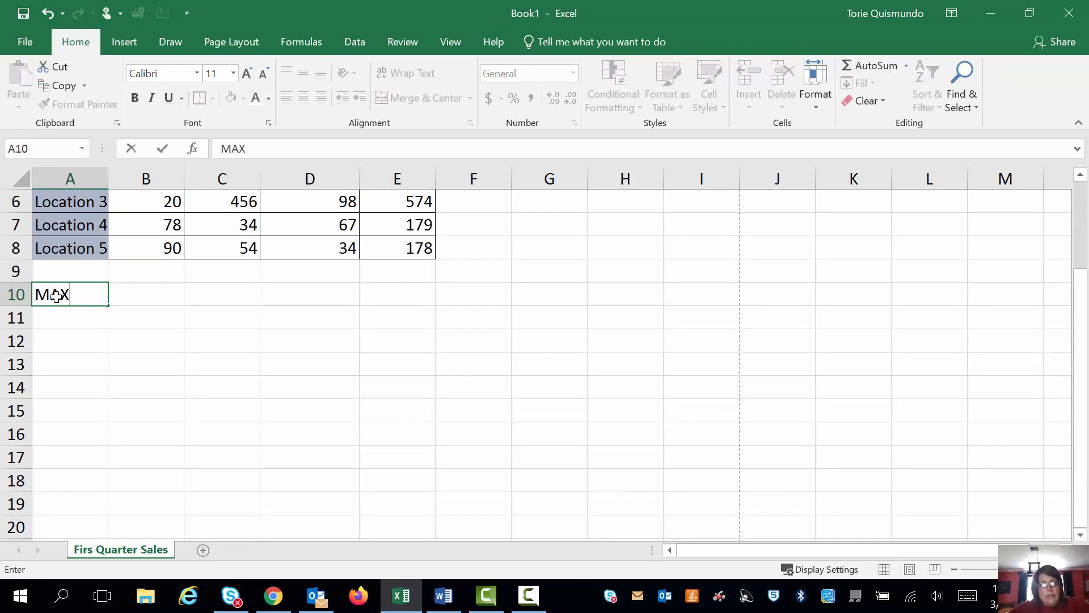
{"action": "type", "text": ":"}
{"action": "key", "text": "Return"}
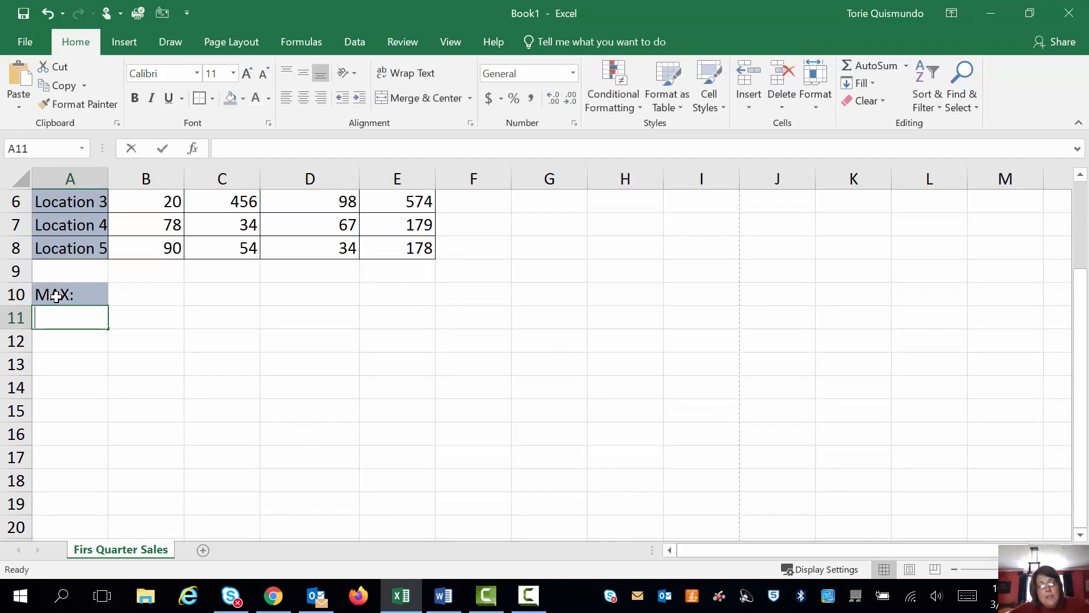
- Enter the labels "MIN:" in cell A11 and "Average:" in cell A12
{"action": "type", "text": "MIN"}
{"action": "key", "text": "Return"}
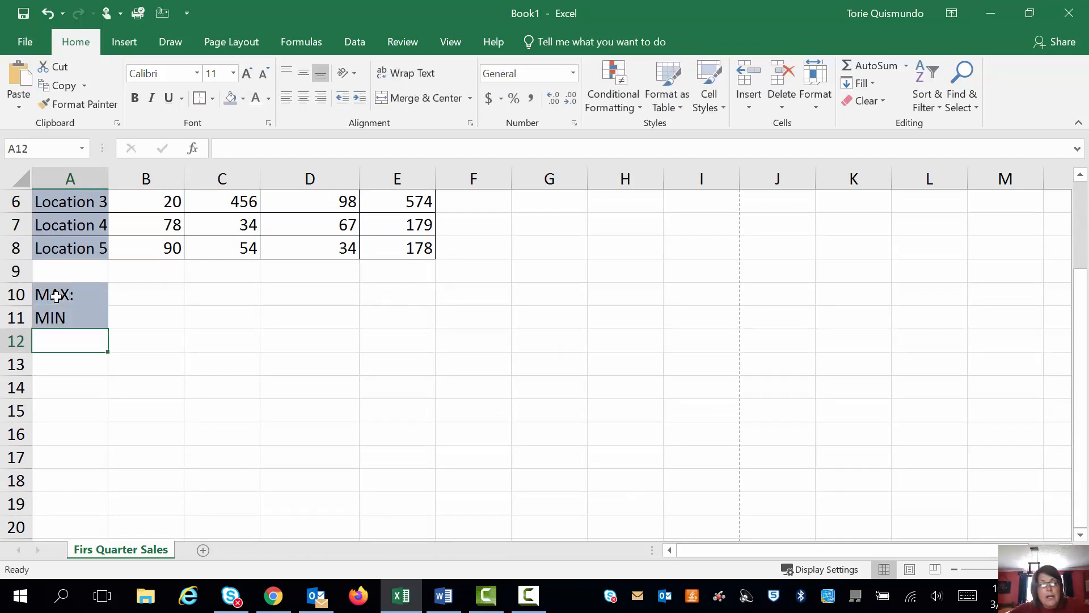
{"action": "left_click", "coordinate": [55, 312]}
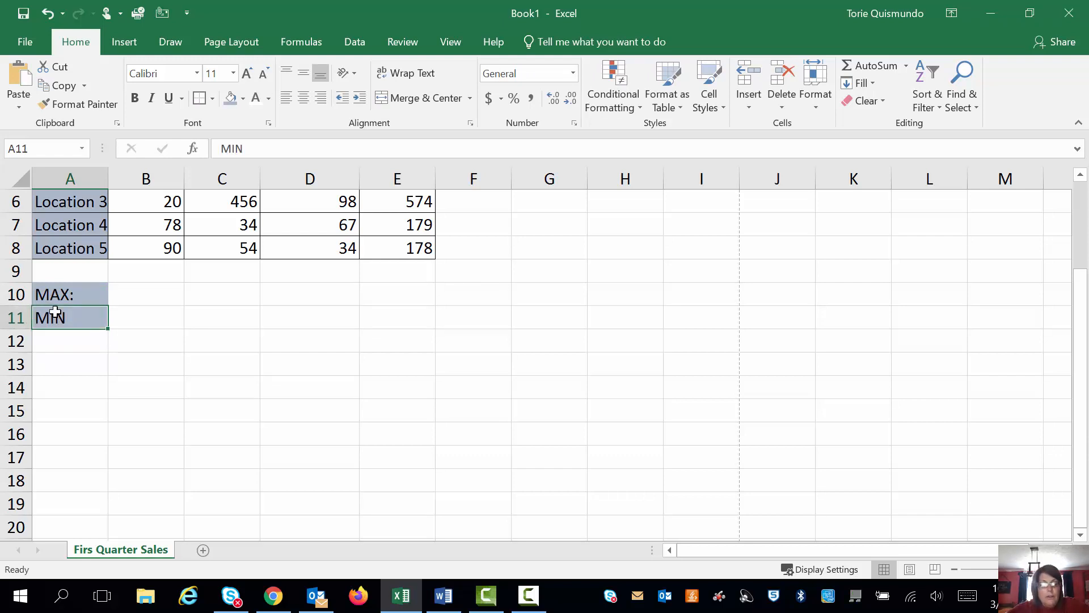
{"action": "key", "text": "F2"}
{"action": "type", "text": ":"}
{"action": "key", "text": "Return"}
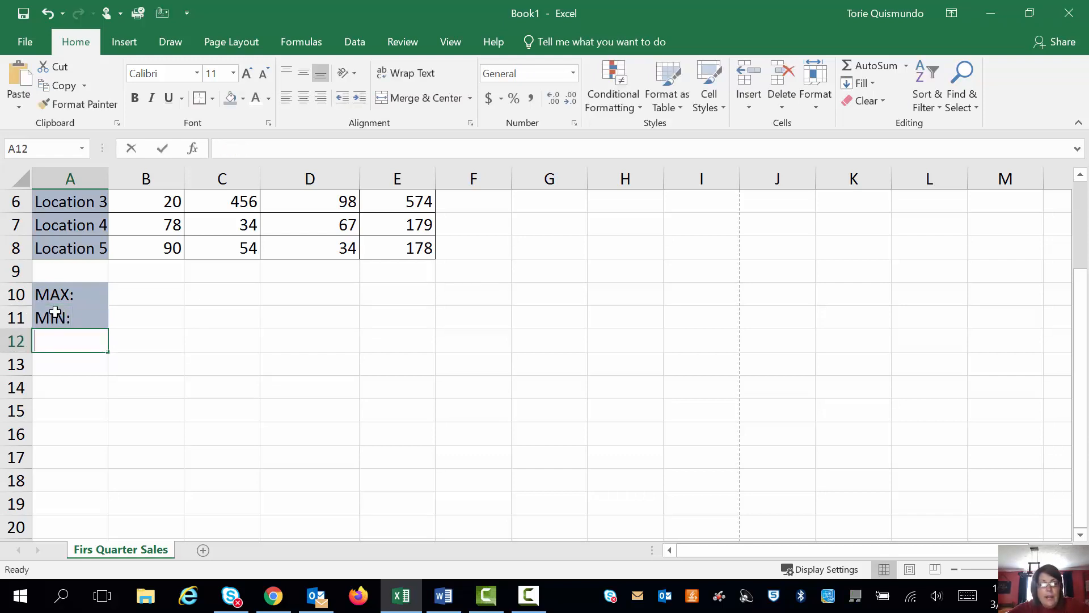
{"action": "type", "text": "Average:"}
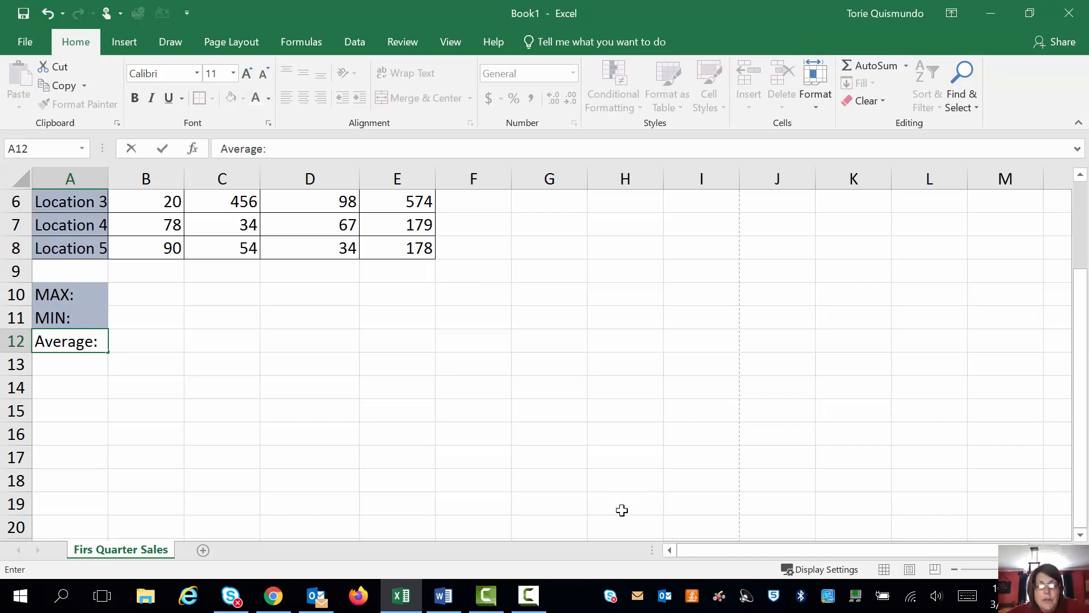
{"action": "key", "text": "Return"}
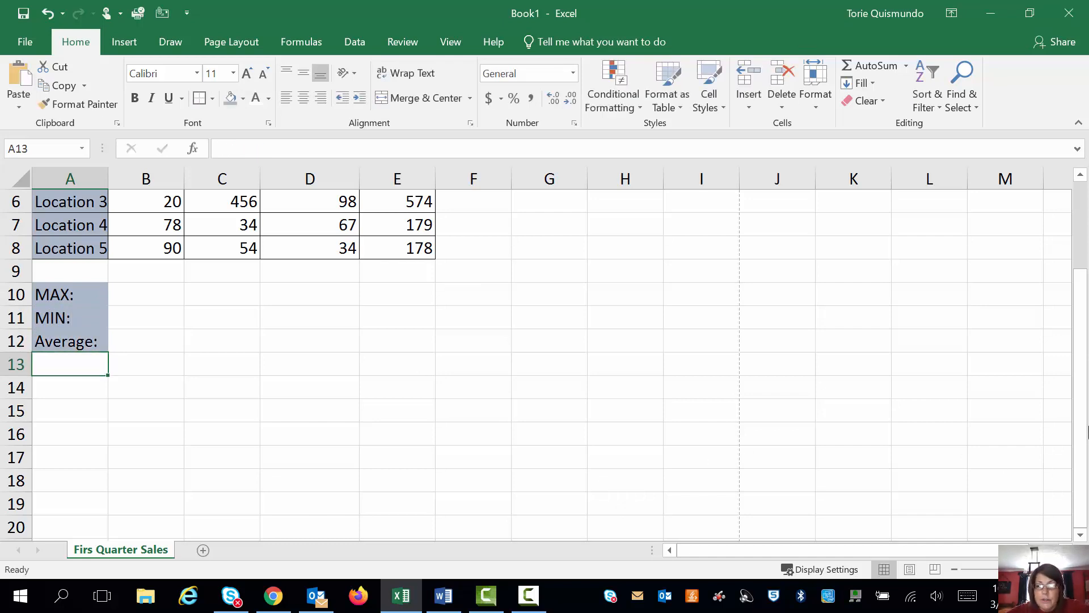
{"action": "left_click_drag", "start_coordinate": [1081, 431], "coordinate": [1079, 354]}
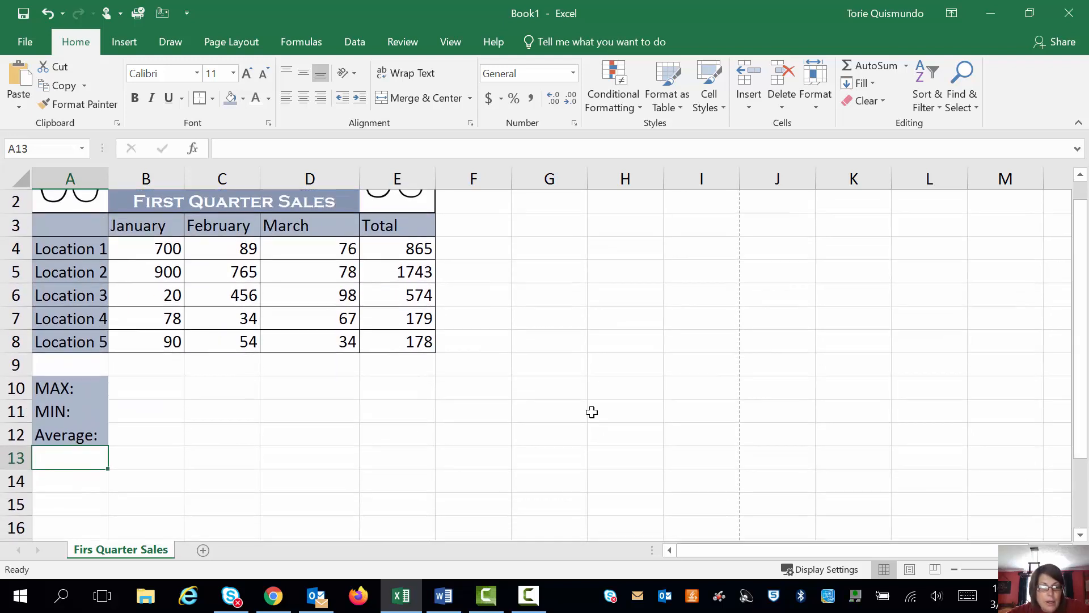
- Examine the SmartArt and Shape requirements in the Word assignment, and return to the Excel worksheet
{"action": "left_click", "coordinate": [443, 597]}
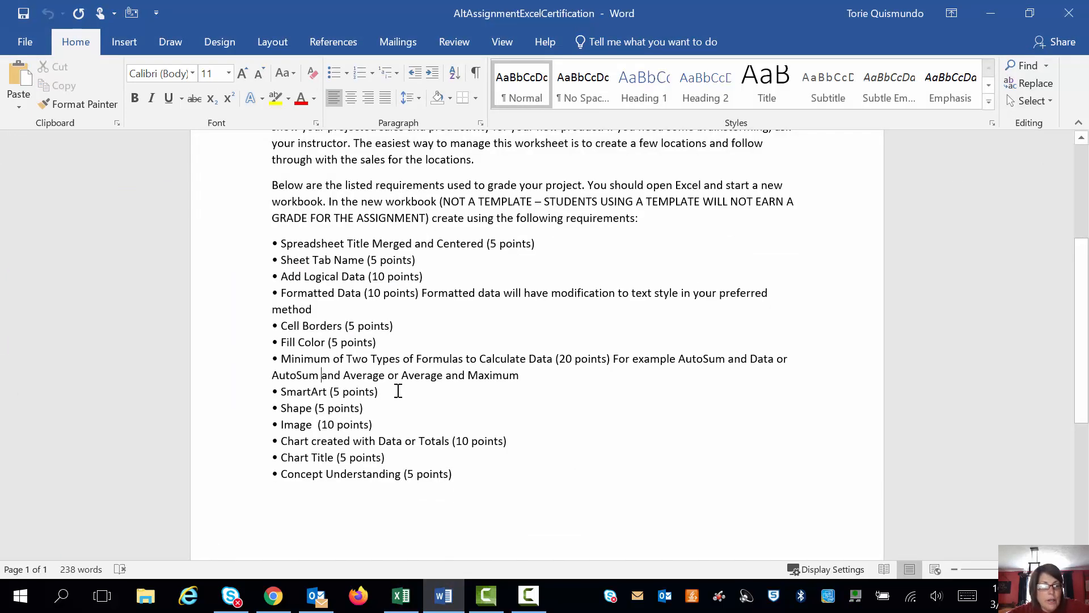
{"action": "left_click_drag", "start_coordinate": [388, 390], "coordinate": [272, 392]}
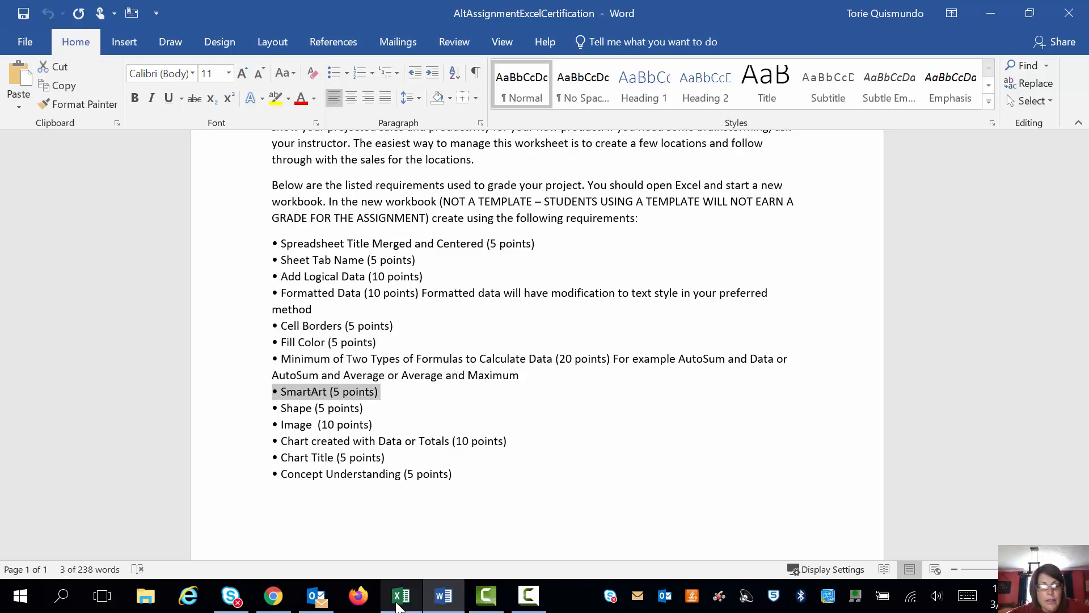
{"action": "left_click_drag", "start_coordinate": [363, 408], "coordinate": [273, 404]}
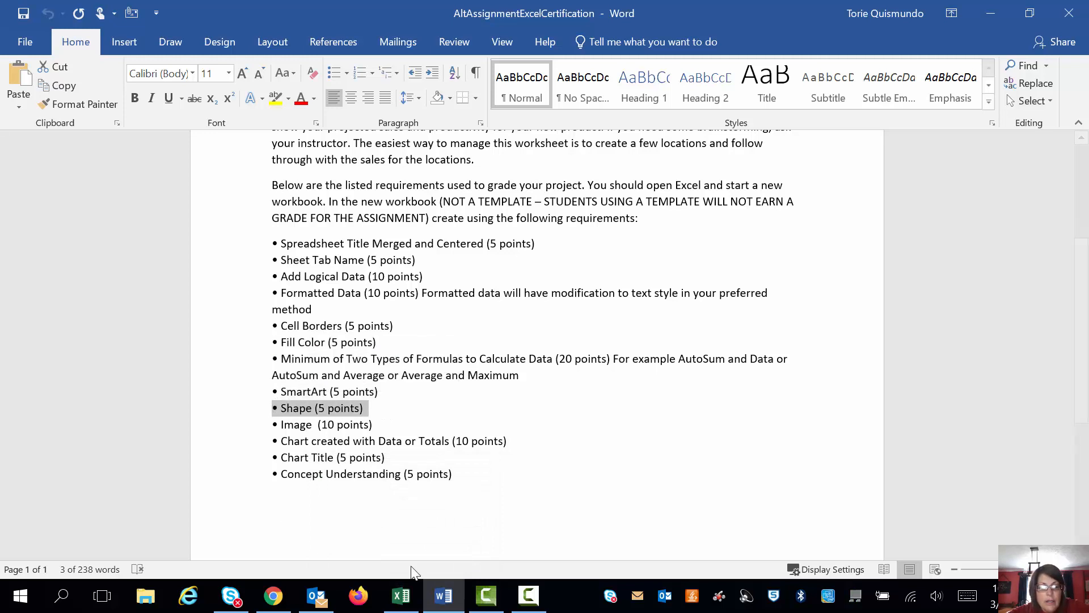
{"action": "left_click", "coordinate": [402, 597]}
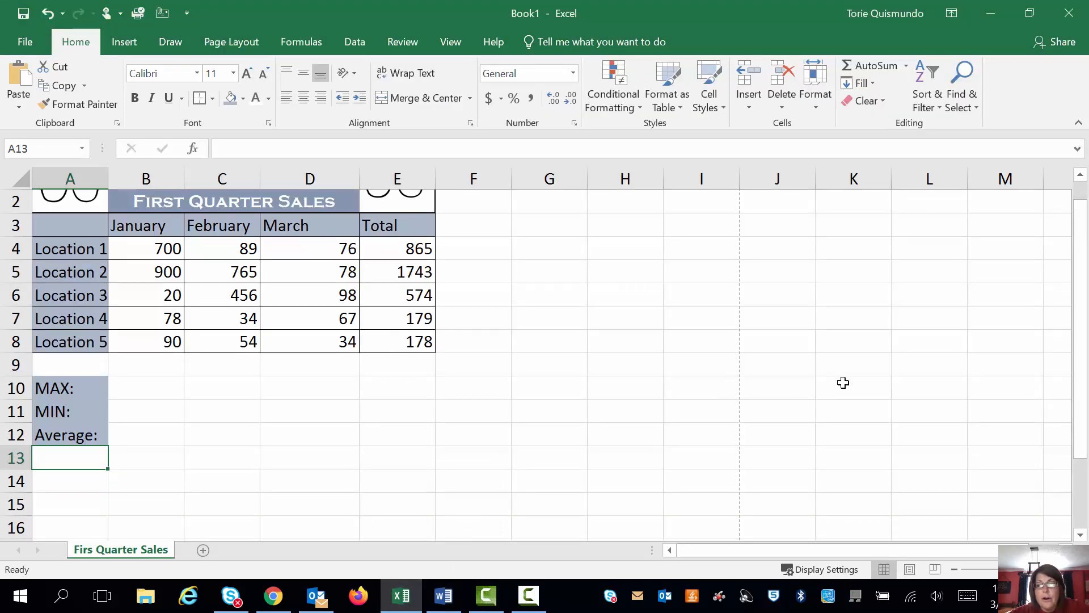
{"action": "scroll", "coordinate": [1084, 434], "scroll_direction": "up", "scroll_amount": 1}
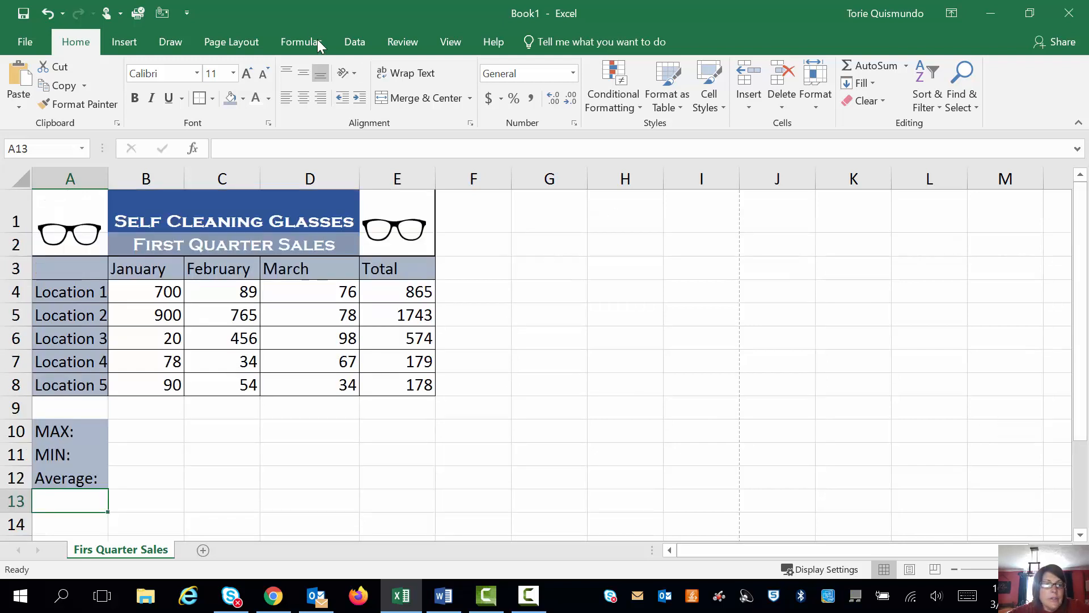
{"action": "left_click", "coordinate": [112, 42]}
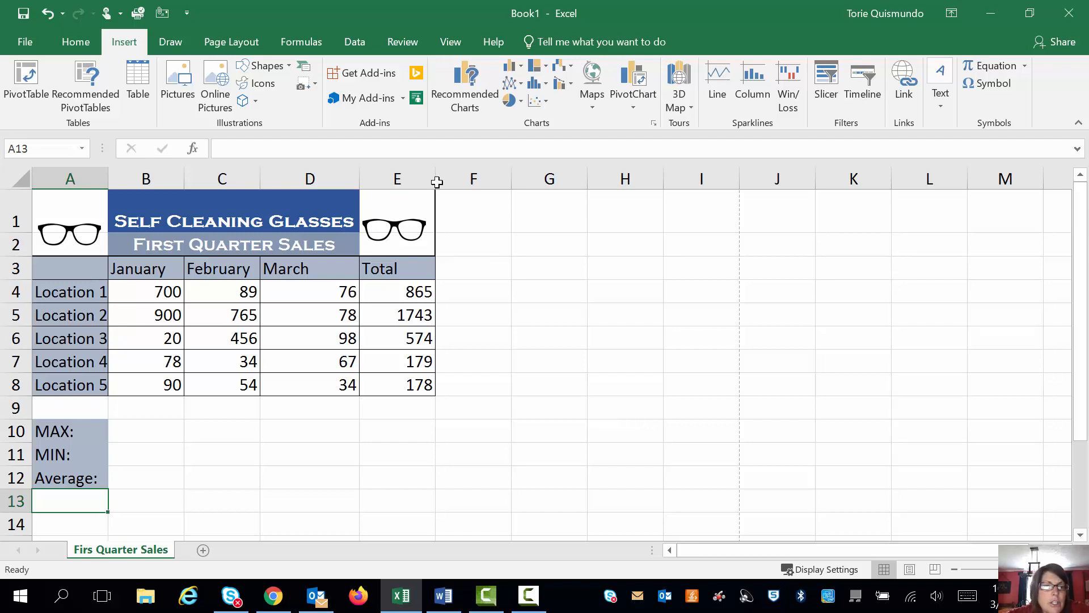
{"action": "left_click", "coordinate": [266, 66]}
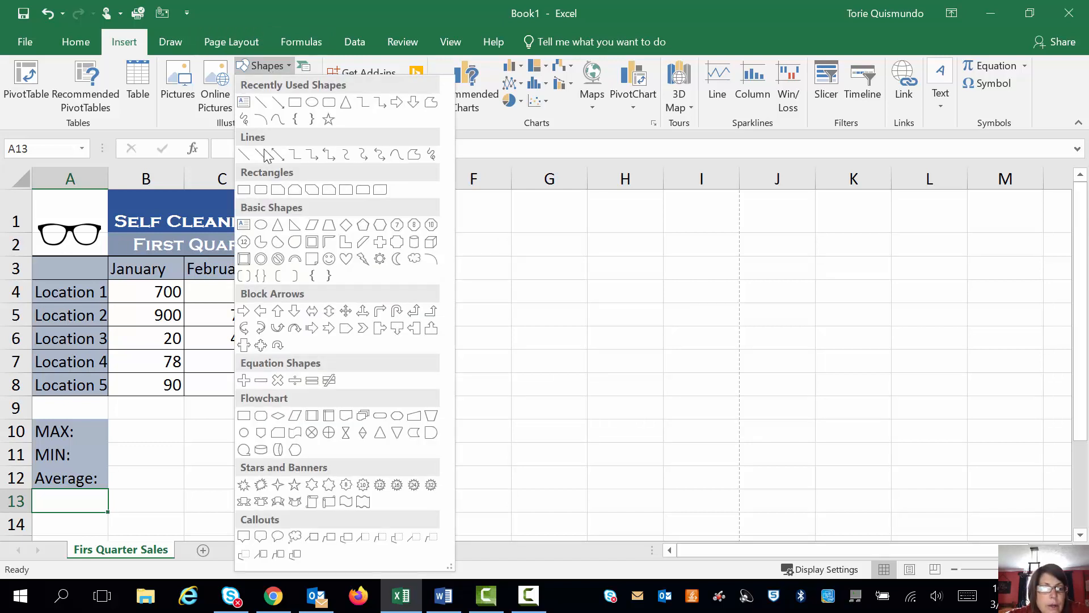
{"action": "left_click", "coordinate": [278, 312]}
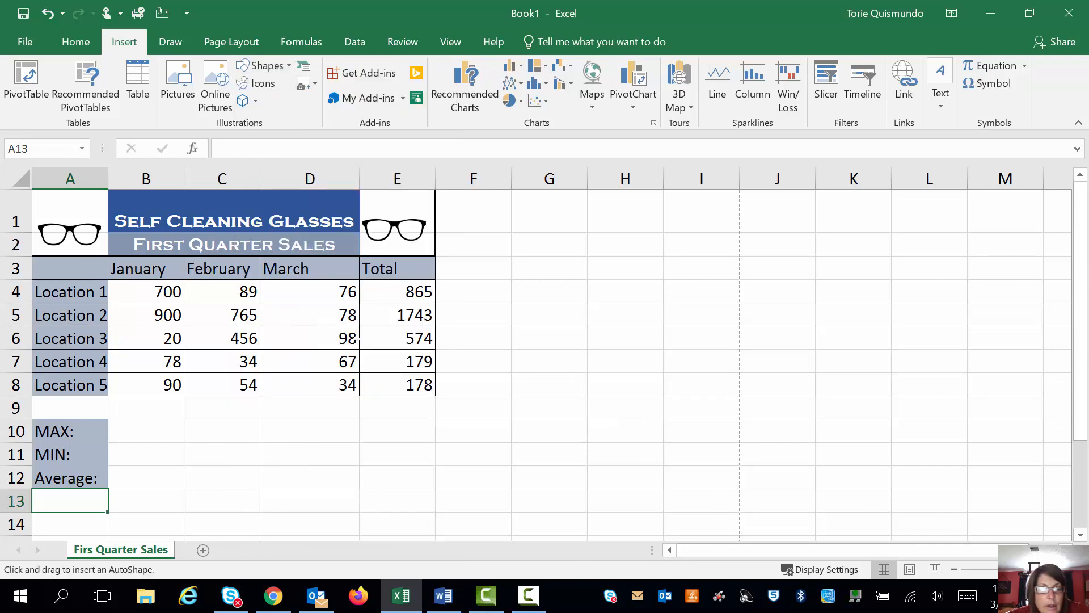
{"action": "left_click_drag", "start_coordinate": [447, 374], "coordinate": [554, 404]}
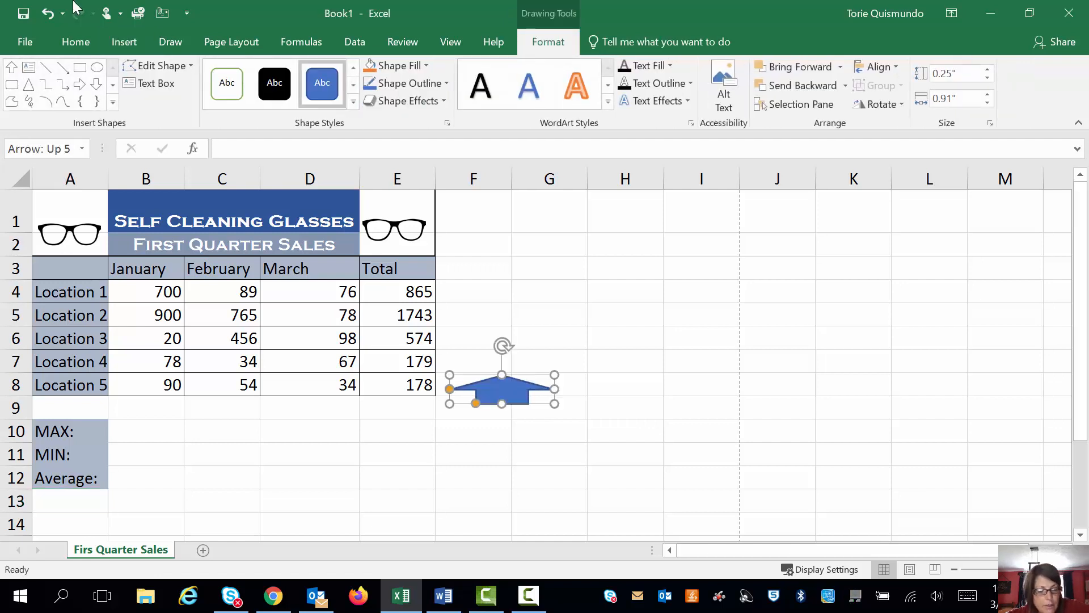
{"action": "left_click", "coordinate": [47, 13]}
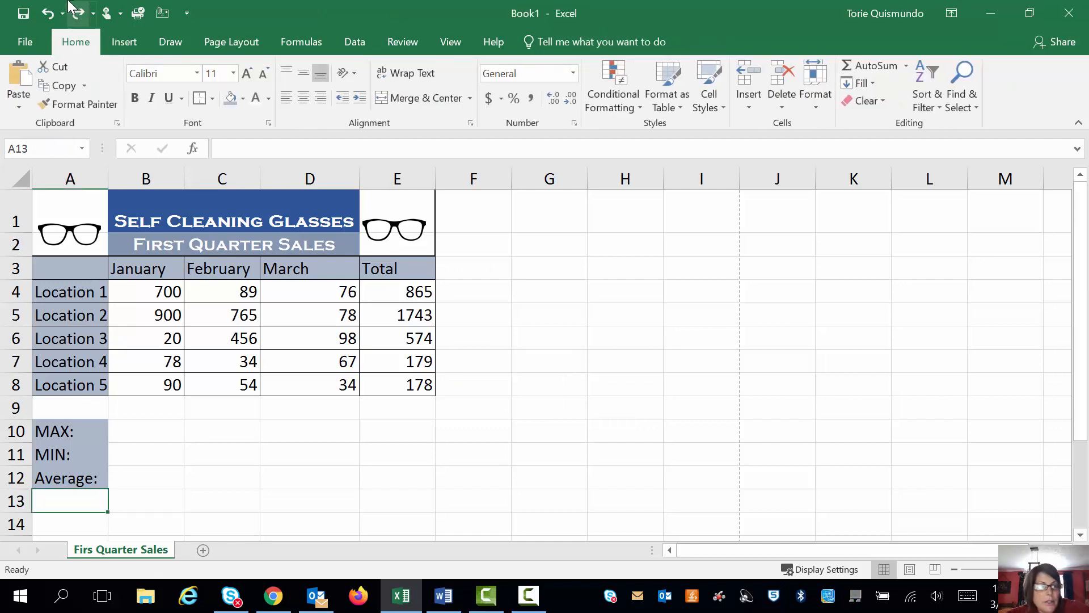
- Draw a left block arrow about 0.5" high and 1.24" wide beside the Location 5 total, pointing at it
{"action": "left_click", "coordinate": [128, 41]}
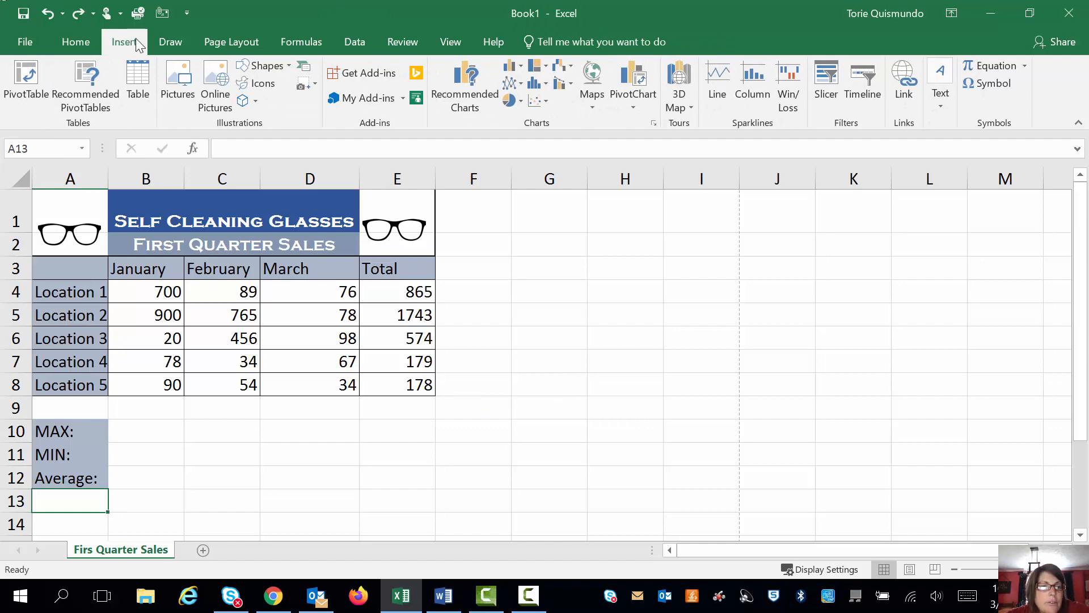
{"action": "left_click", "coordinate": [267, 68]}
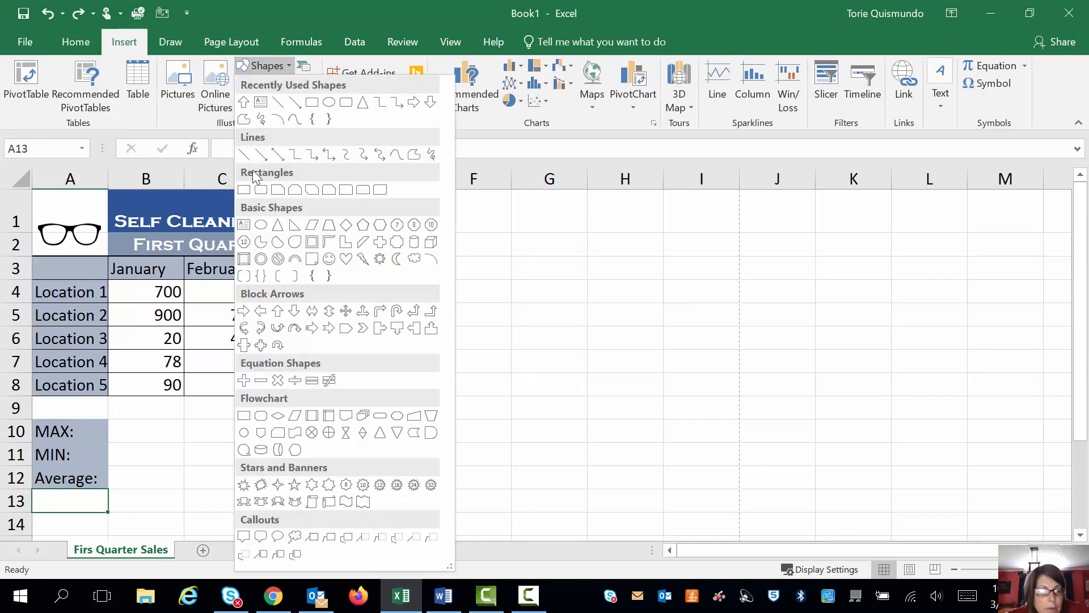
{"action": "left_click", "coordinate": [260, 310]}
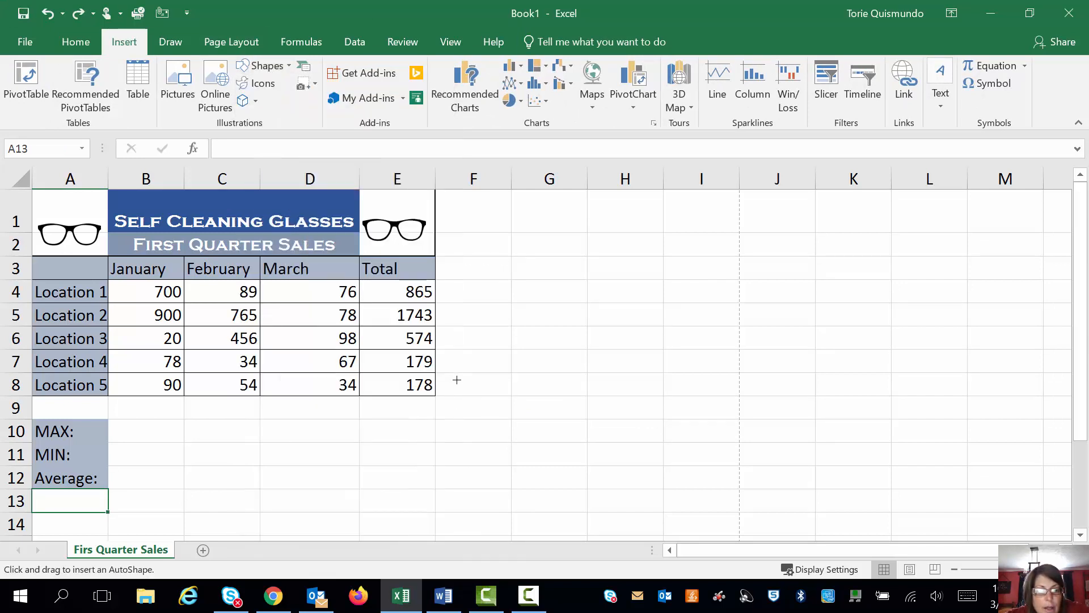
{"action": "mouse_move", "coordinate": [454, 377]}
{"action": "left_mouse_down"}
{"action": "mouse_move", "coordinate": [560, 409]}
{"action": "mouse_move", "coordinate": [544, 371]}
{"action": "mouse_move", "coordinate": [593, 425]}
{"action": "left_mouse_up"}
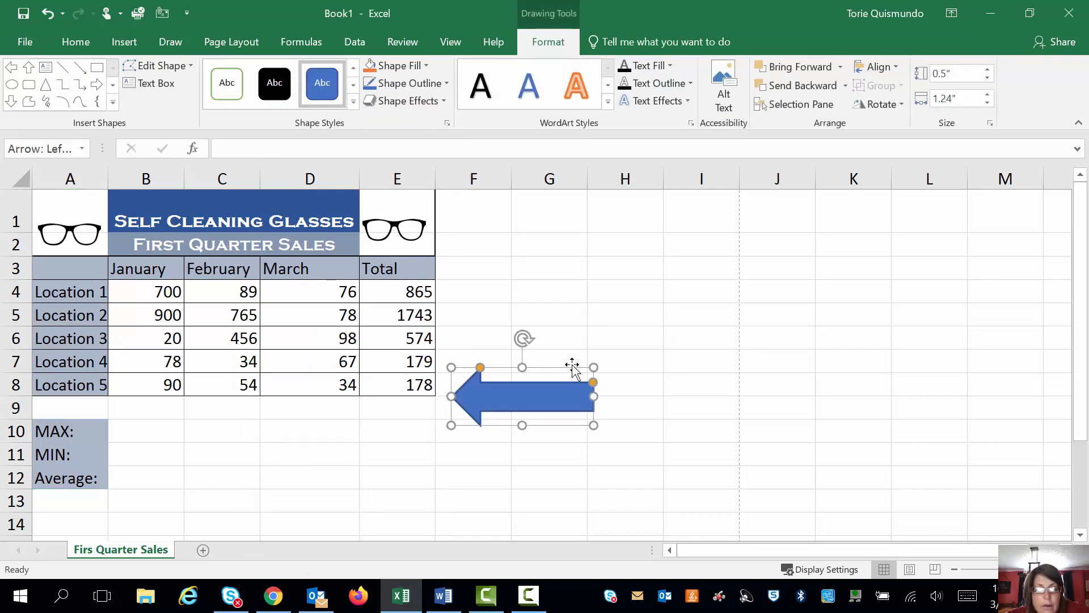
{"action": "left_click_drag", "start_coordinate": [572, 369], "coordinate": [566, 354]}
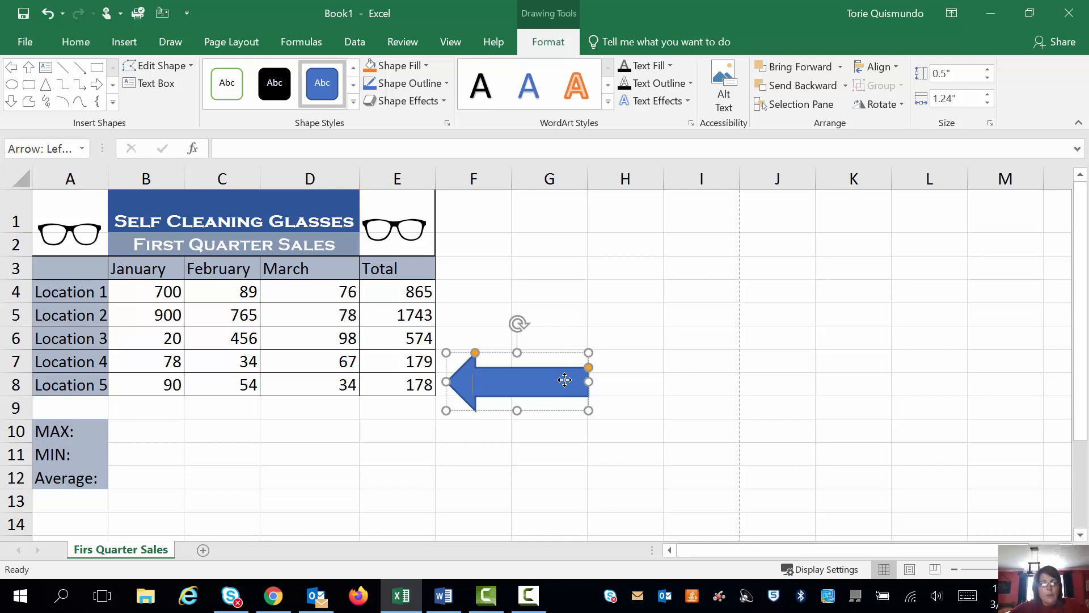
- Add the text "Low Population" to the left arrow and widen it to about 1.53" to fit the text
{"action": "type", "text": "opulati"}
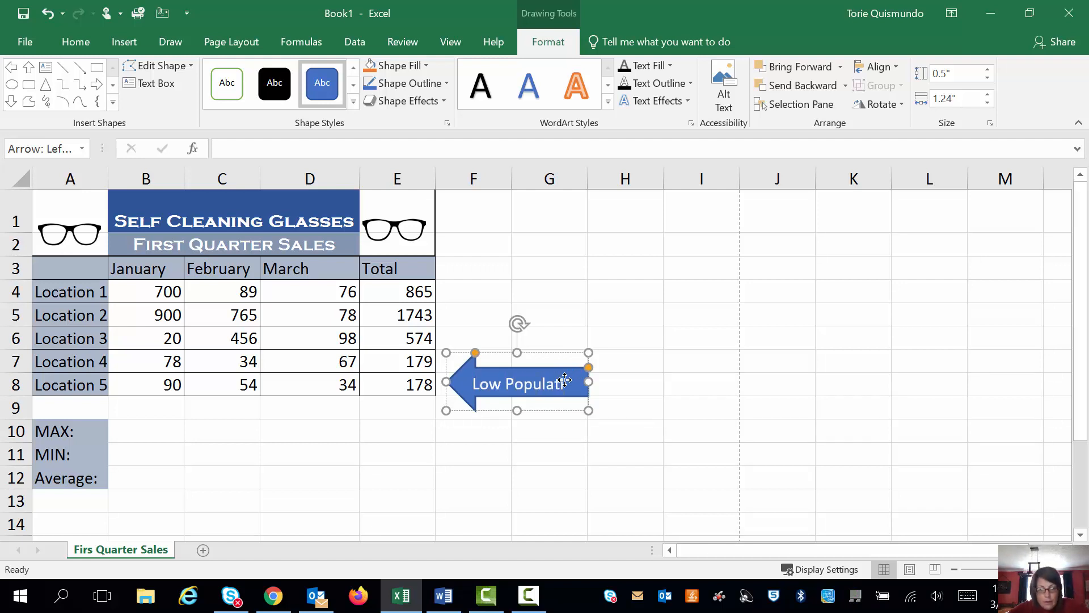
{"action": "type", "text": "on"}
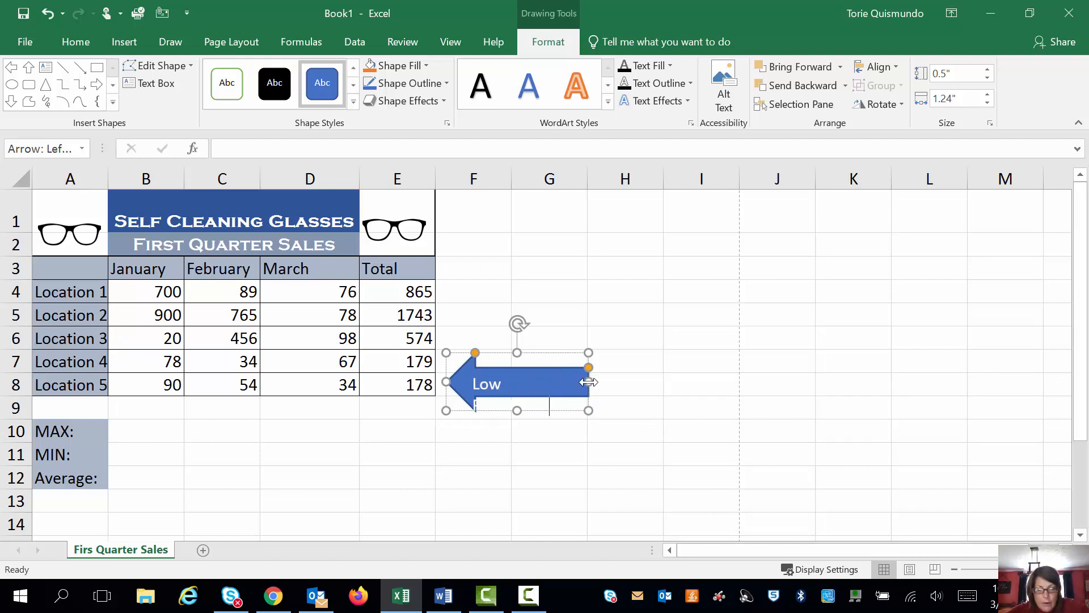
{"action": "left_click_drag", "start_coordinate": [588, 382], "coordinate": [622, 382]}
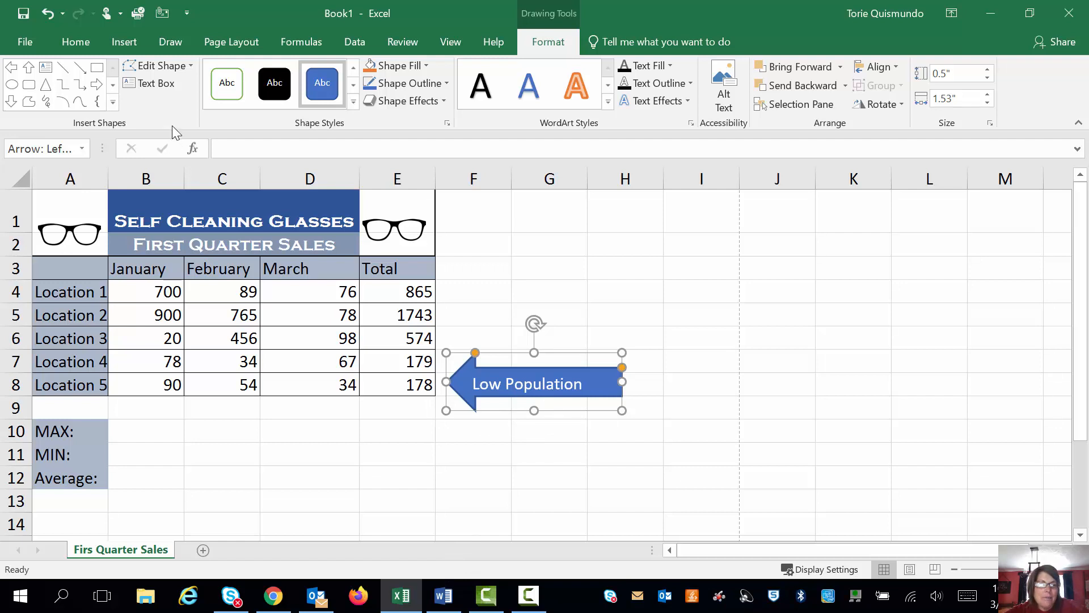
{"action": "left_click", "coordinate": [125, 38]}
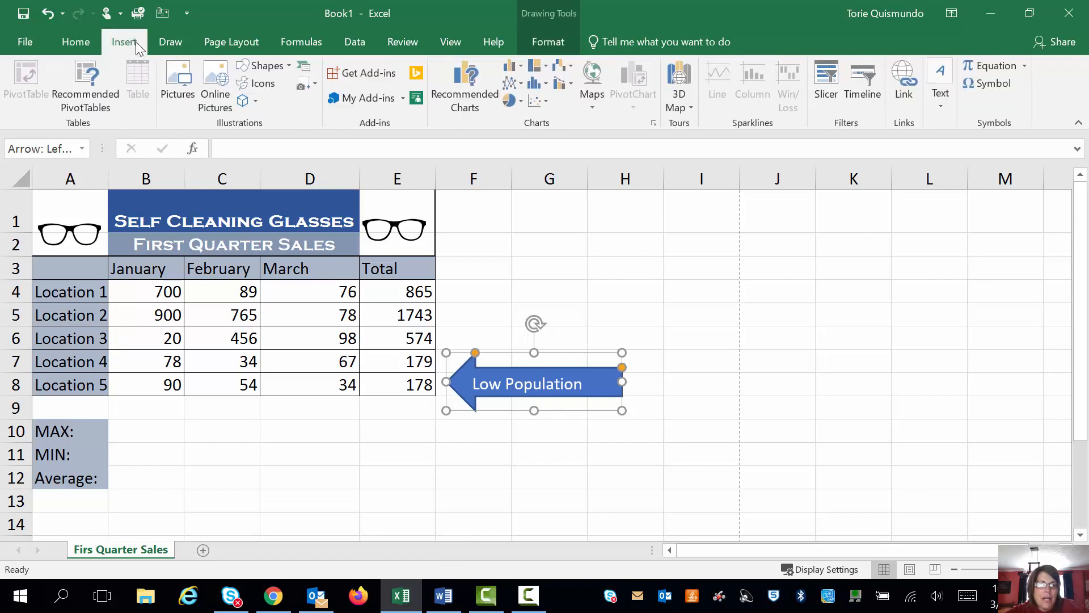
{"action": "left_click", "coordinate": [260, 70]}
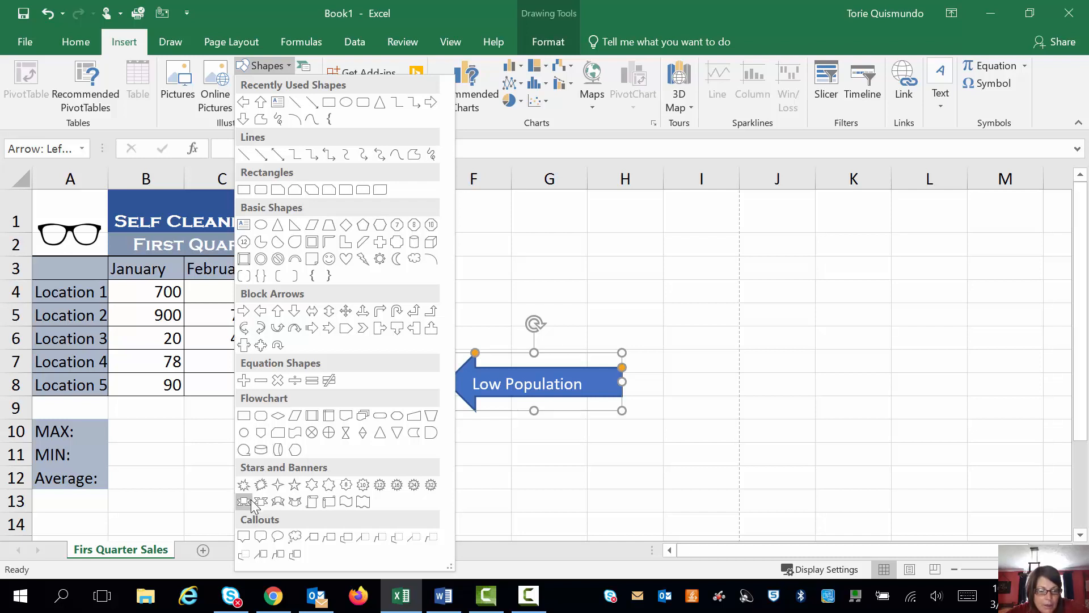
{"action": "left_click", "coordinate": [260, 485]}
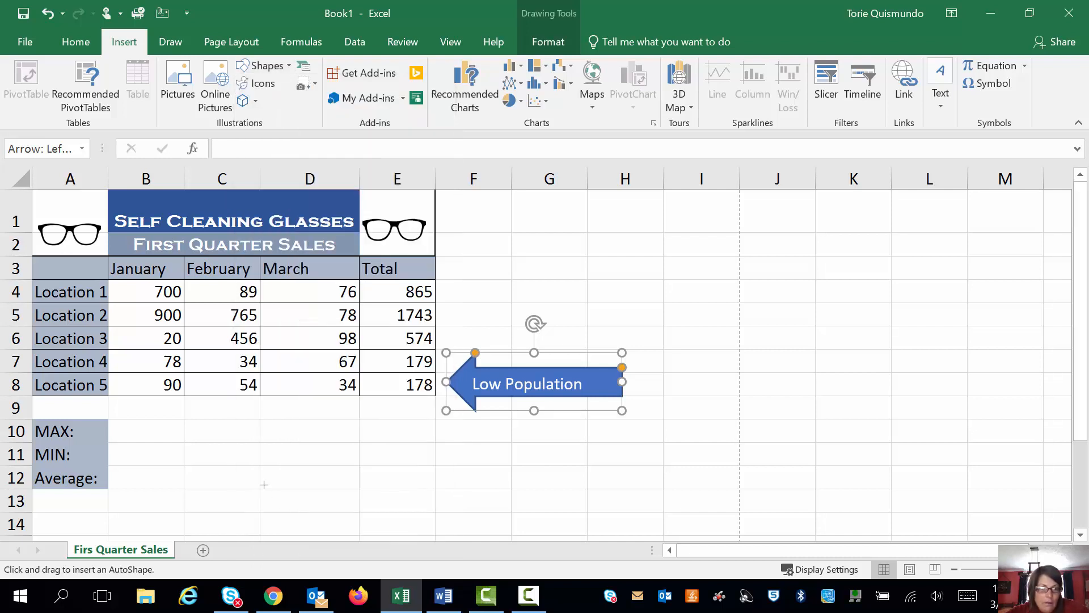
{"action": "left_click", "coordinate": [462, 178]}
{"action": "left_click_drag", "start_coordinate": [461, 194], "coordinate": [495, 262]}
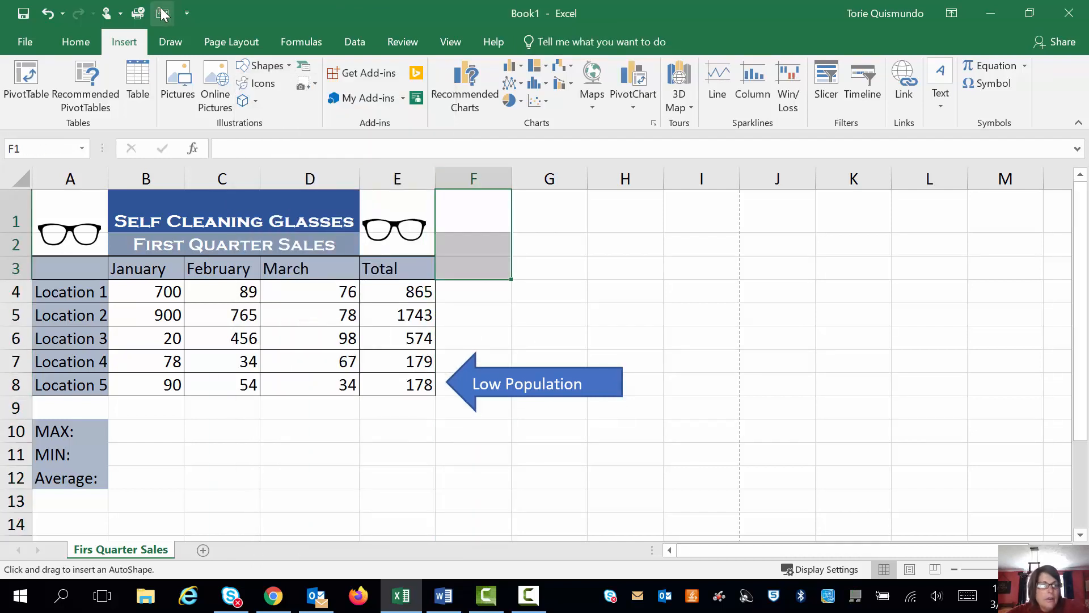
- Draw an explosion shape about 1.37" high and 1.2" wide above the arrow in columns F:G, with the text "WoW!!"
{"action": "left_click", "coordinate": [275, 69]}
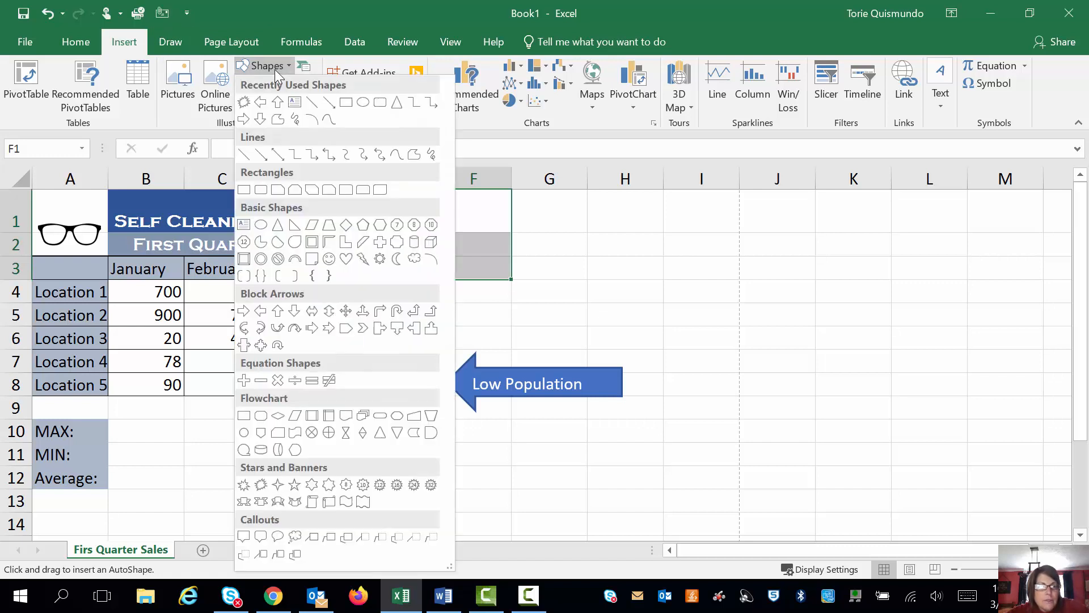
{"action": "left_click", "coordinate": [261, 483]}
{"action": "left_click_drag", "start_coordinate": [523, 278], "coordinate": [599, 364]}
{"action": "type", "text": "Wo"}
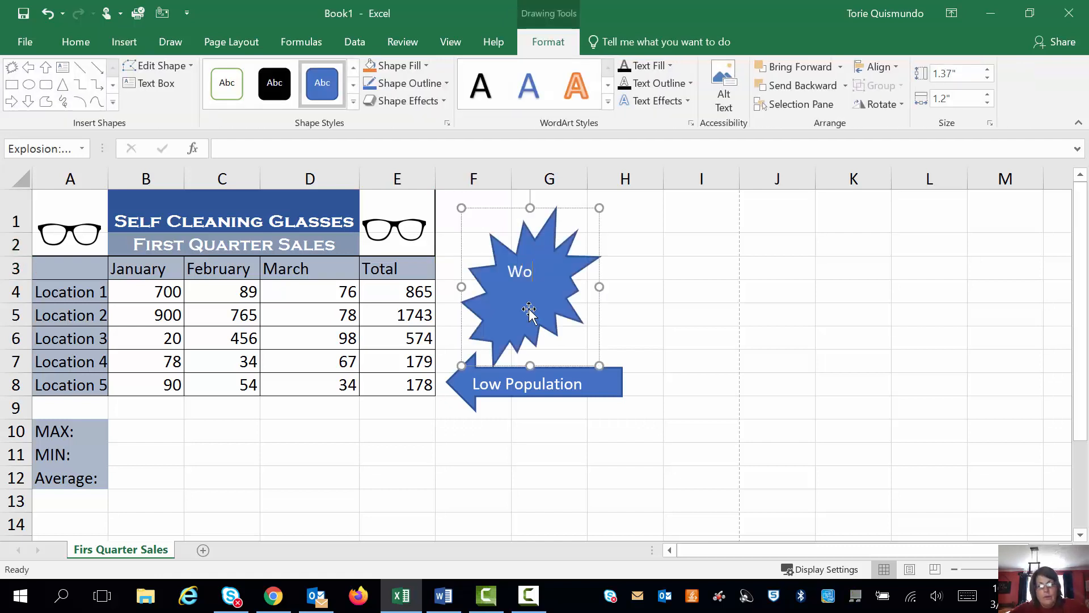
{"action": "type", "text": "W!!"}
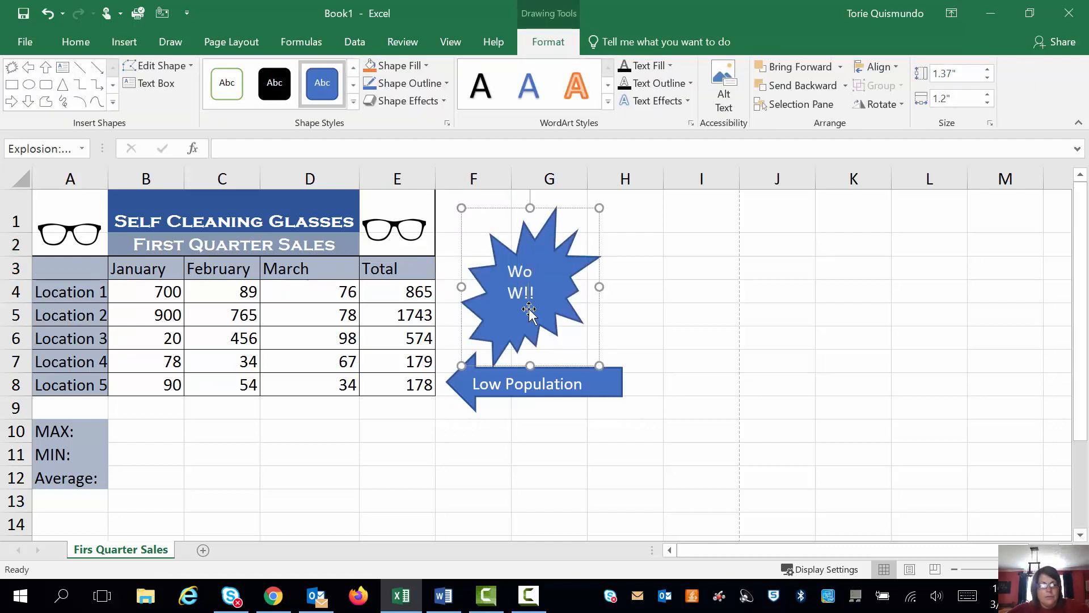
- Resize the explosion shape to about 1.08" high and 1.7" wide so its text fits one line, and give it a red outline
{"action": "left_click_drag", "start_coordinate": [603, 285], "coordinate": [656, 286]}
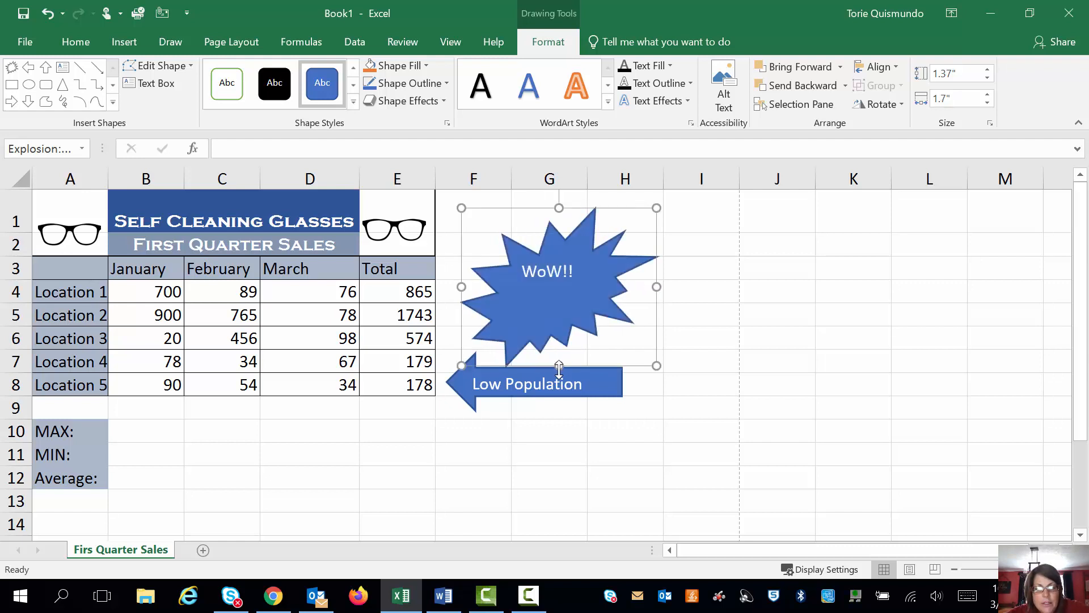
{"action": "left_click_drag", "start_coordinate": [558, 365], "coordinate": [559, 331]}
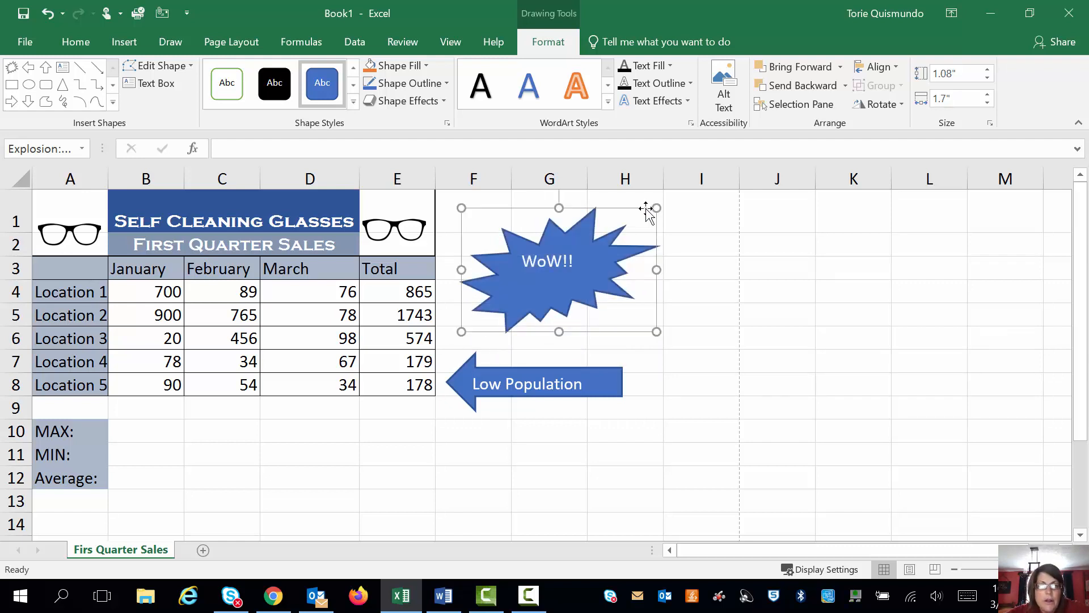
{"action": "left_click", "coordinate": [437, 87]}
{"action": "left_click", "coordinate": [385, 229]}
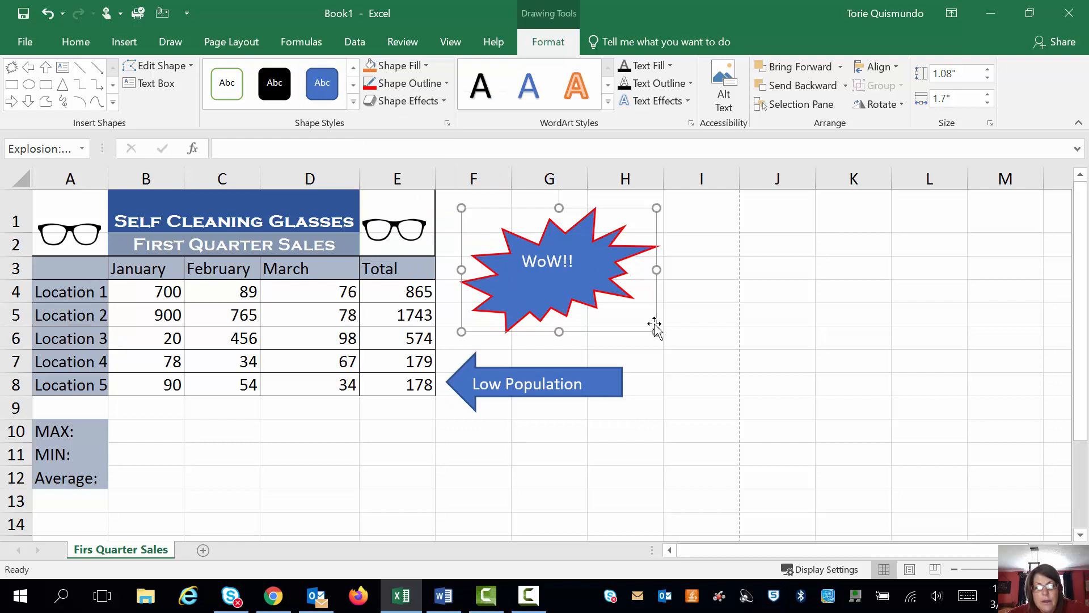
- Shrink the explosion shape to about 0.95" high and 1.54" wide and place it beside the title rows, next to column E
{"action": "left_click_drag", "start_coordinate": [657, 331], "coordinate": [637, 316]}
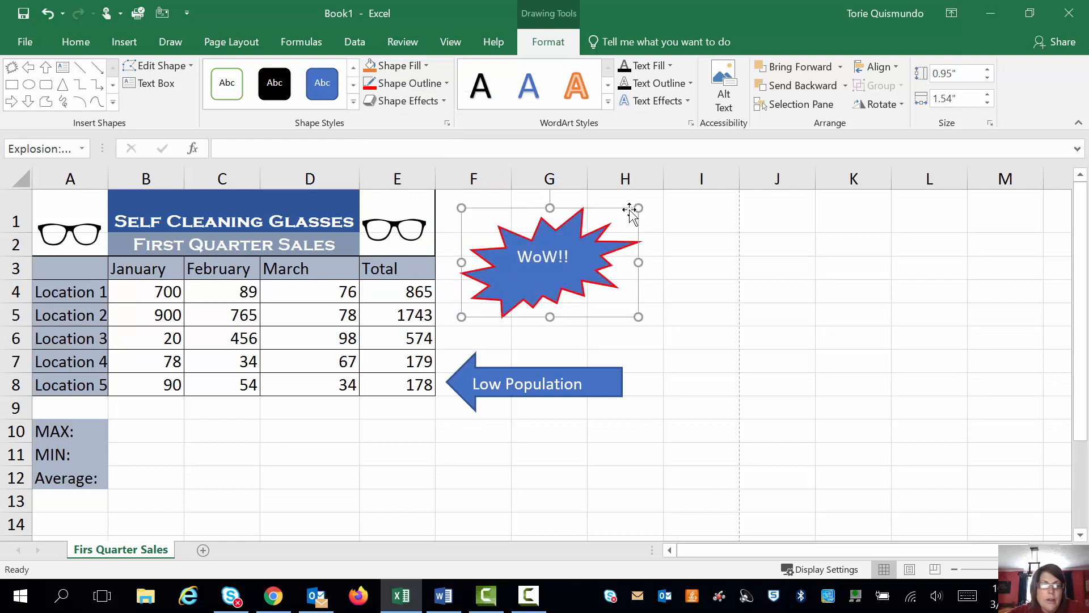
{"action": "left_click_drag", "start_coordinate": [633, 210], "coordinate": [606, 200]}
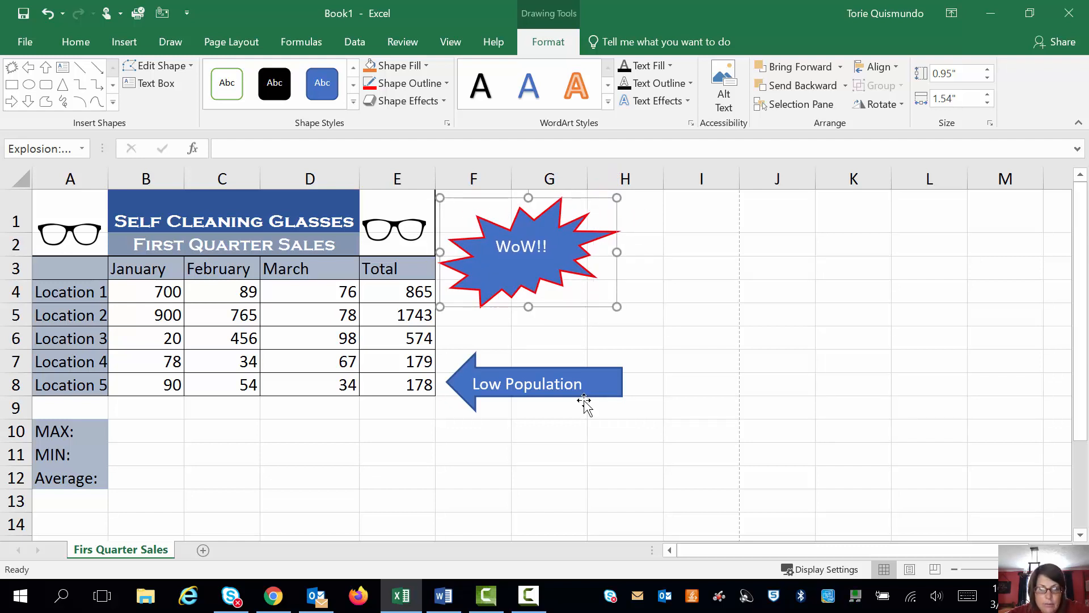
{"action": "left_click_drag", "start_coordinate": [1083, 401], "coordinate": [1084, 404]}
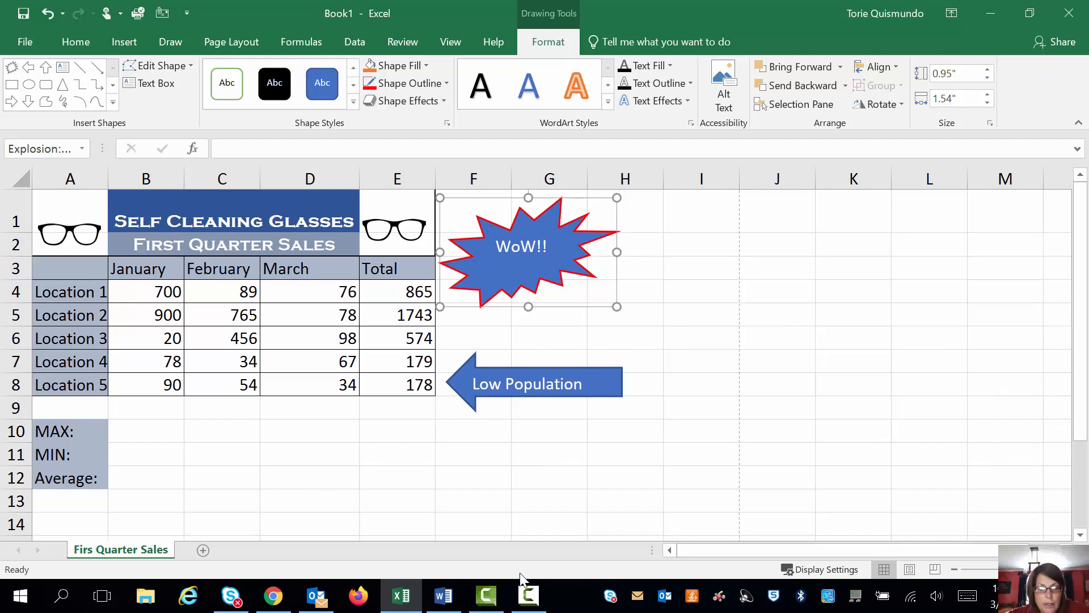
- Check the remaining assignment requirements in Word, and insert a Basic Cycle SmartArt graphic into the Excel worksheet
{"action": "left_click", "coordinate": [444, 595]}
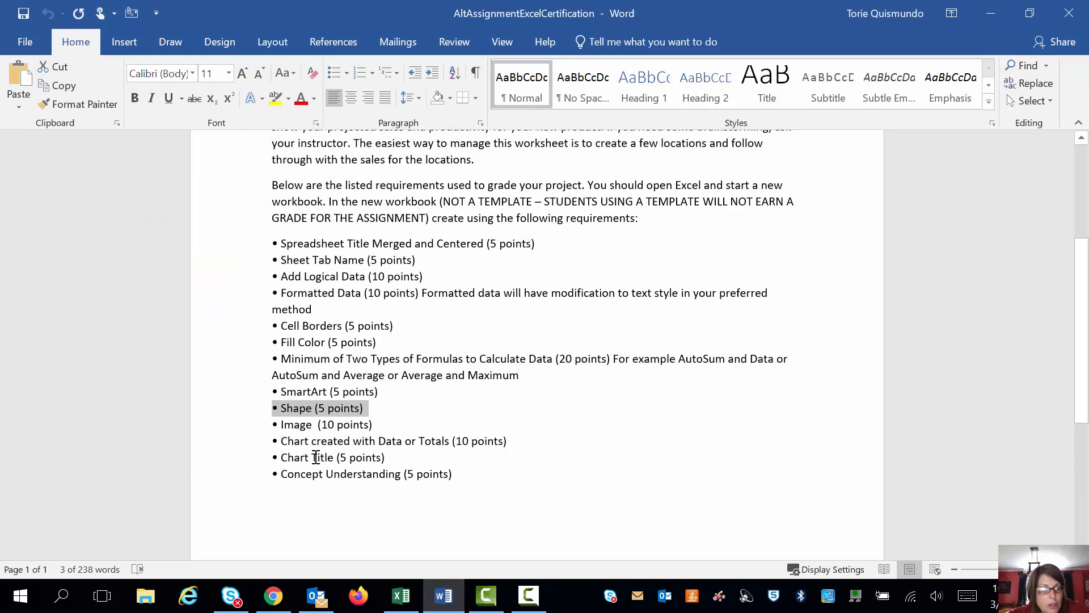
{"action": "left_click", "coordinate": [410, 599]}
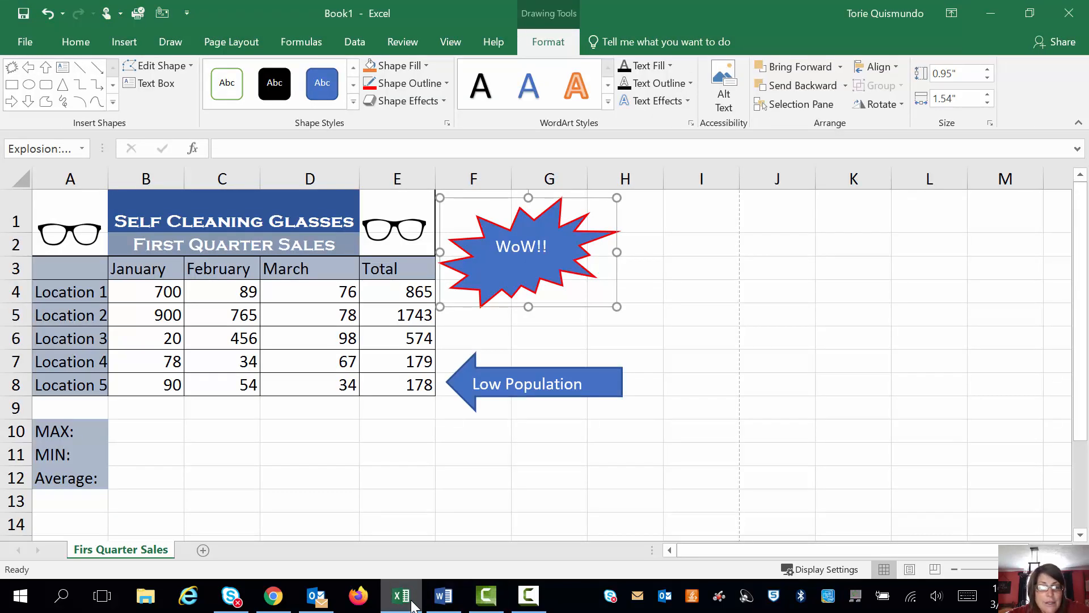
{"action": "left_click", "coordinate": [120, 36]}
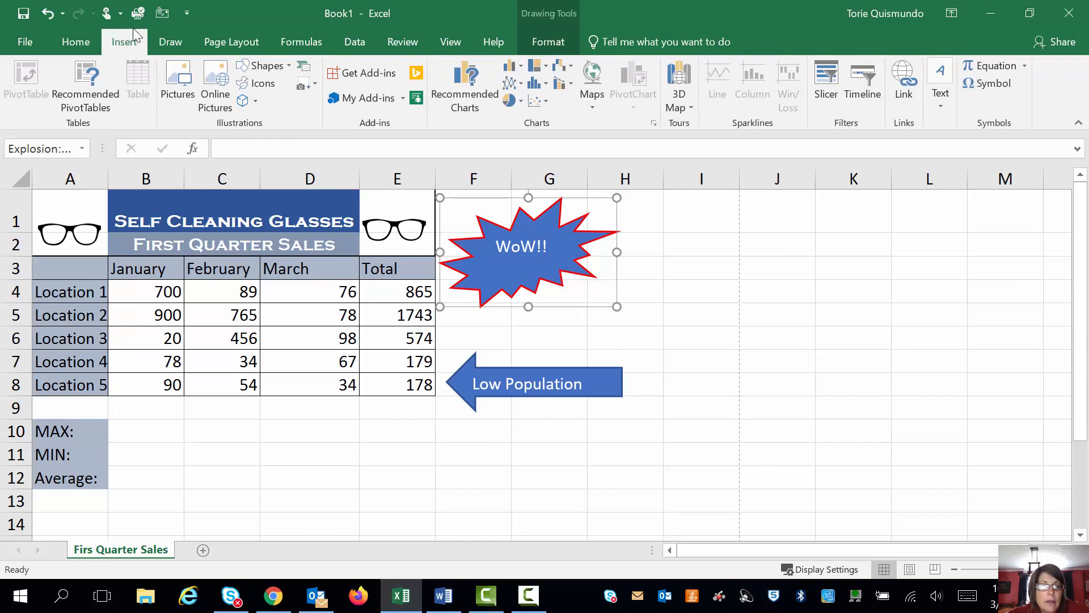
{"action": "left_click", "coordinate": [305, 68]}
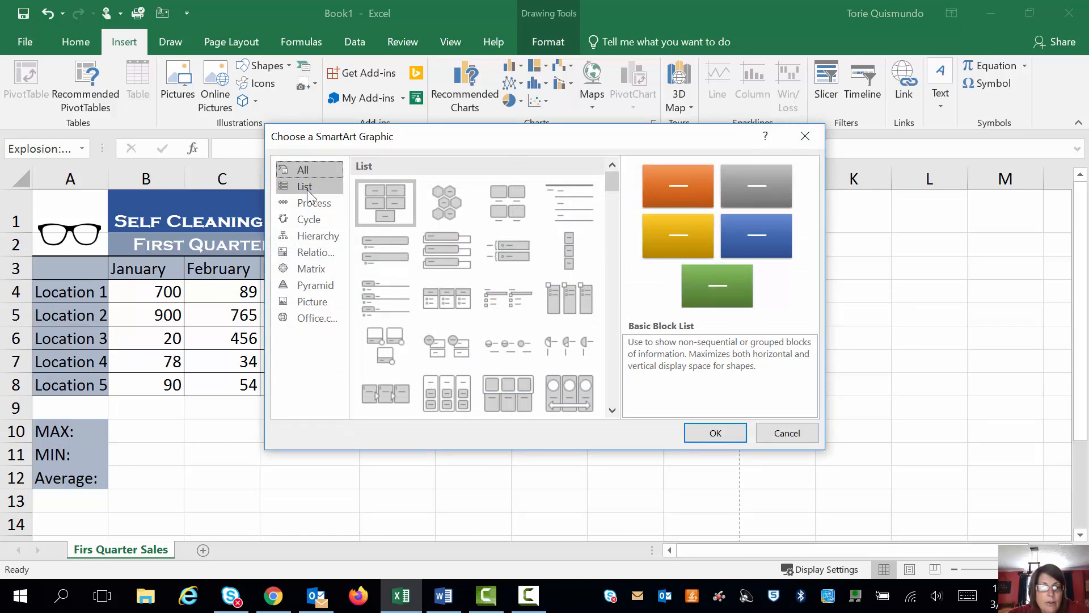
{"action": "left_click", "coordinate": [303, 220]}
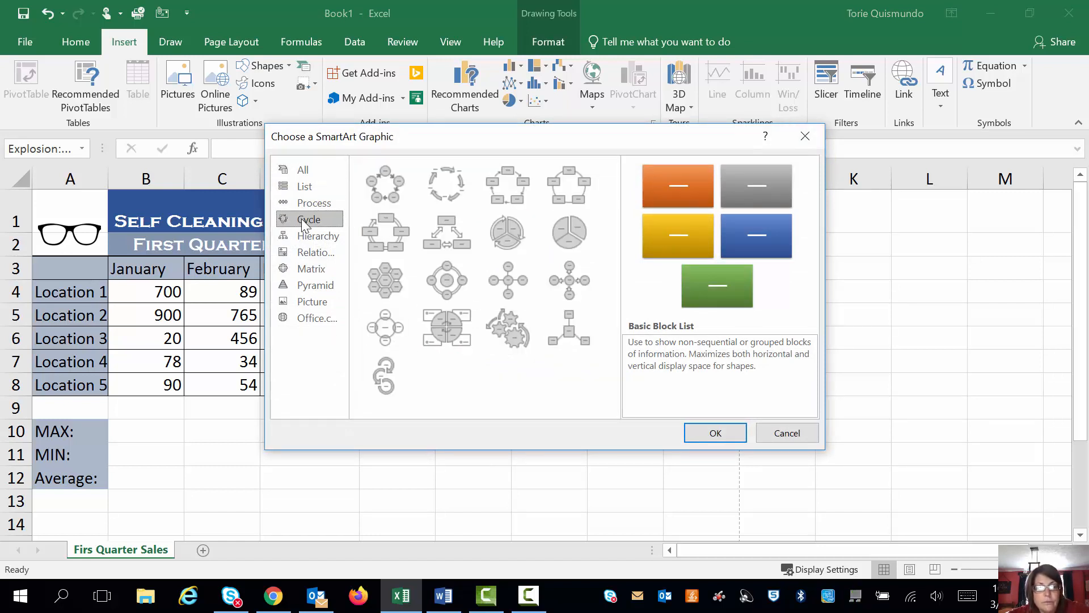
{"action": "left_click", "coordinate": [396, 196]}
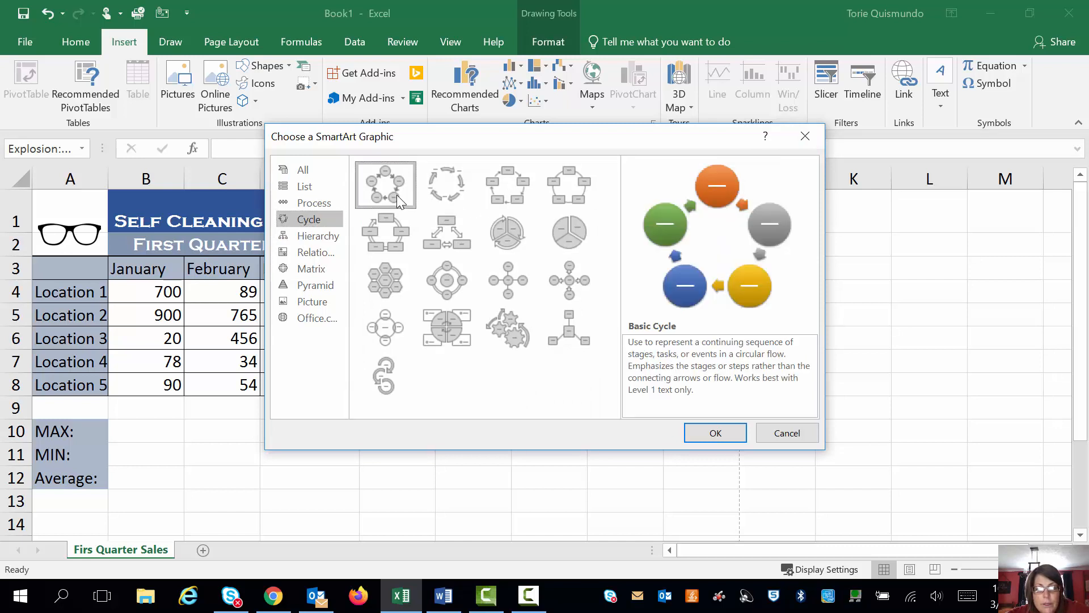
{"action": "left_click", "coordinate": [714, 440]}
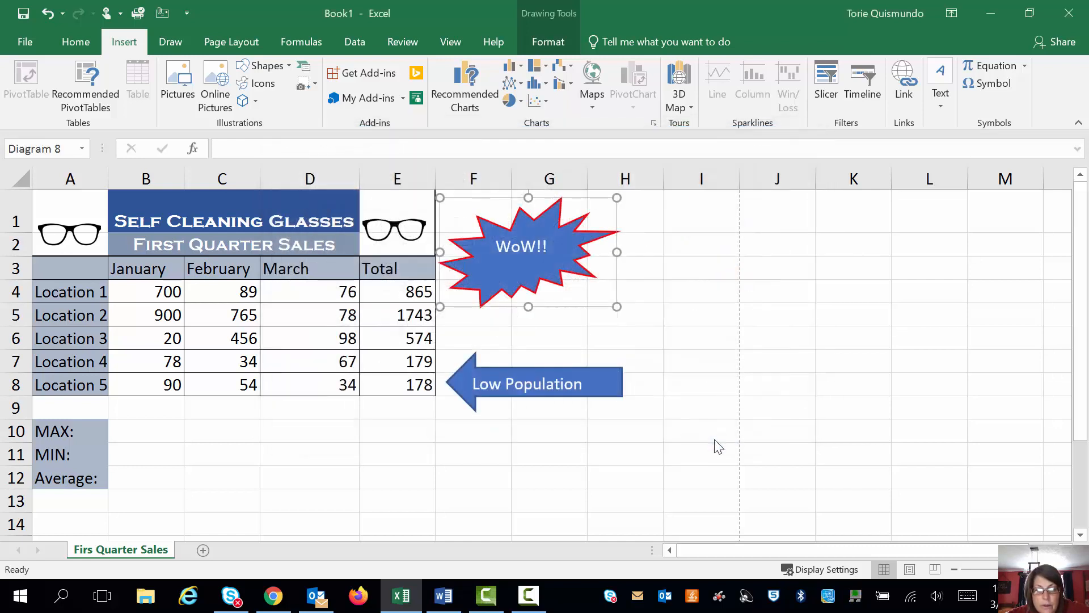
- Label the cycle's top circle "Dirty Glasses" and the following circle clockwise "Buy Self Cleaning Glasses"
{"action": "left_click", "coordinate": [560, 239]}
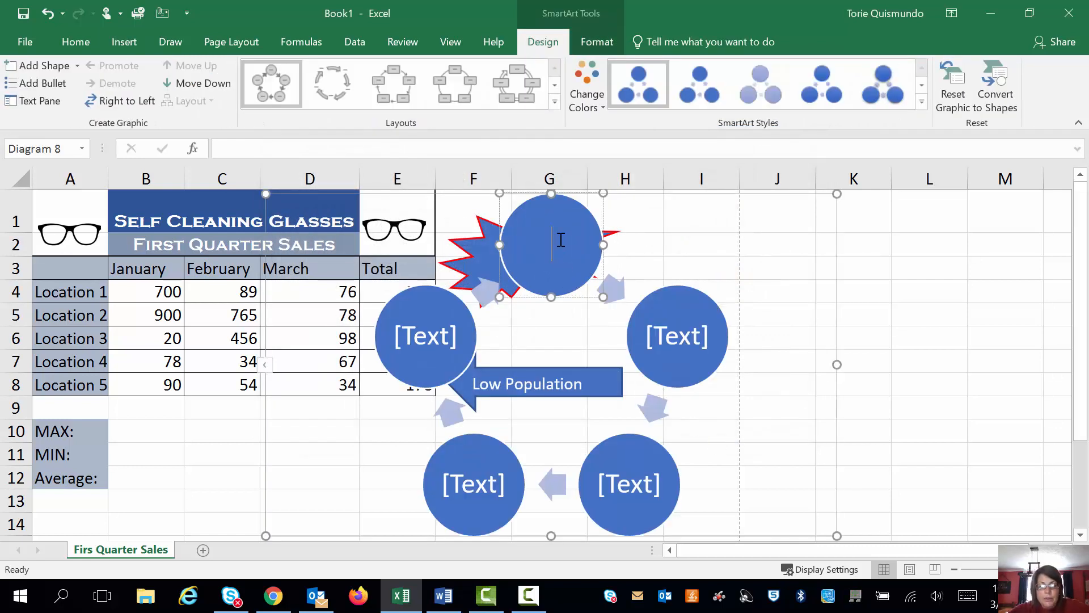
{"action": "type", "text": "Dirty G"}
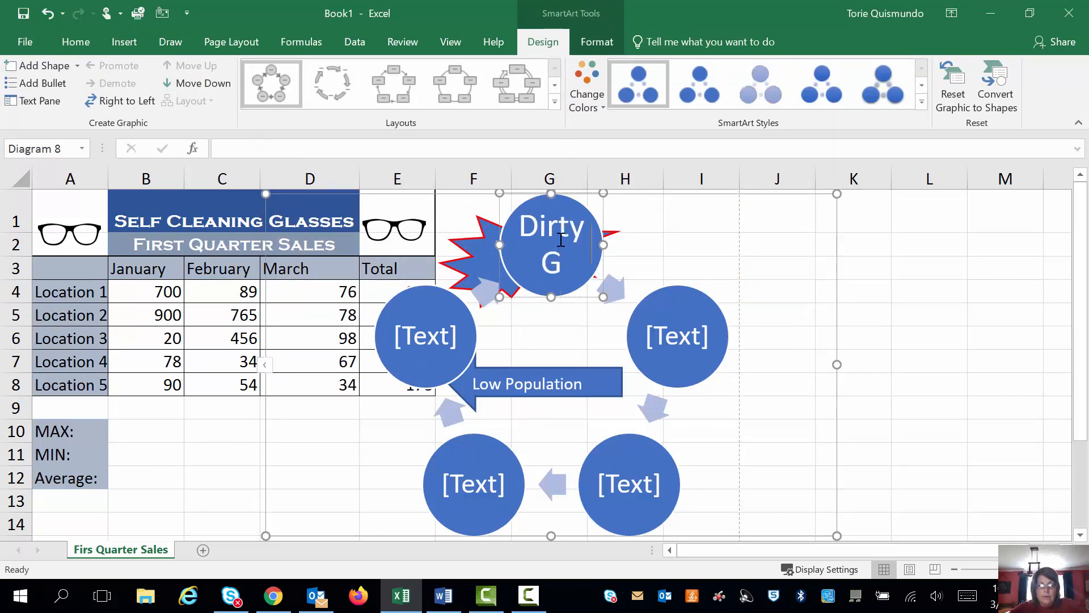
{"action": "type", "text": "lasses Ba"}
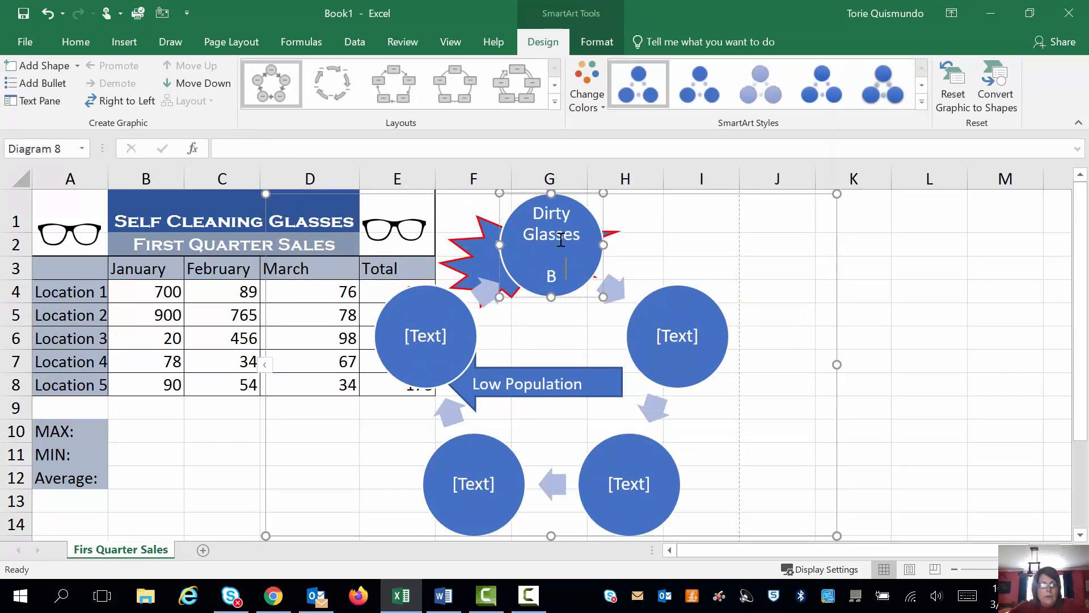
{"action": "key", "text": "BackSpace"}
{"action": "key", "text": "BackSpace"}
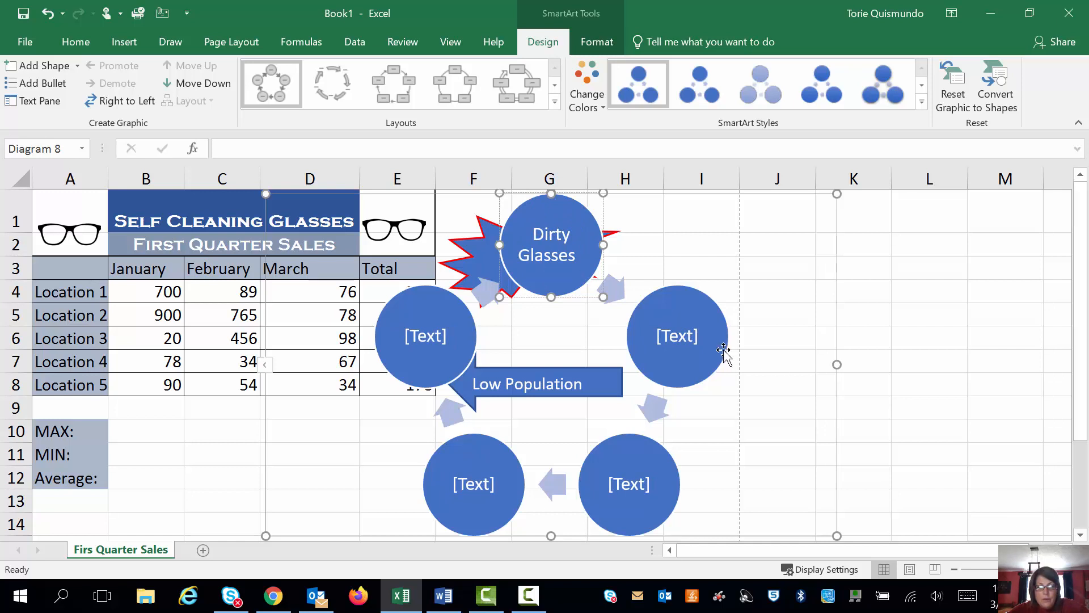
{"action": "left_click", "coordinate": [699, 338]}
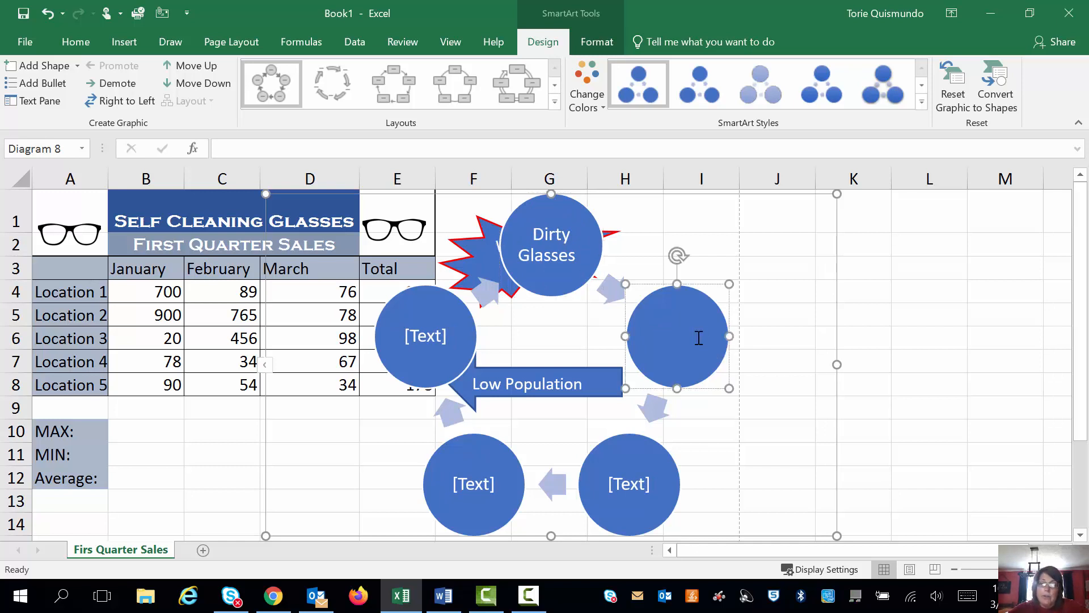
{"action": "type", "text": "Buy Self"}
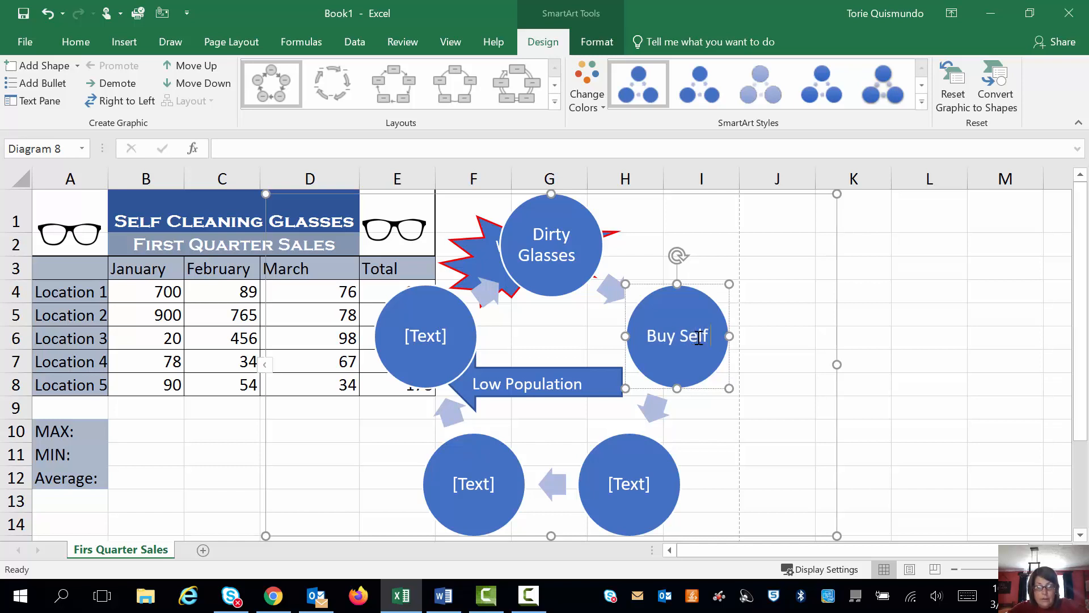
{"action": "type", "text": " Cleaning"}
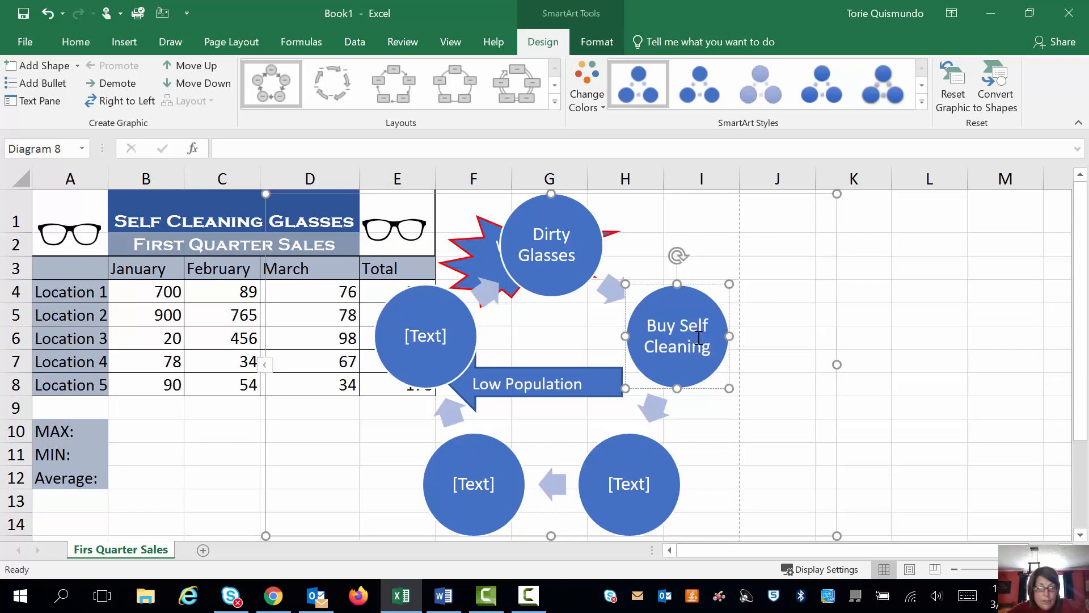
{"action": "type", "text": " Glasses"}
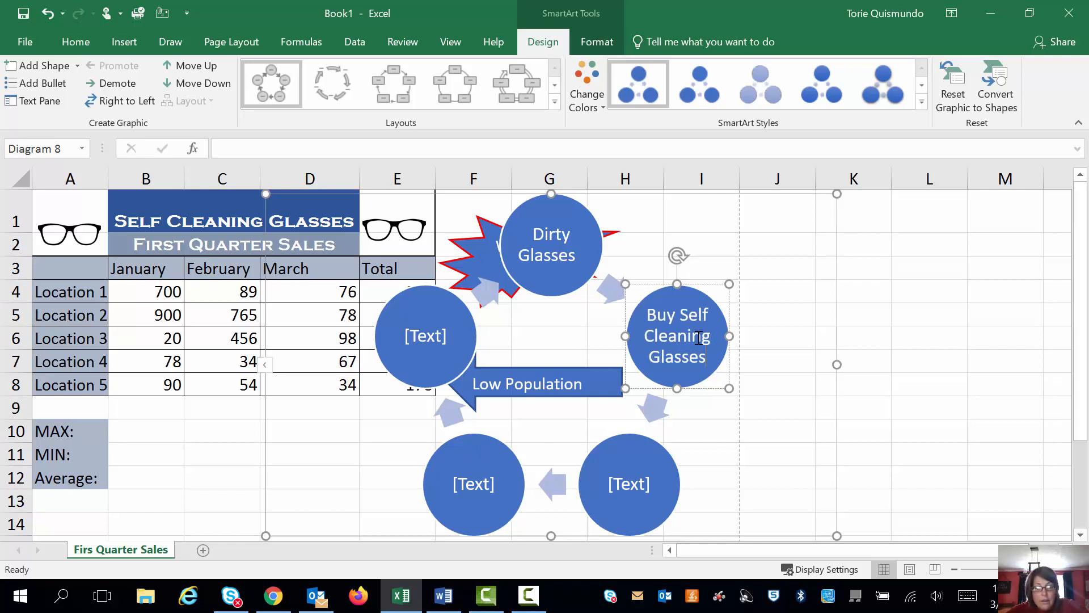
- Label the cycle's third circle "Clean Glasses" and its fourth circle "Problem Solved"
{"action": "left_click", "coordinate": [627, 484]}
{"action": "type", "text": "Clean Glasses"}
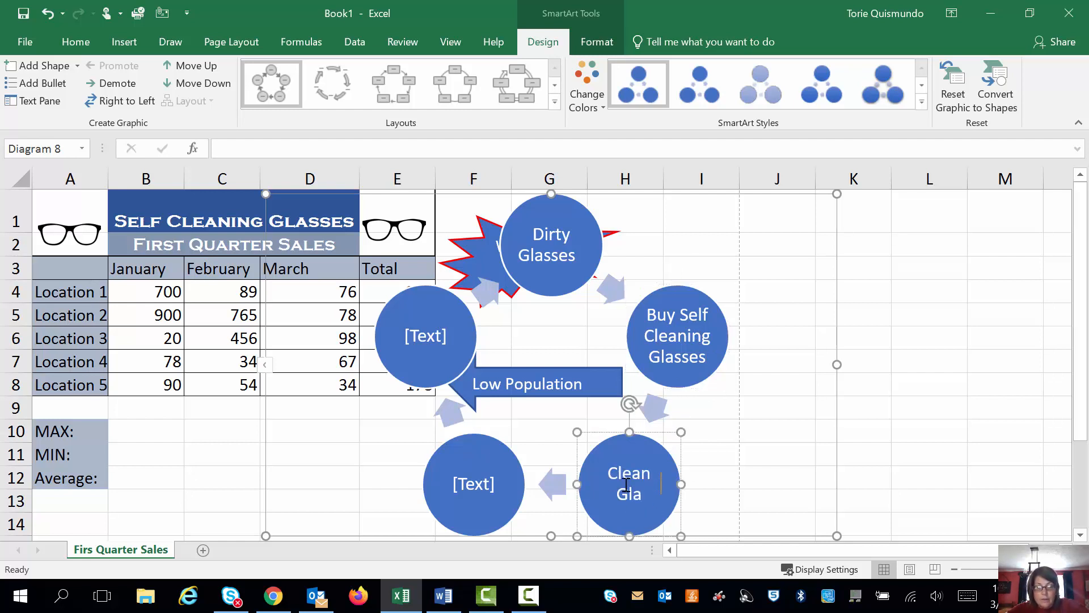
{"action": "left_click", "coordinate": [473, 492]}
{"action": "type", "text": "Problem Solve"}
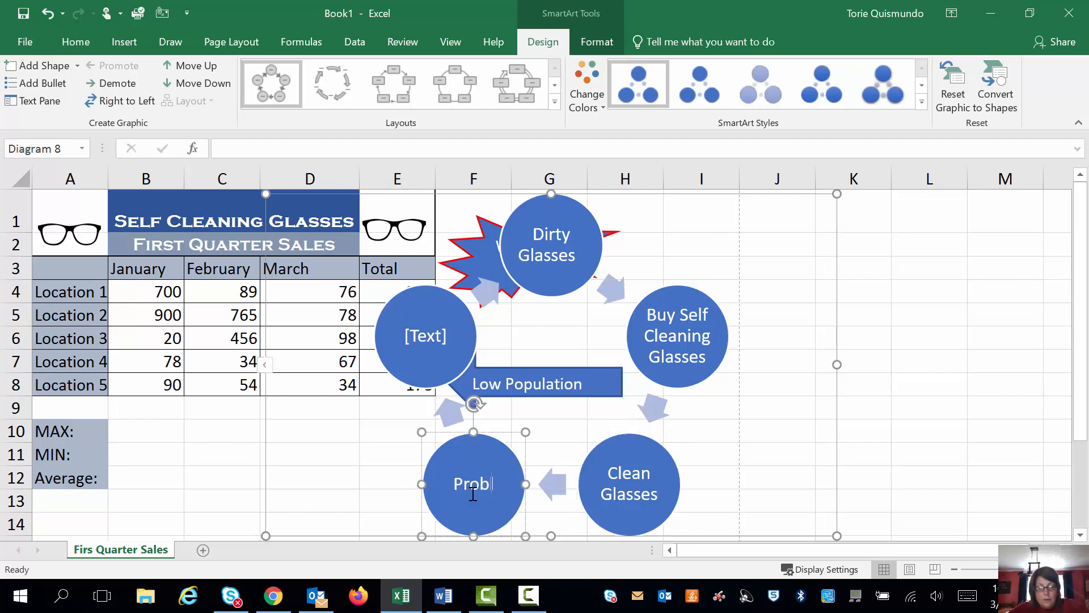
{"action": "type", "text": "d"}
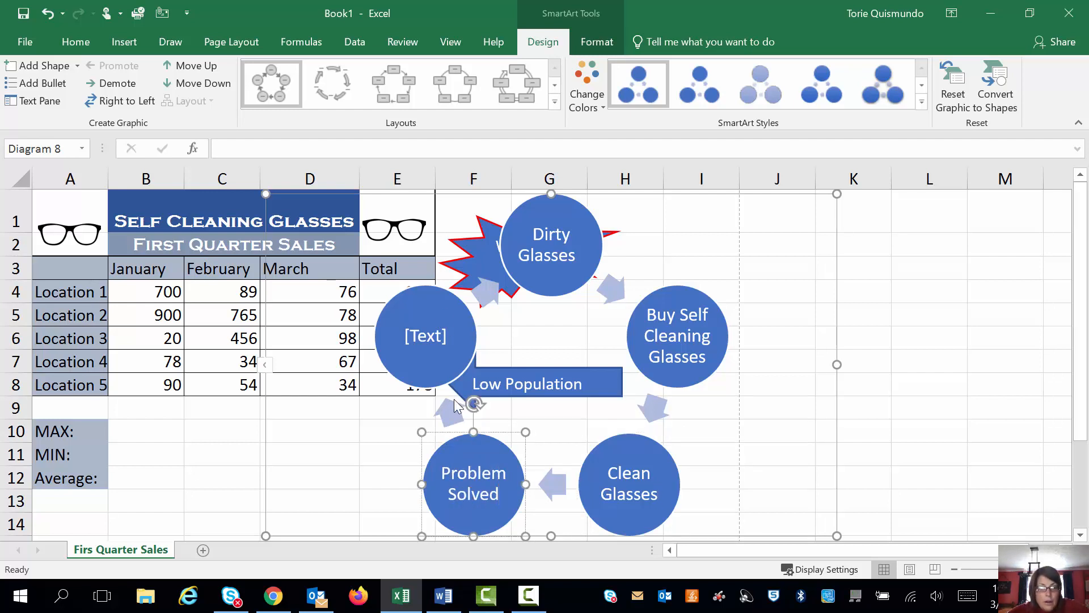
- Delete the empty fifth circle, and shrink the cycle graphic to fit below the sales table, starting at column B
{"action": "left_click", "coordinate": [443, 310]}
{"action": "key", "text": "Delete"}
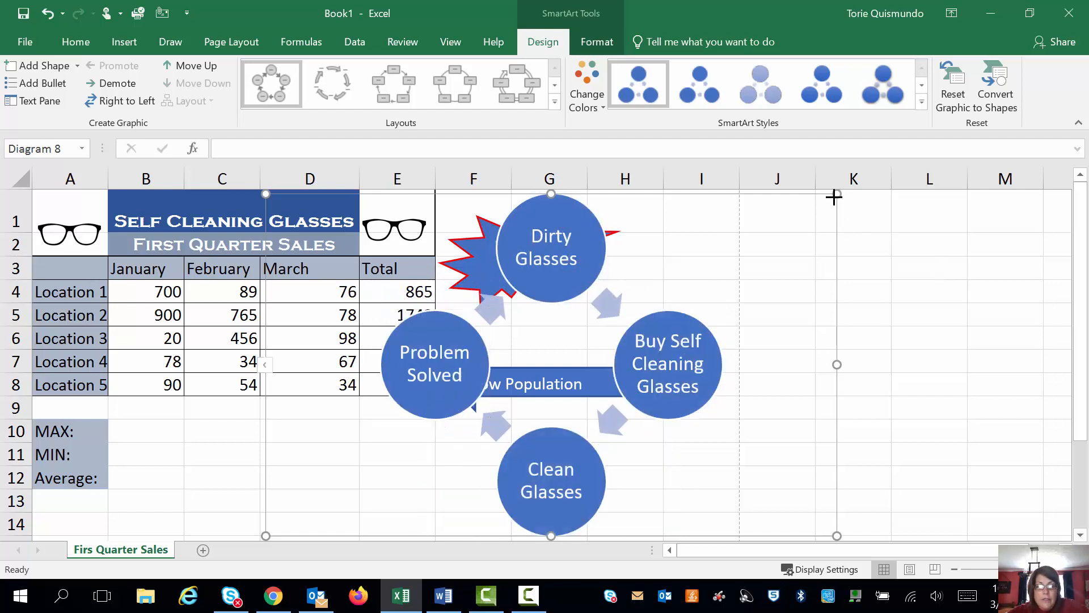
{"action": "left_click_drag", "start_coordinate": [837, 194], "coordinate": [621, 345]}
{"action": "left_click_drag", "start_coordinate": [548, 350], "coordinate": [389, 403]}
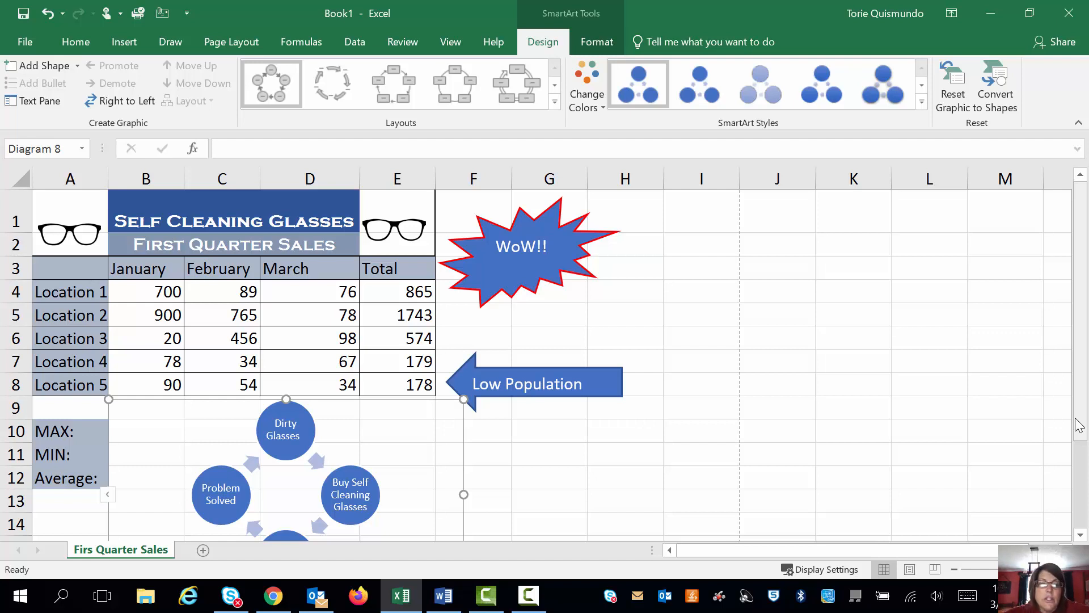
- Insert a 3-D clustered column chart from the monthly sales data in A3:D7
{"action": "left_click_drag", "start_coordinate": [68, 270], "coordinate": [286, 359]}
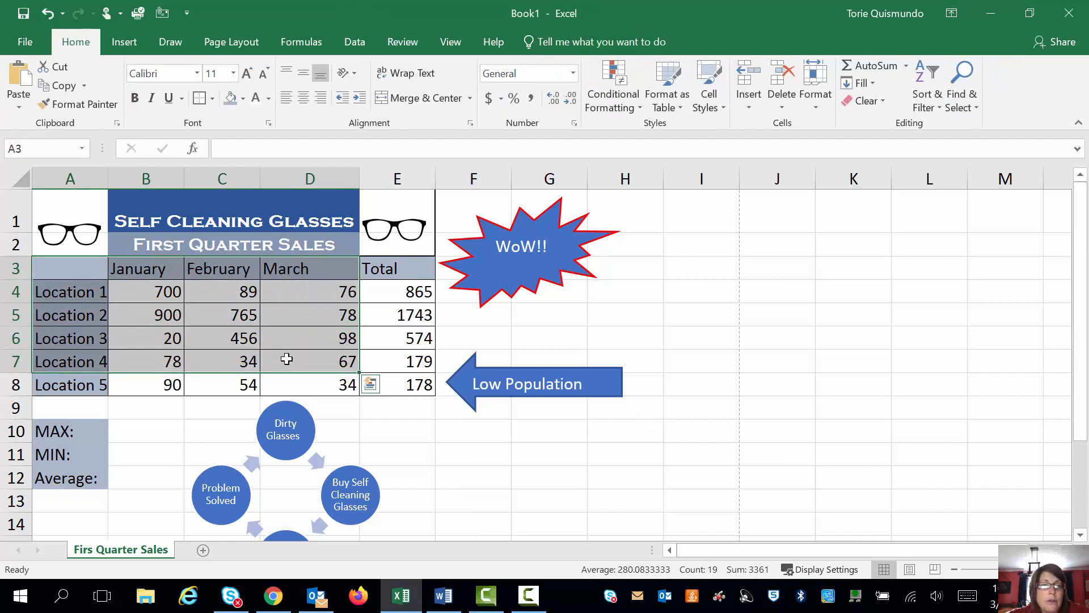
{"action": "left_click", "coordinate": [127, 48]}
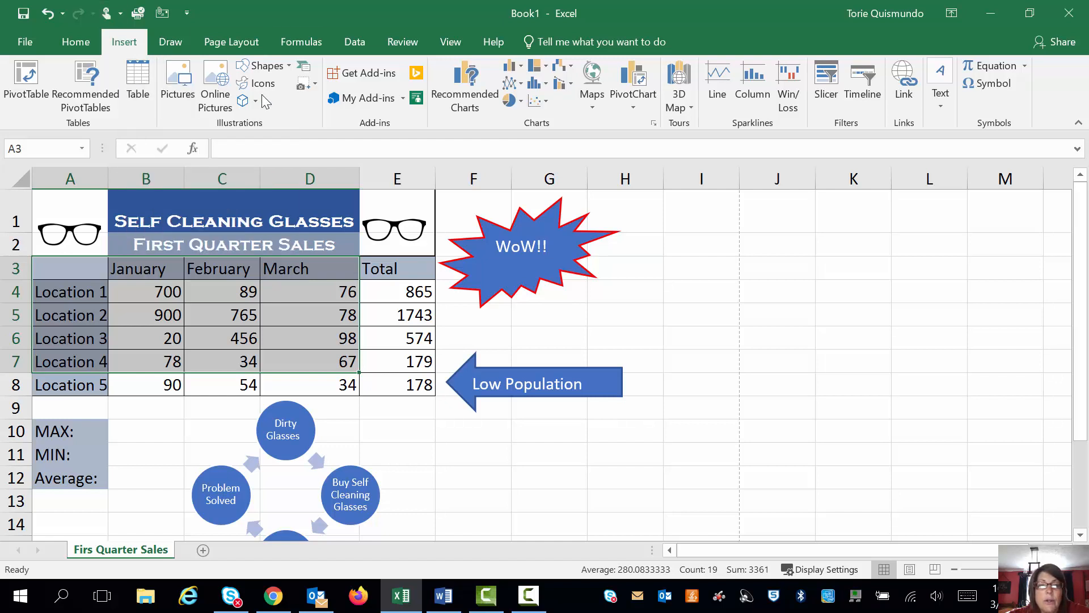
{"action": "left_click", "coordinate": [512, 66]}
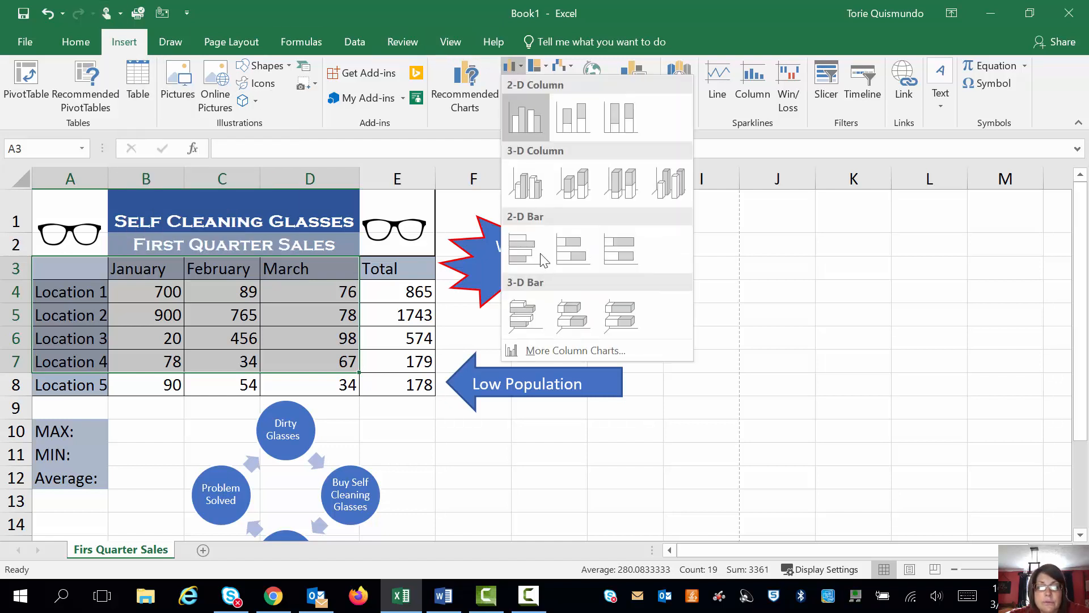
{"action": "left_click", "coordinate": [532, 187]}
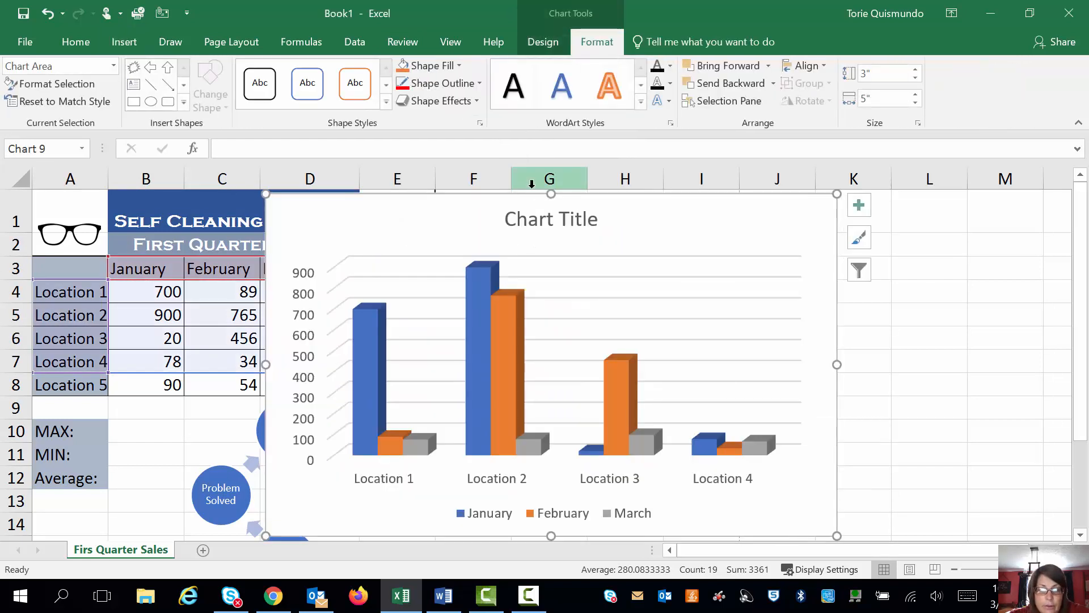
- Set the chart title to "First Quarter Sales"
{"action": "left_click", "coordinate": [549, 220]}
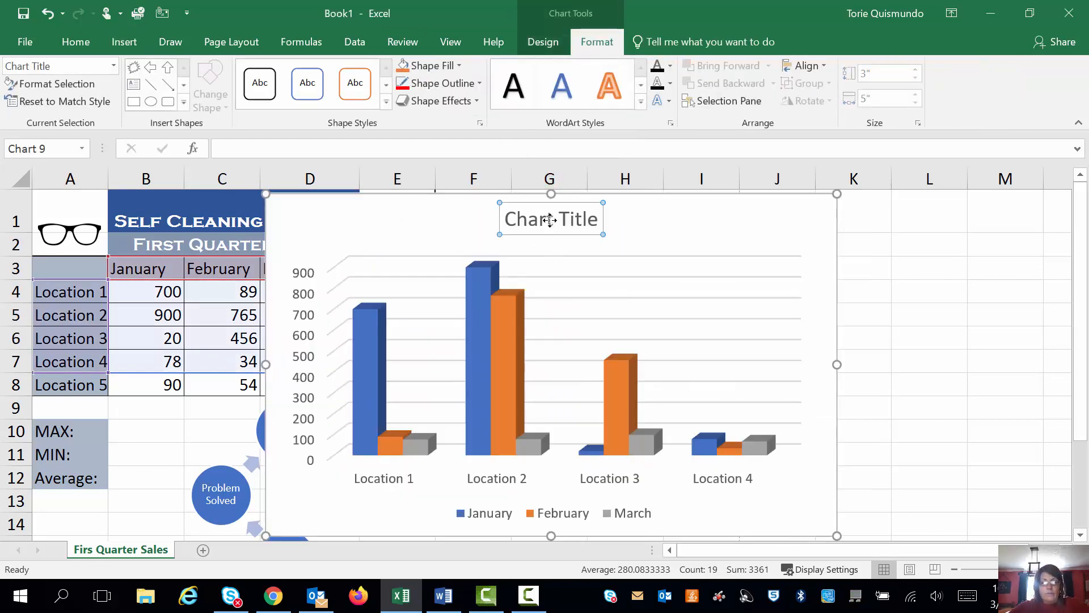
{"action": "type", "text": "F"}
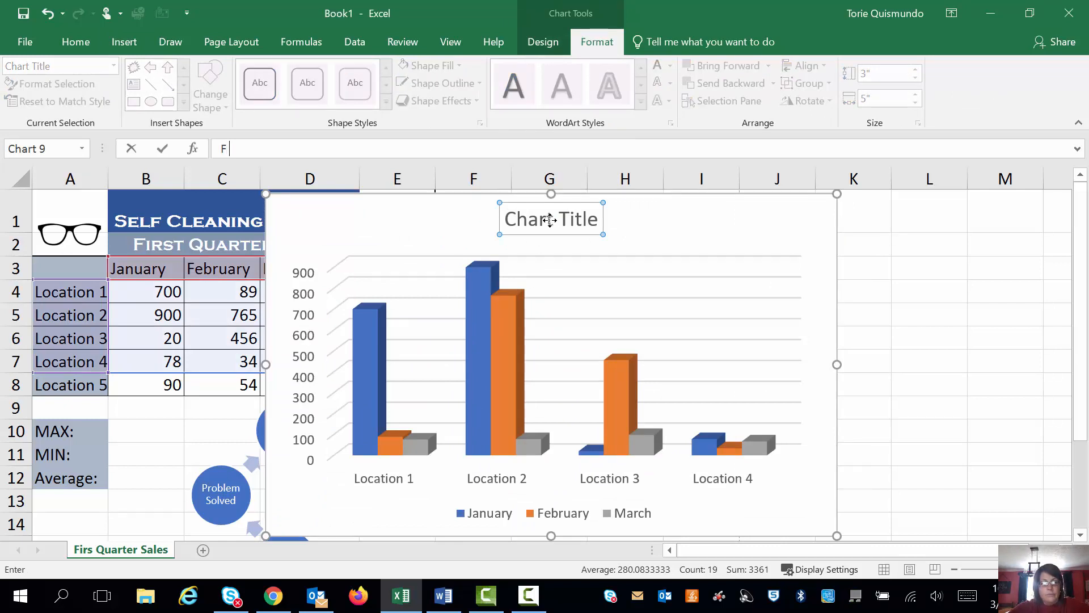
{"action": "type", "text": "orst Quarter S"}
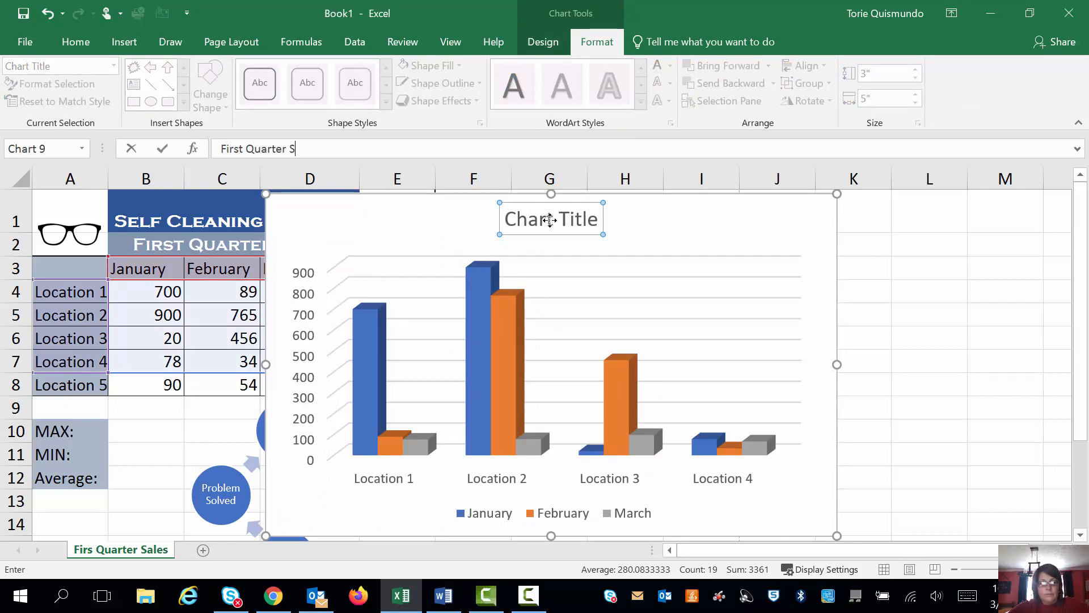
{"action": "type", "text": "ales"}
{"action": "key", "text": "Return"}
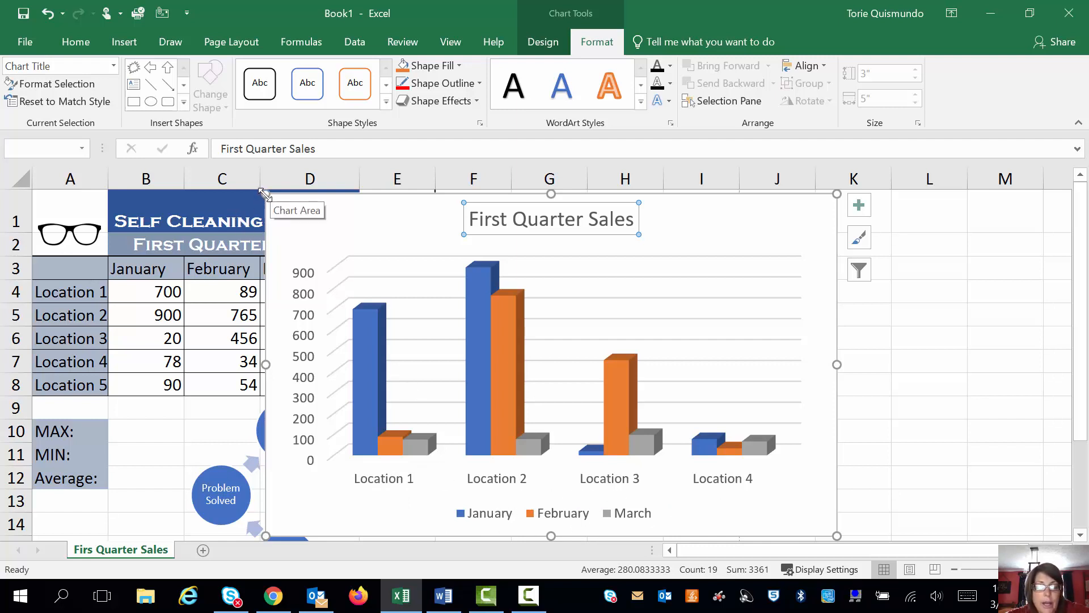
- Shrink the chart to about 1.82" high and 2.94" wide and place it below the Low Population arrow
{"action": "left_click_drag", "start_coordinate": [264, 194], "coordinate": [502, 329]}
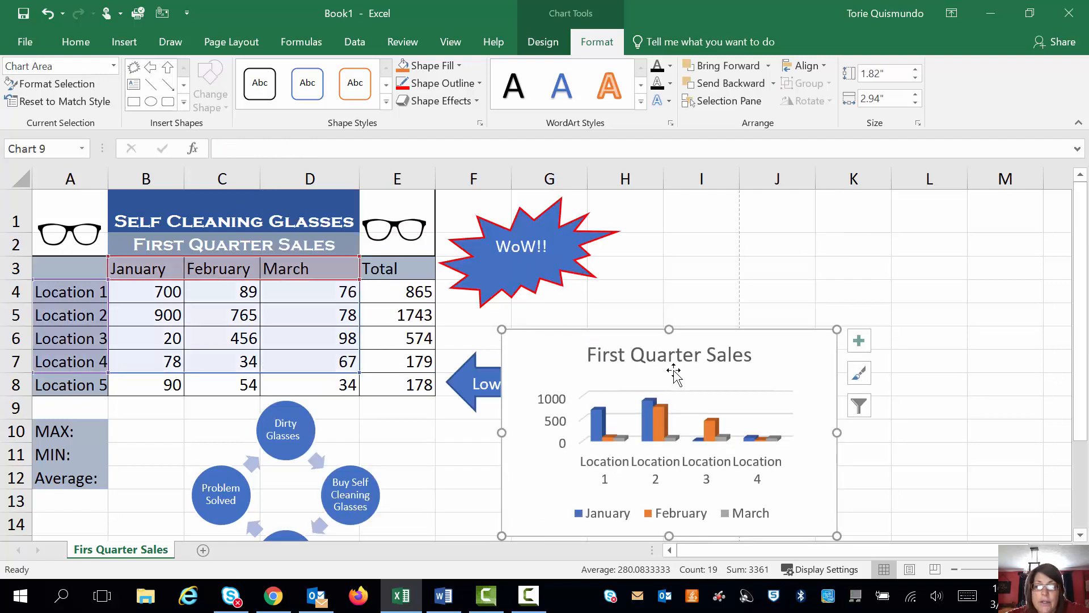
{"action": "mouse_move", "coordinate": [674, 374]}
{"action": "left_mouse_down"}
{"action": "mouse_move", "coordinate": [865, 233]}
{"action": "mouse_move", "coordinate": [799, 233]}
{"action": "mouse_move", "coordinate": [682, 416]}
{"action": "mouse_move", "coordinate": [581, 457]}
{"action": "left_mouse_up"}
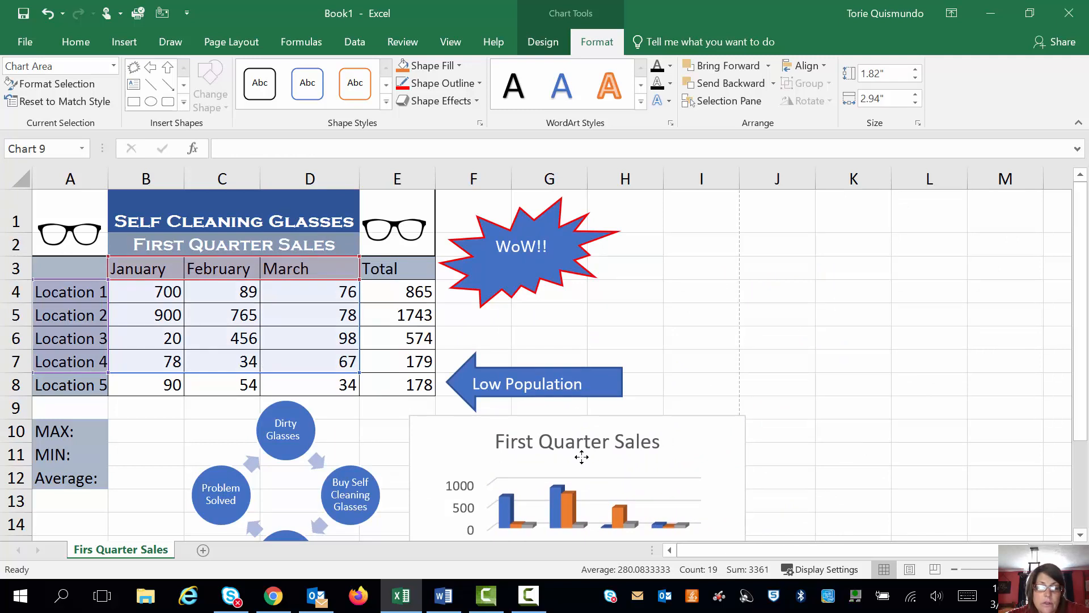
{"action": "left_click", "coordinate": [1031, 425]}
{"action": "left_click_drag", "start_coordinate": [1084, 434], "coordinate": [1081, 453]}
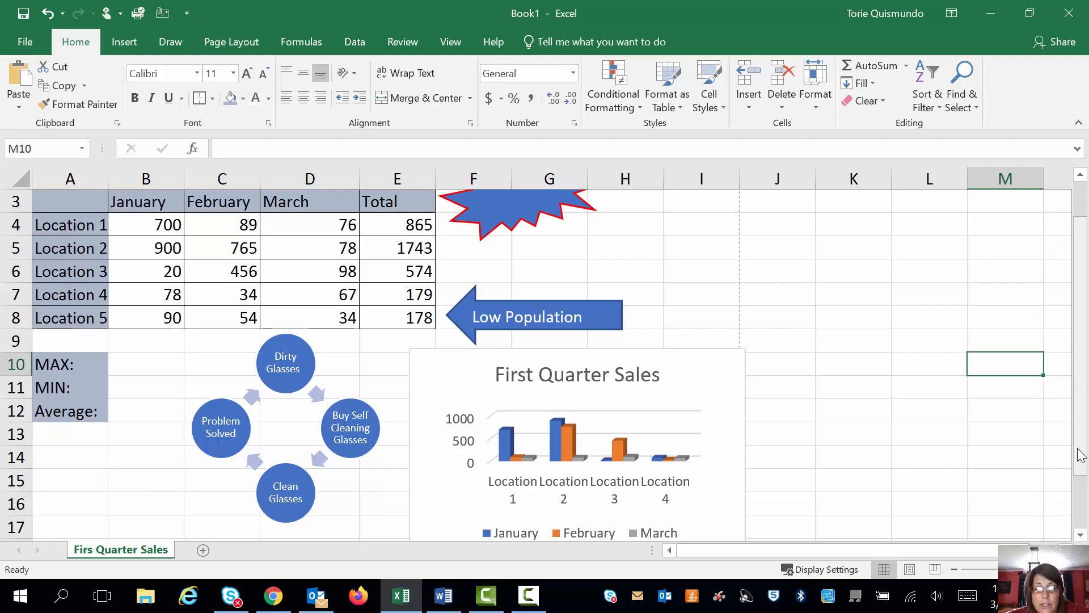